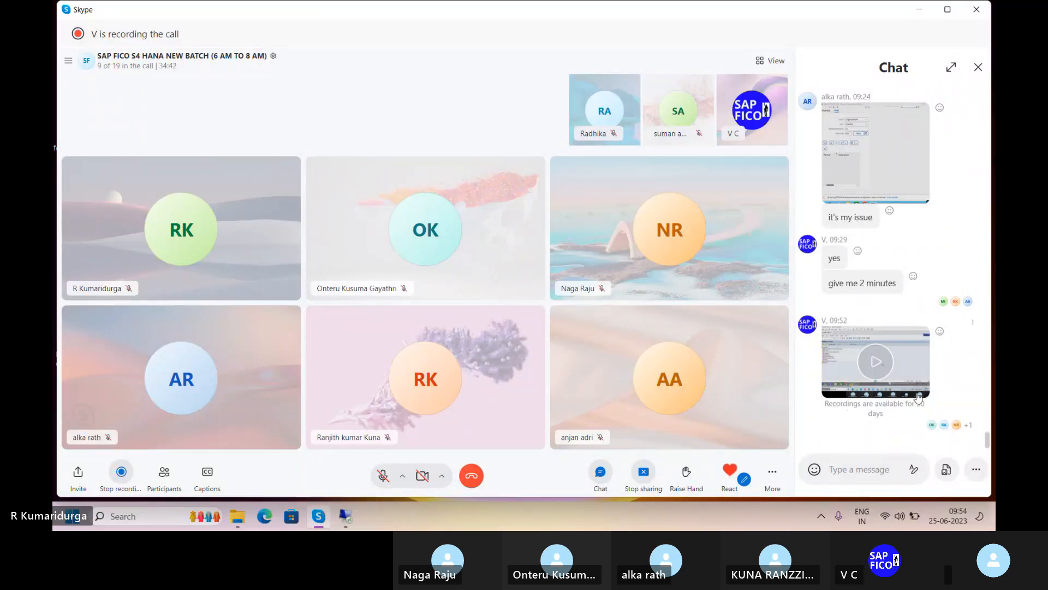
Review the earlier messages in the Skype call chat back to the shared payment terms video
{"action": "scroll", "coordinate": [917, 397], "scroll_direction": "up", "scroll_amount": 5}
{"action": "scroll", "coordinate": [901, 383], "scroll_direction": "down", "scroll_amount": 5}
{"action": "scroll", "coordinate": [943, 377], "scroll_direction": "up", "scroll_amount": 1}
{"action": "scroll", "coordinate": [943, 377], "scroll_direction": "down", "scroll_amount": 1}
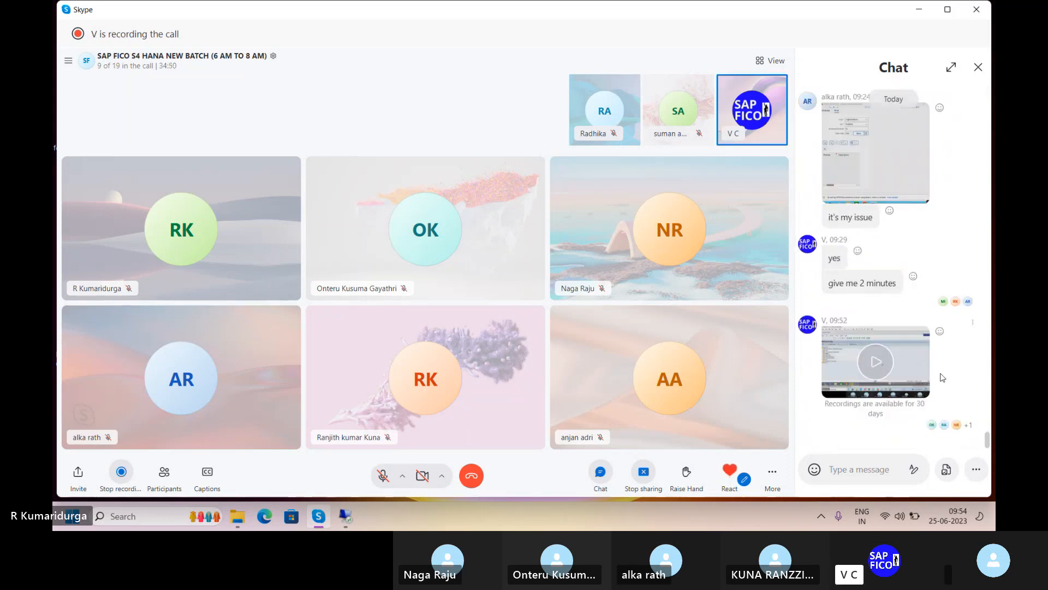
{"action": "scroll", "coordinate": [940, 378], "scroll_direction": "up", "scroll_amount": 3}
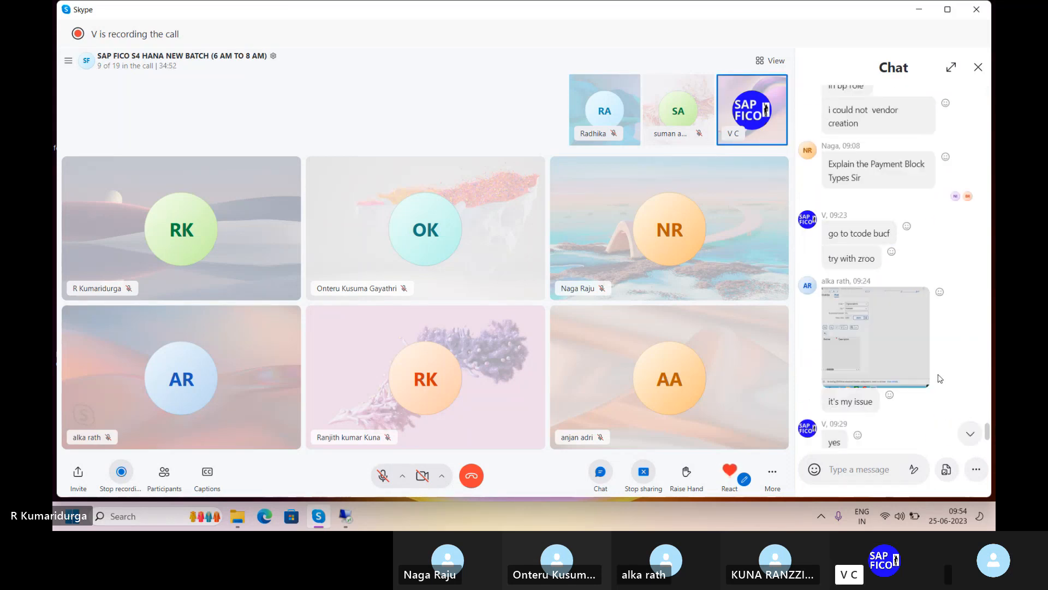
{"action": "scroll", "coordinate": [941, 378], "scroll_direction": "up", "scroll_amount": 4}
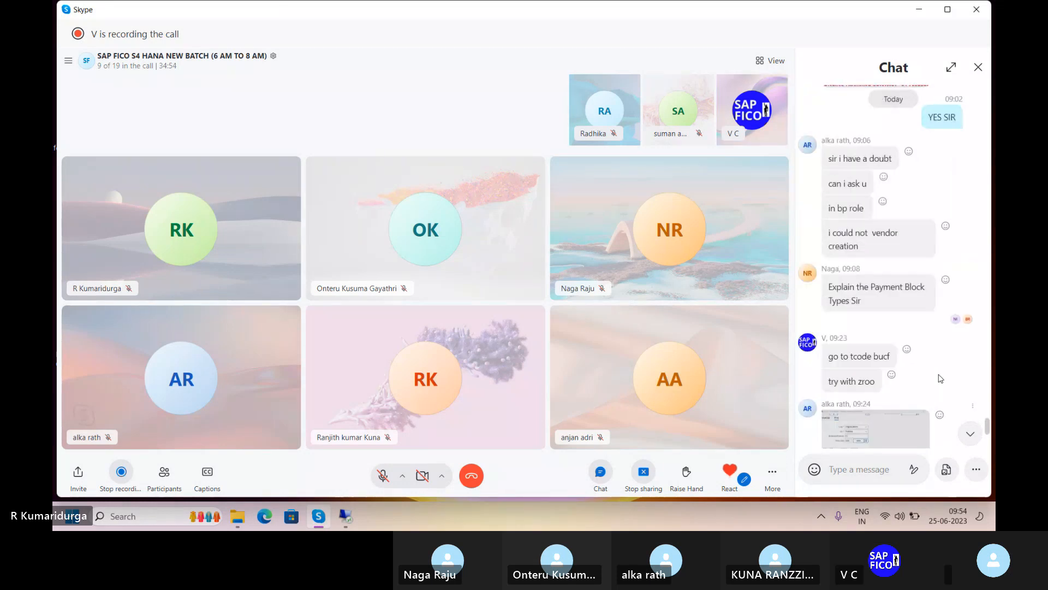
{"action": "scroll", "coordinate": [940, 378], "scroll_direction": "up", "scroll_amount": 1}
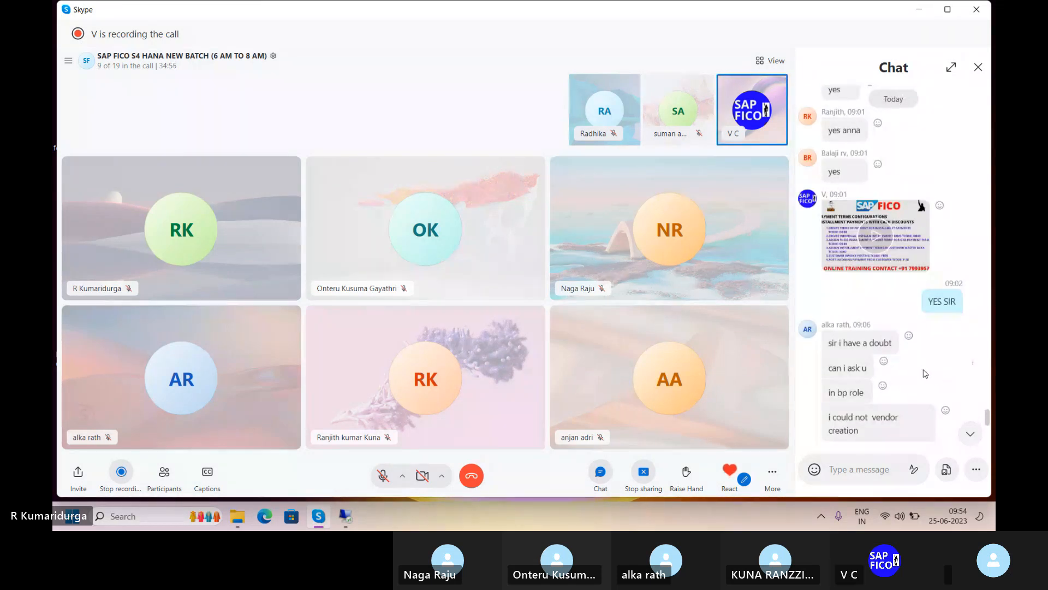
{"action": "scroll", "coordinate": [878, 331], "scroll_direction": "up", "scroll_amount": 1}
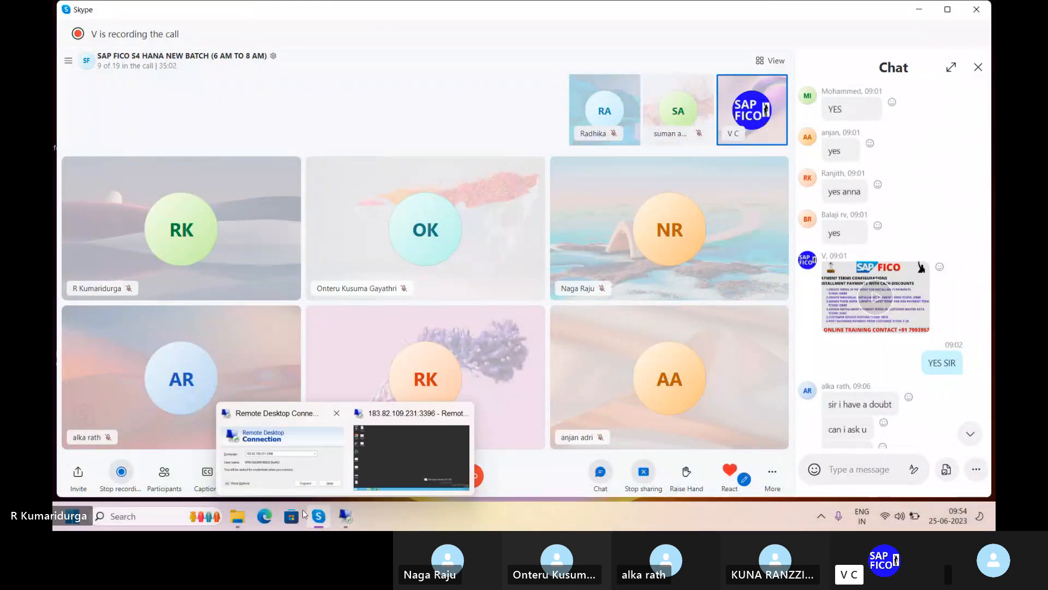
Minimize the Downloads and Skype windows and open the SAP S4 HANA folder on the desktop
{"action": "left_click", "coordinate": [238, 520]}
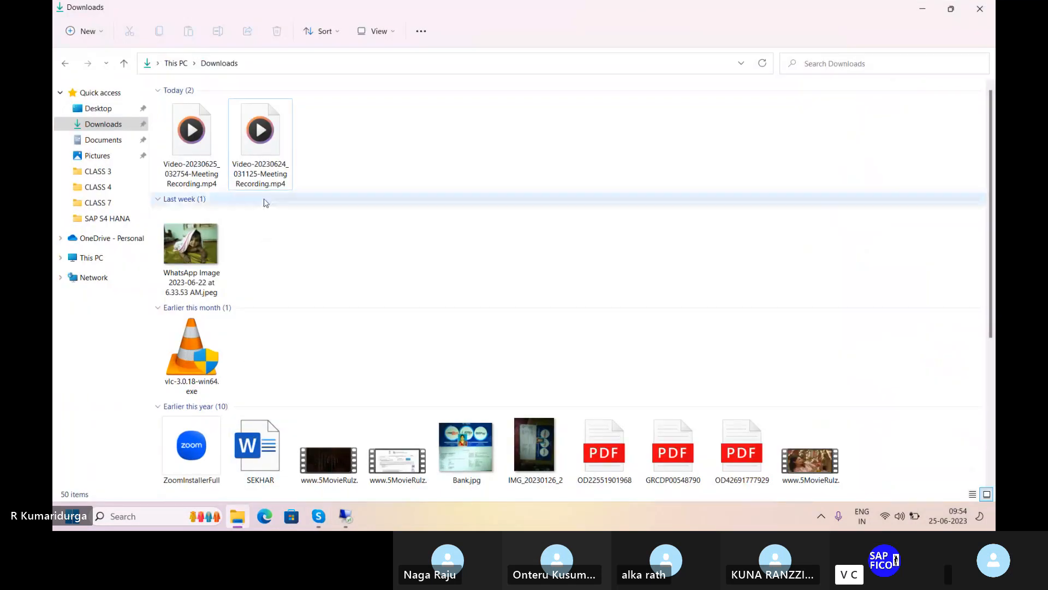
{"action": "left_click", "coordinate": [924, 8]}
{"action": "left_click", "coordinate": [919, 10]}
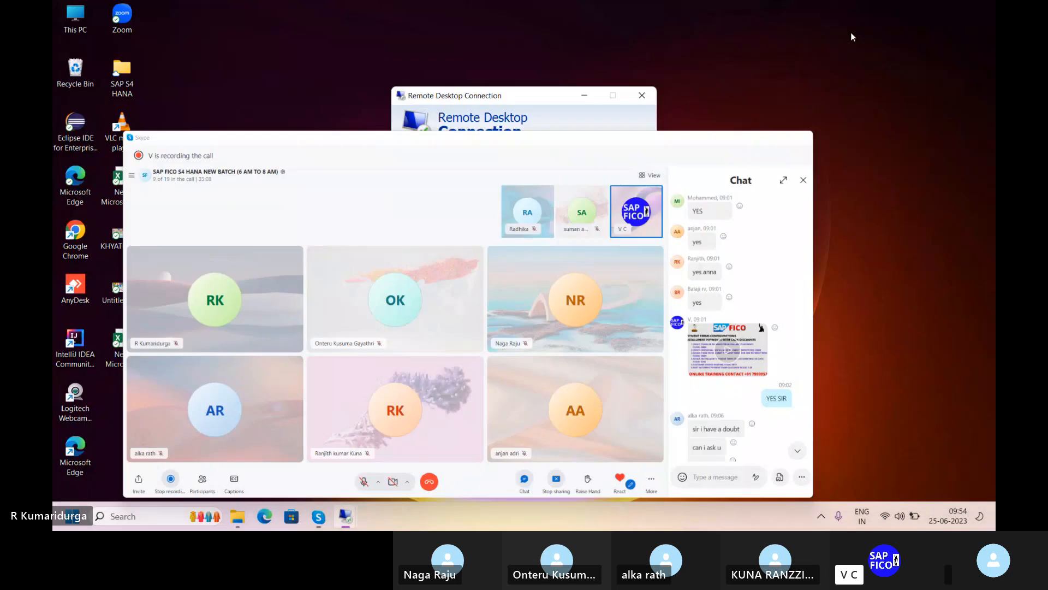
{"action": "left_click", "coordinate": [233, 336]}
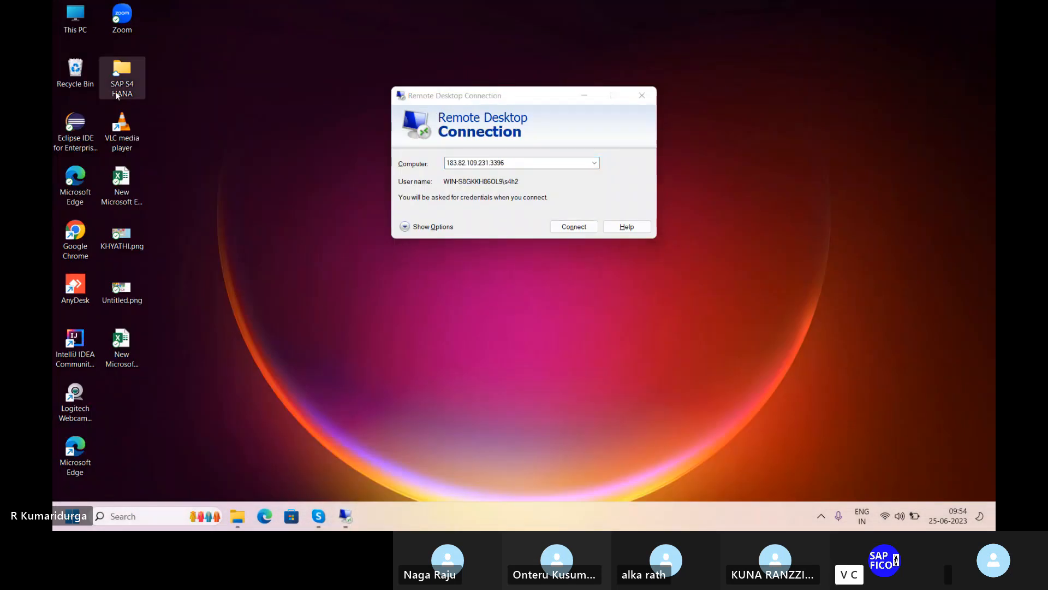
{"action": "double_click", "coordinate": [131, 73]}
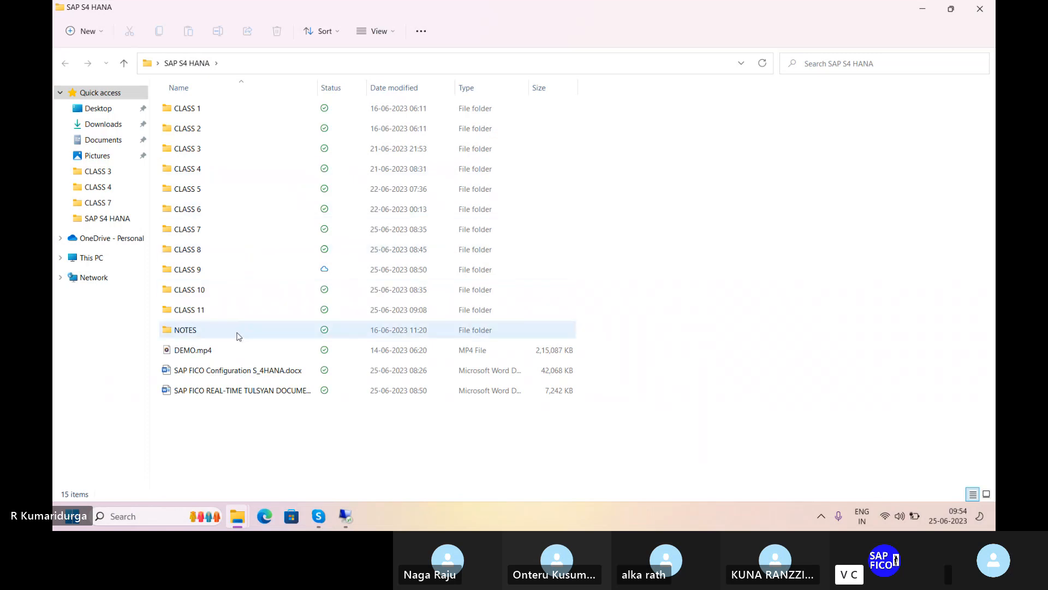
Play the installment payment terms configuration video for vendors from the CLASS 11 folder and pause it on the configuration steps
{"action": "double_click", "coordinate": [236, 330]}
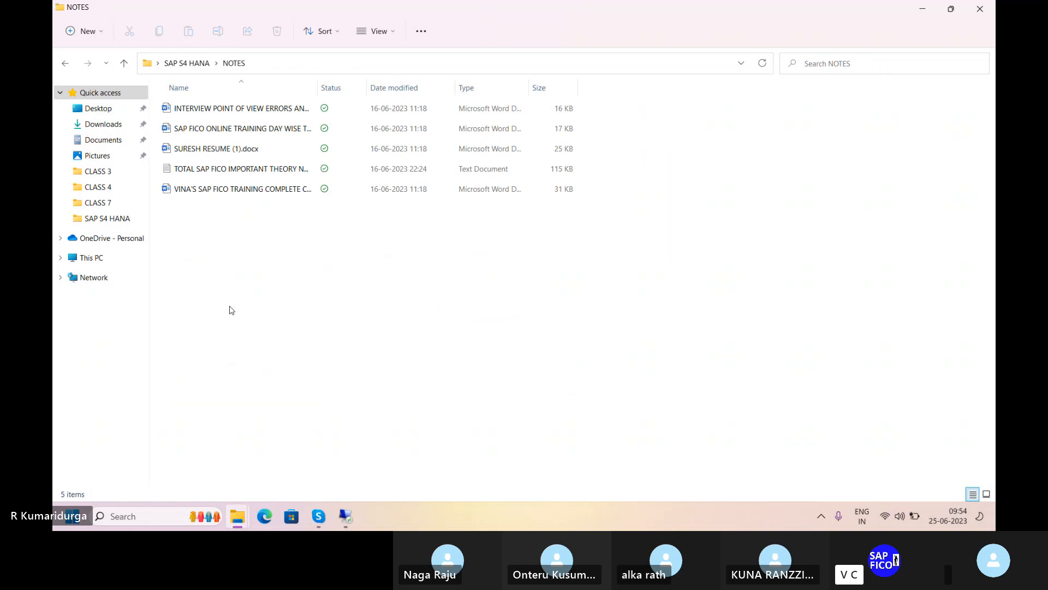
{"action": "left_click", "coordinate": [65, 63]}
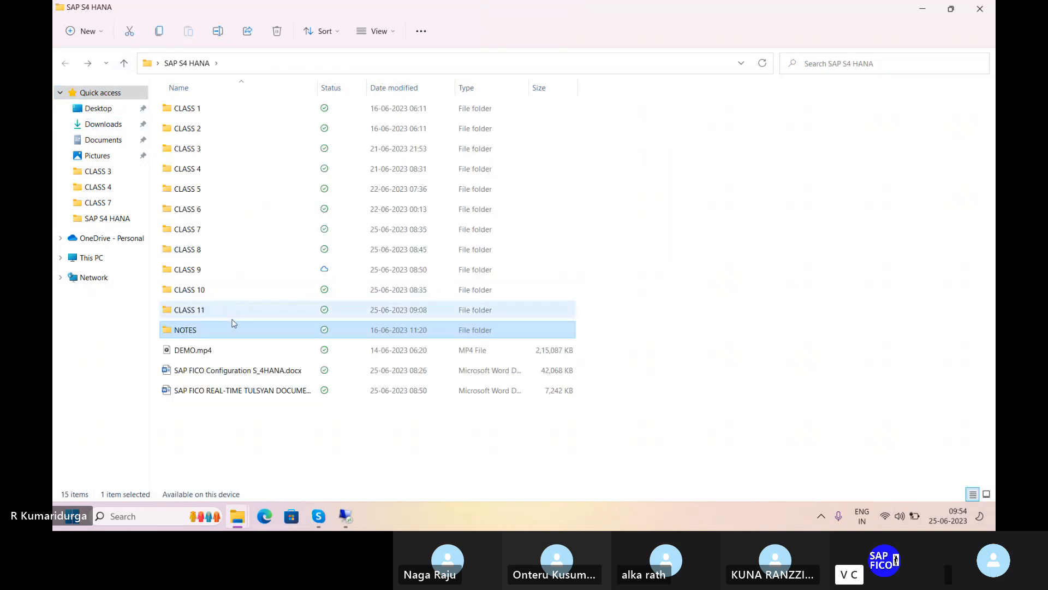
{"action": "double_click", "coordinate": [223, 312]}
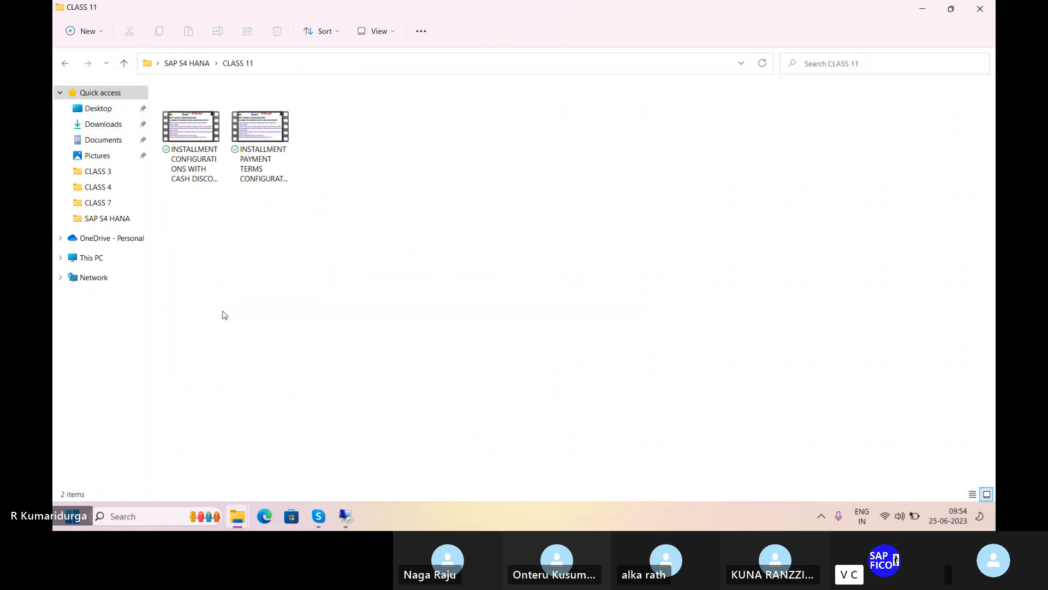
{"action": "double_click", "coordinate": [263, 127]}
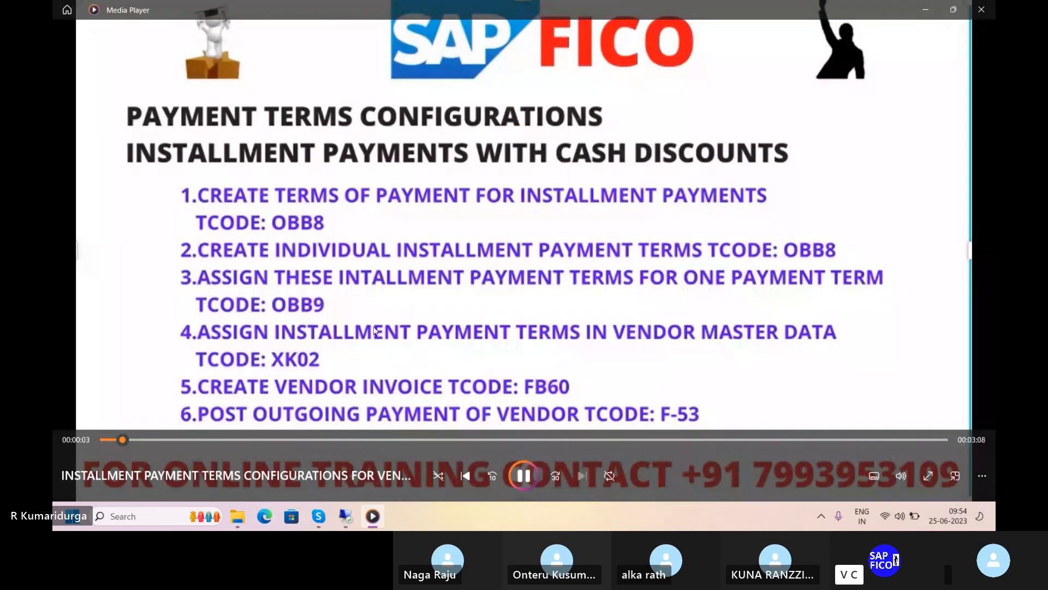
{"action": "left_click", "coordinate": [524, 474]}
Switch to the remote desktop session and open the S4HANA connection from SAP Logon
{"action": "mouse_move", "coordinate": [351, 515]}
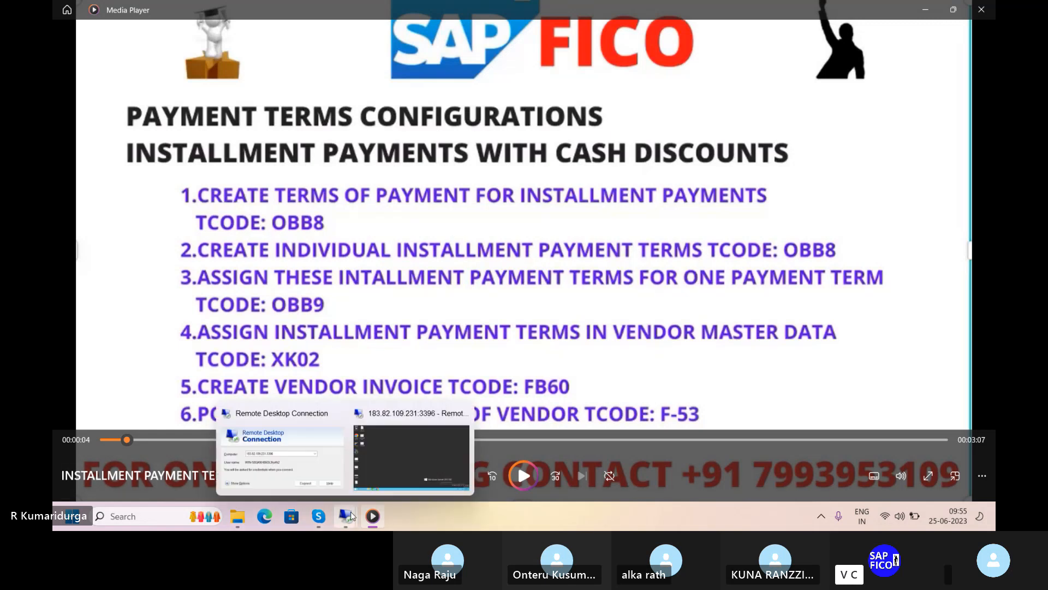
{"action": "left_click", "coordinate": [395, 442]}
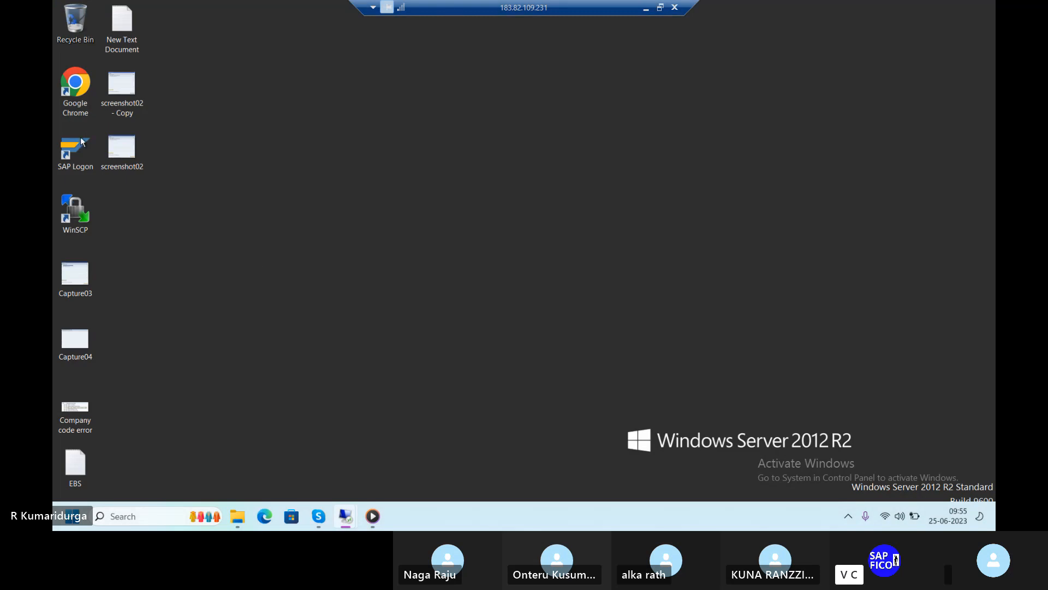
{"action": "double_click", "coordinate": [82, 140]}
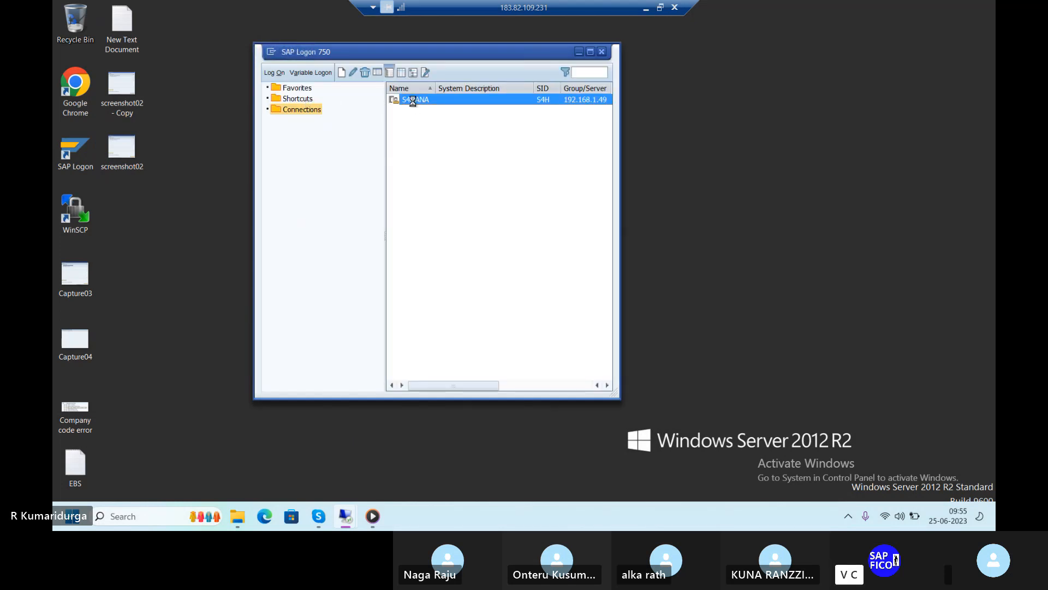
{"action": "key", "text": "Return"}
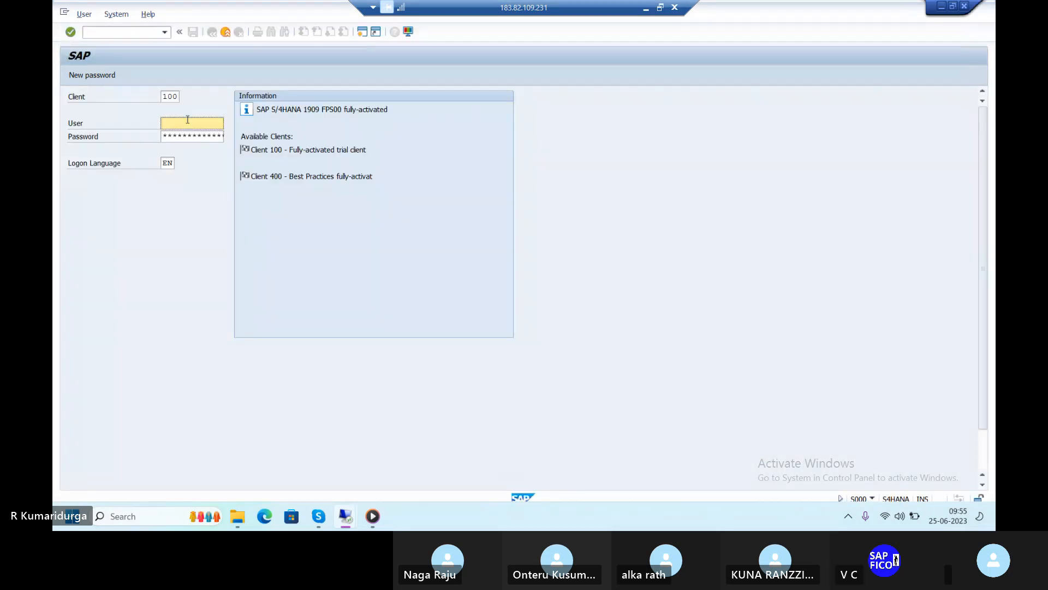
Log on to client 100 as user best with the account password
{"action": "type", "text": "best"}
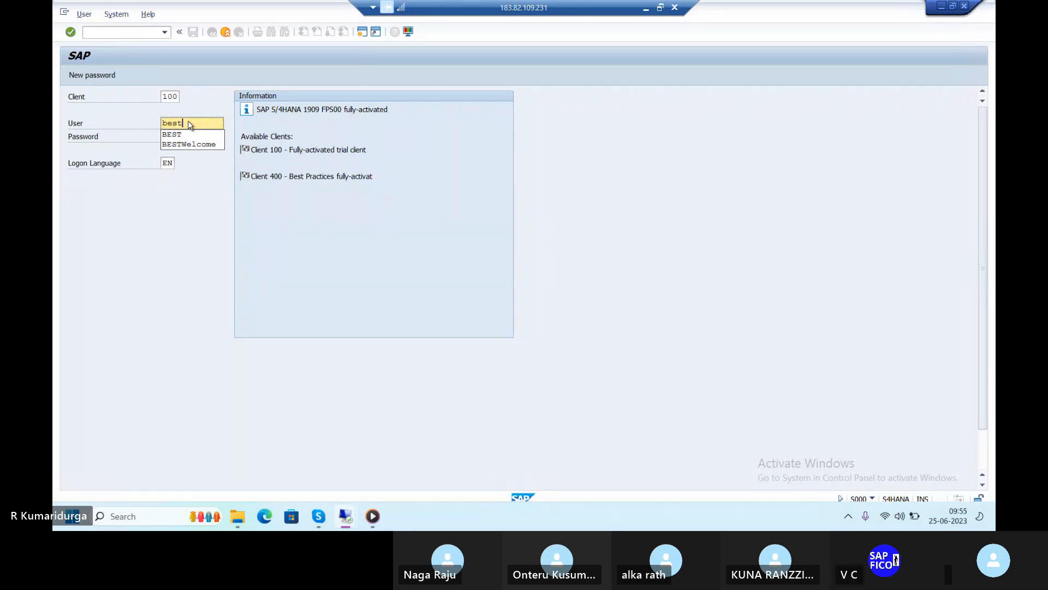
{"action": "key", "text": "Tab"}
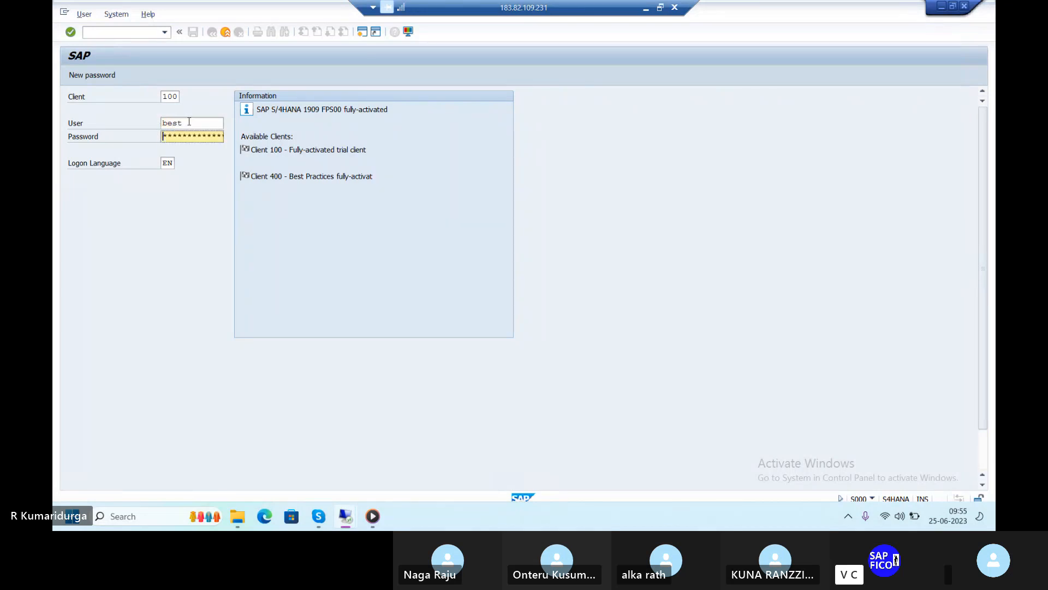
{"action": "type", "text": "*******"}
{"action": "key", "text": "BackSpace"}
{"action": "key", "text": "Return"}
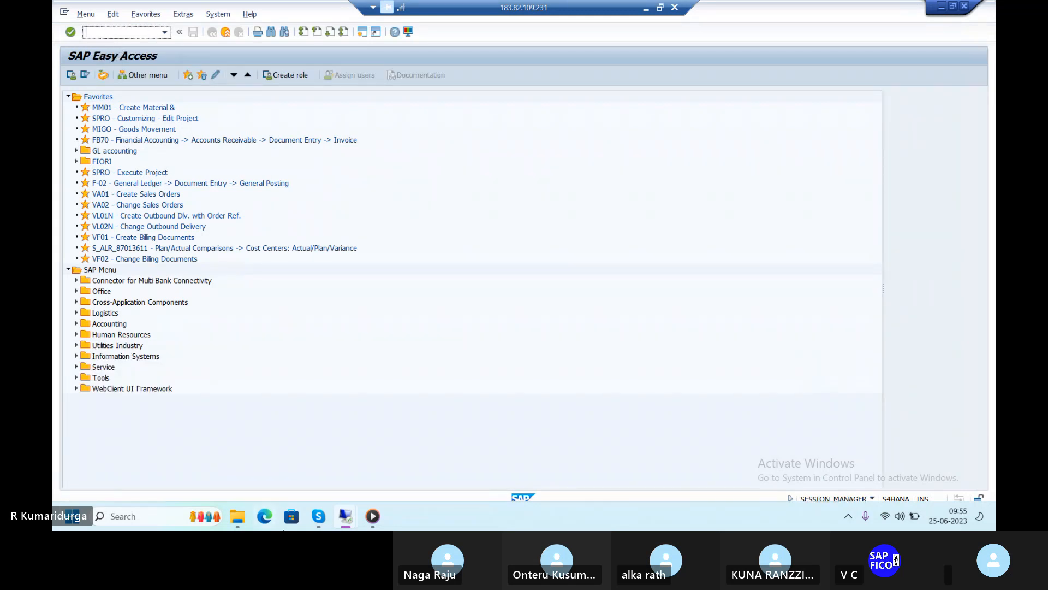
Check the configuration steps in the paused video and start transaction OBB8 in SAP
{"action": "left_click", "coordinate": [372, 516]}
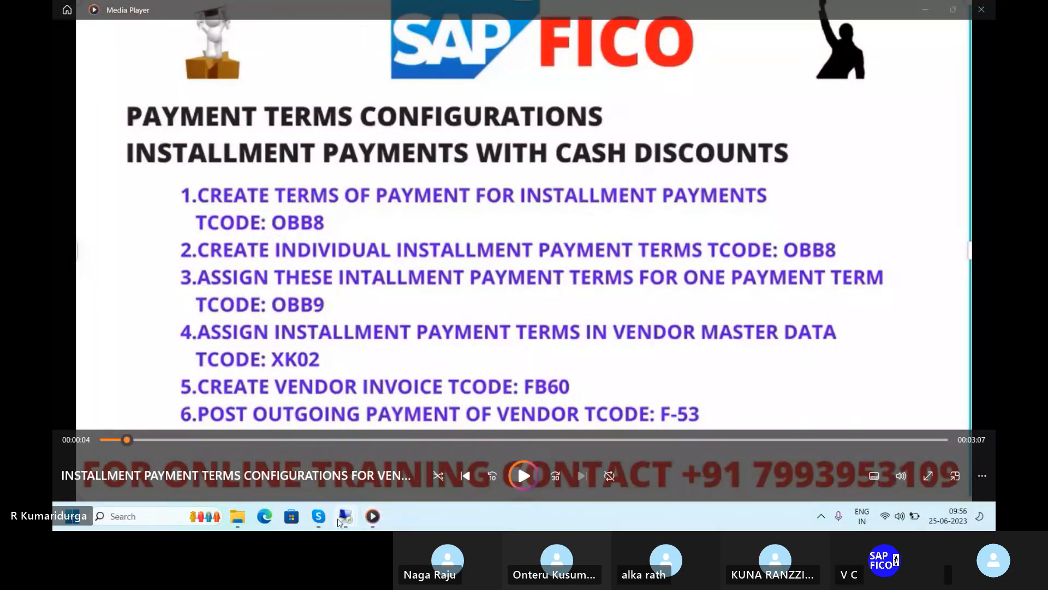
{"action": "mouse_move", "coordinate": [340, 521]}
{"action": "left_click", "coordinate": [387, 448]}
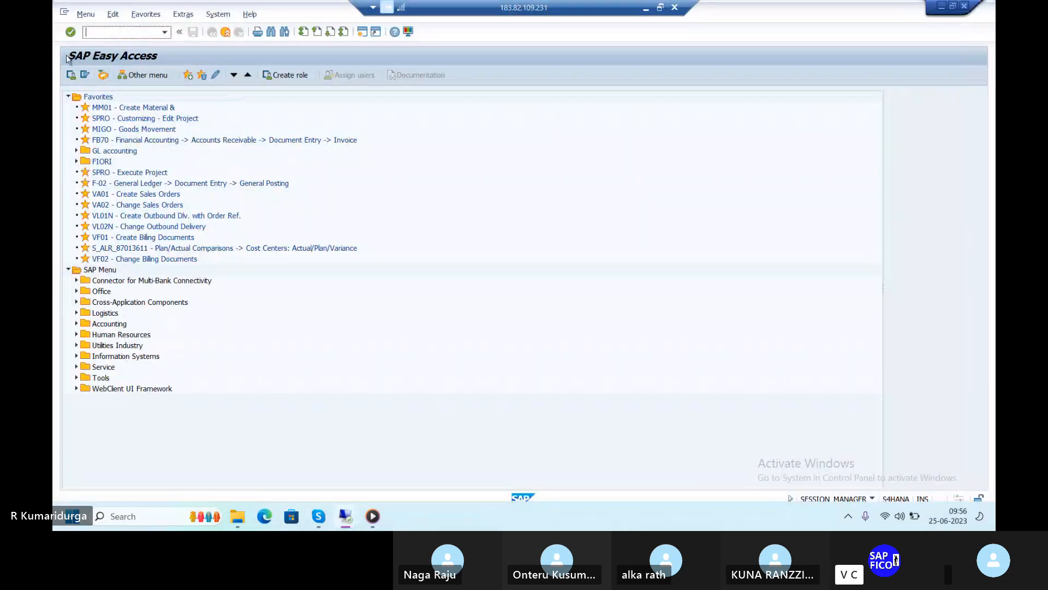
{"action": "type", "text": "/nobb8"}
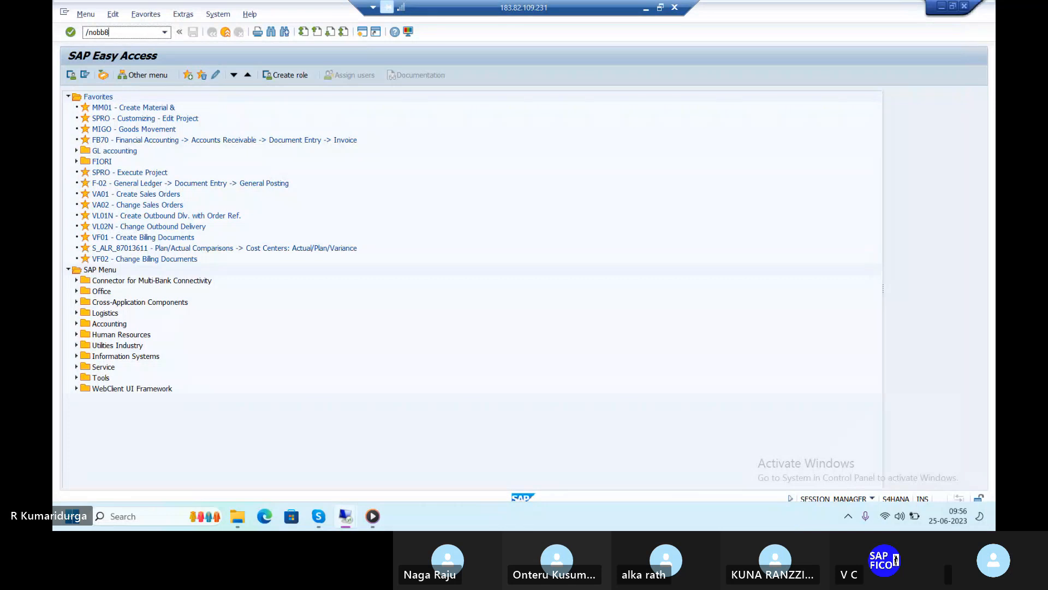
{"action": "key", "text": "Return"}
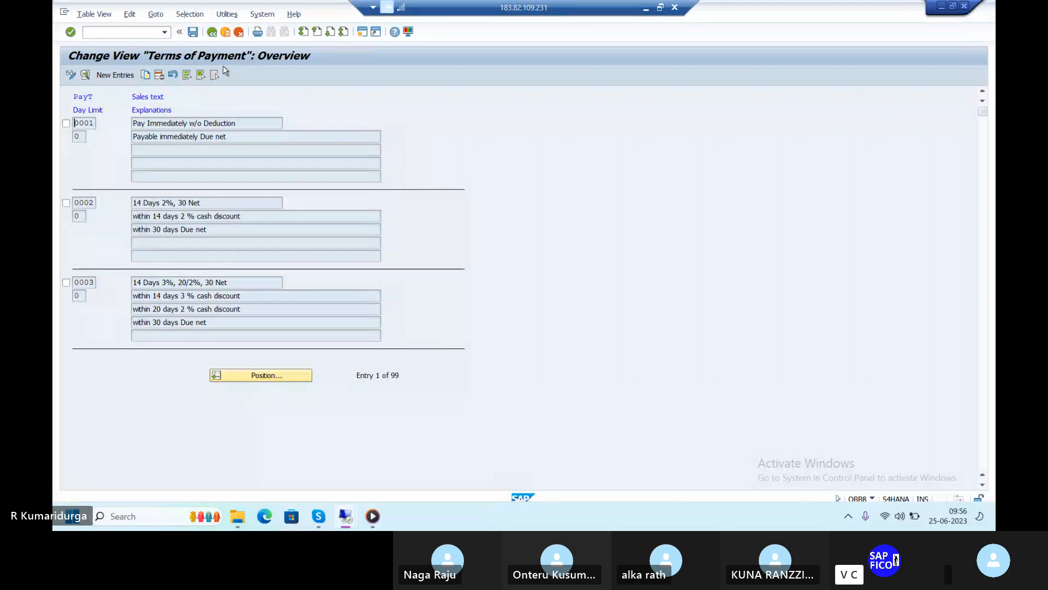
Create a new payment terms entry PTVE with the sales text PAYMENT TERMS FOR VENDORS
{"action": "left_click", "coordinate": [124, 76]}
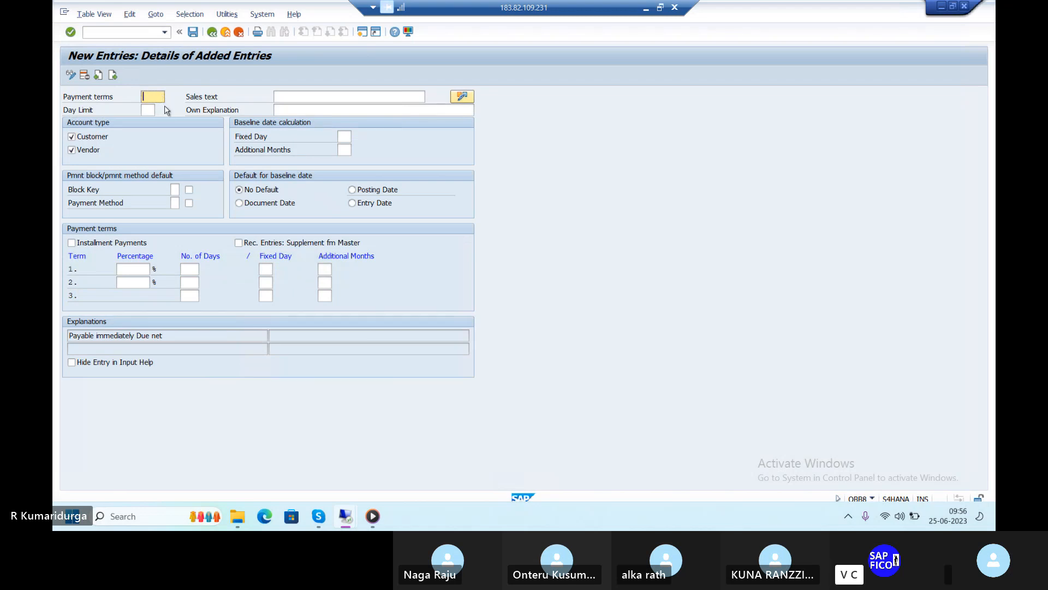
{"action": "type", "text": "PTVE"}
{"action": "key", "text": "Tab"}
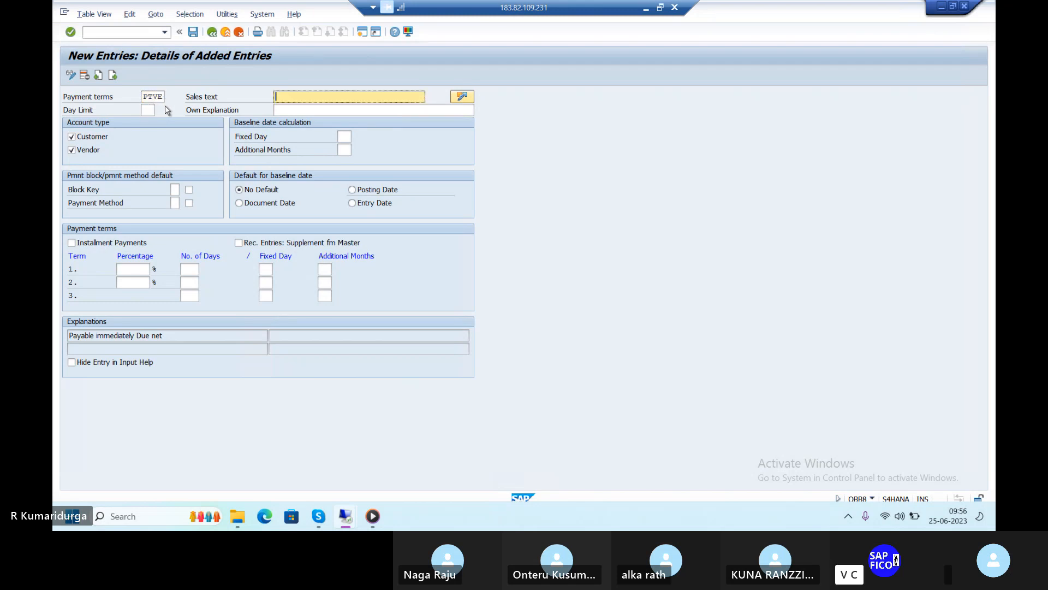
{"action": "type", "text": "PAYM"}
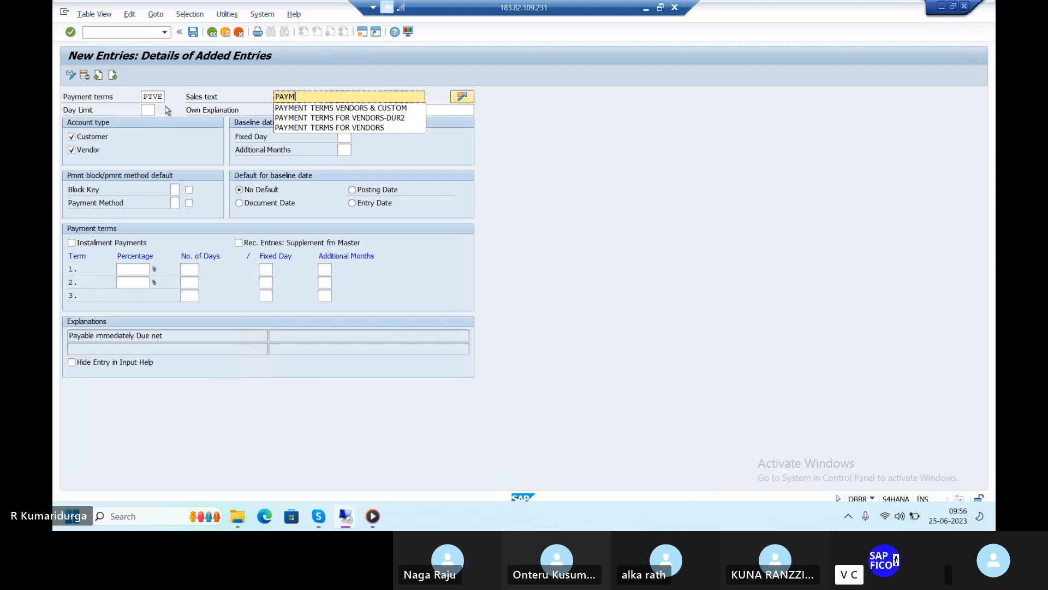
{"action": "key", "text": "Down"}
{"action": "key", "text": "Down"}
{"action": "key", "text": "Down"}
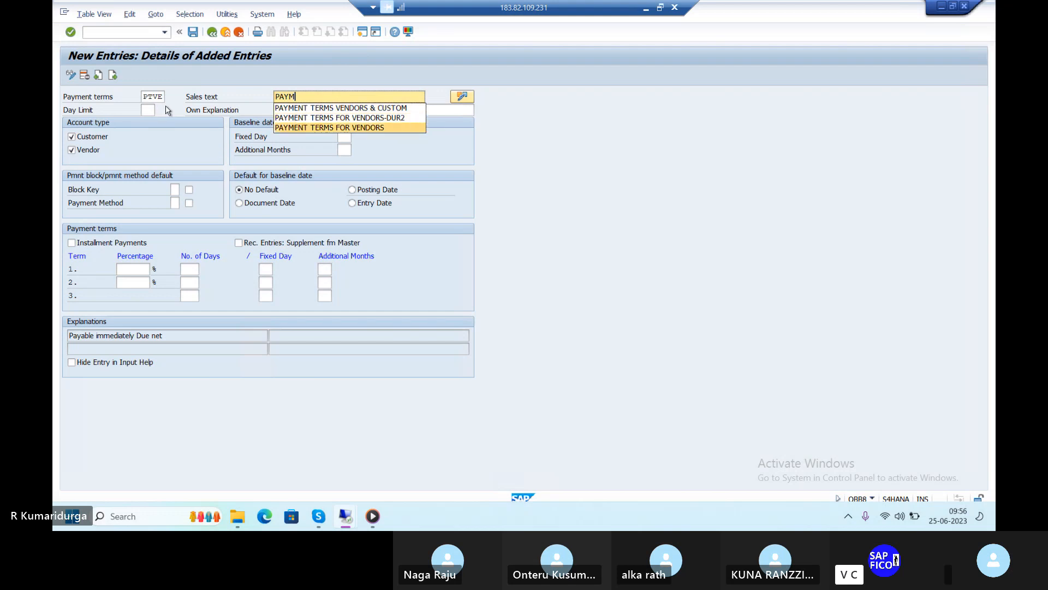
{"action": "key", "text": "Return"}
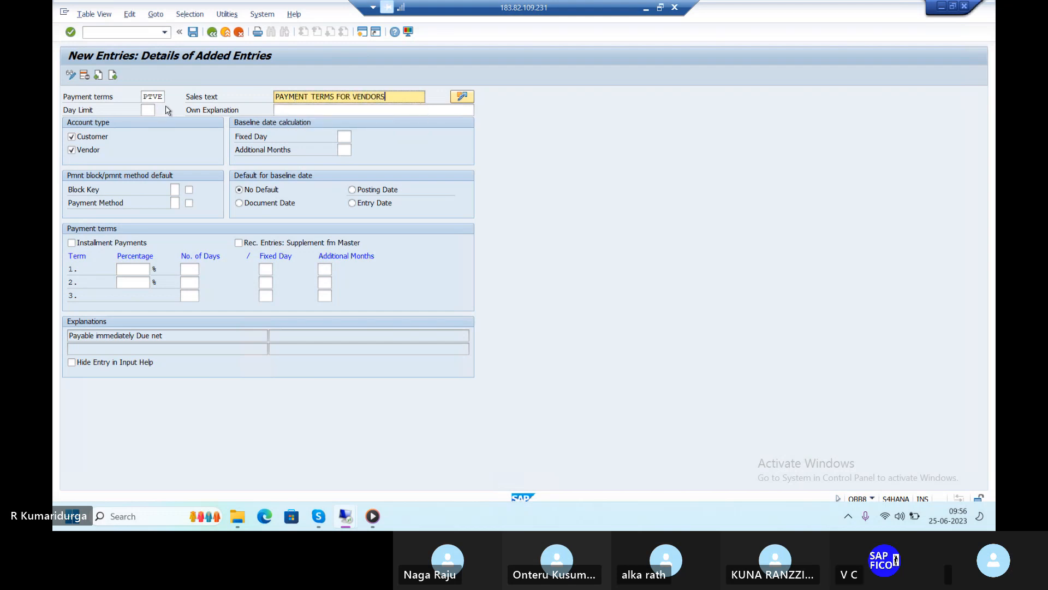
{"action": "left_click", "coordinate": [298, 109]}
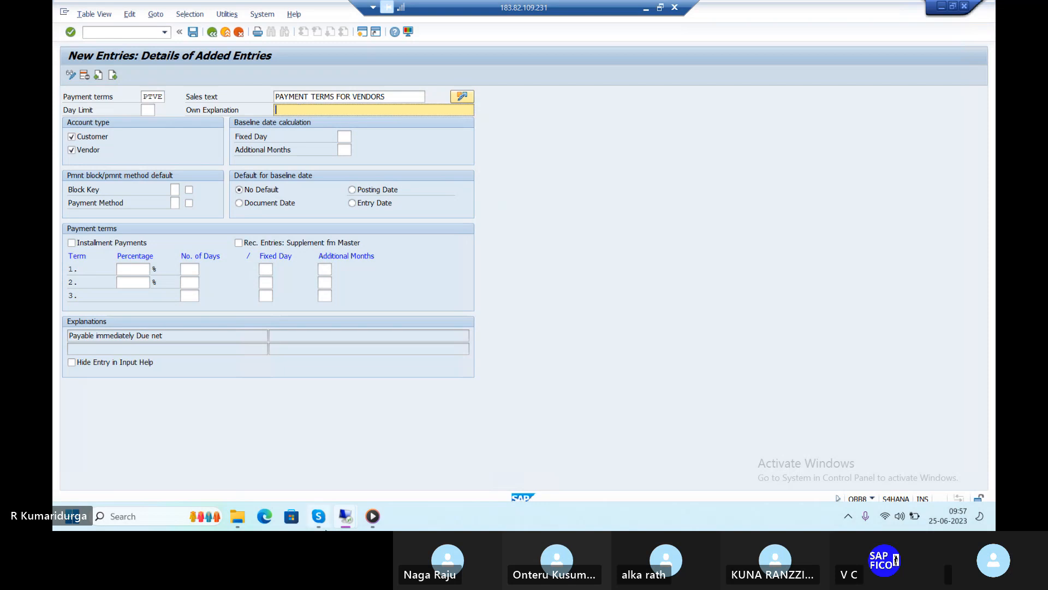
Check the Skype call window and return to the new payment terms entry in SAP
{"action": "mouse_move", "coordinate": [320, 517]}
{"action": "left_click", "coordinate": [298, 479]}
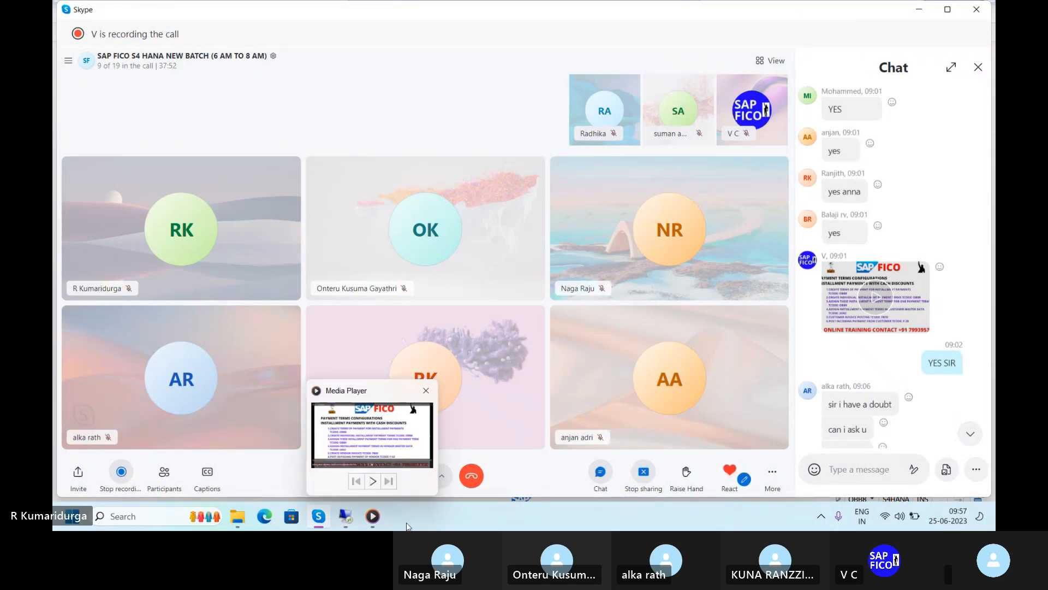
{"action": "mouse_move", "coordinate": [346, 511]}
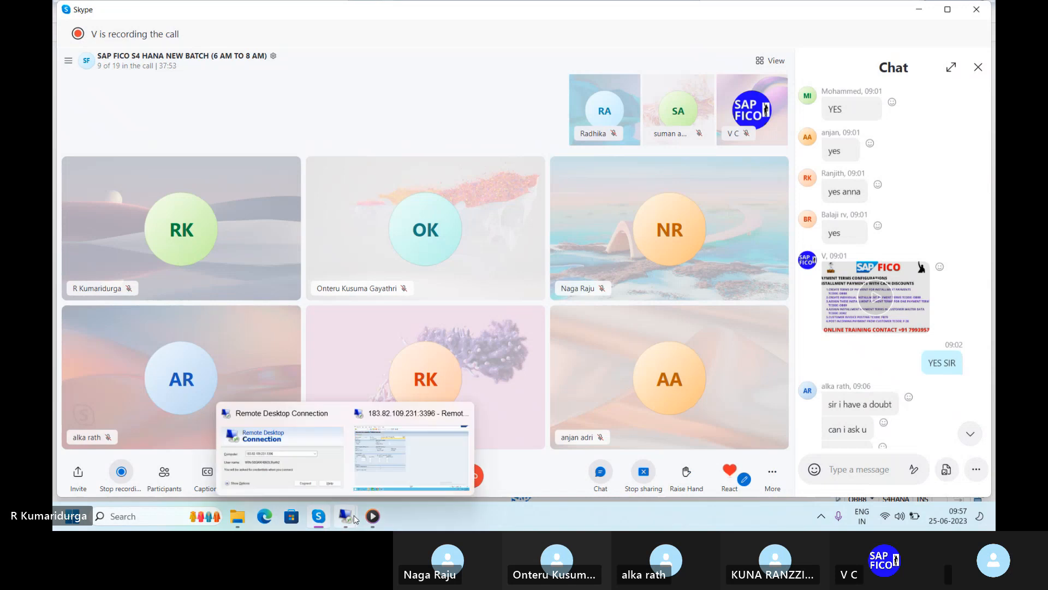
{"action": "left_click", "coordinate": [382, 478]}
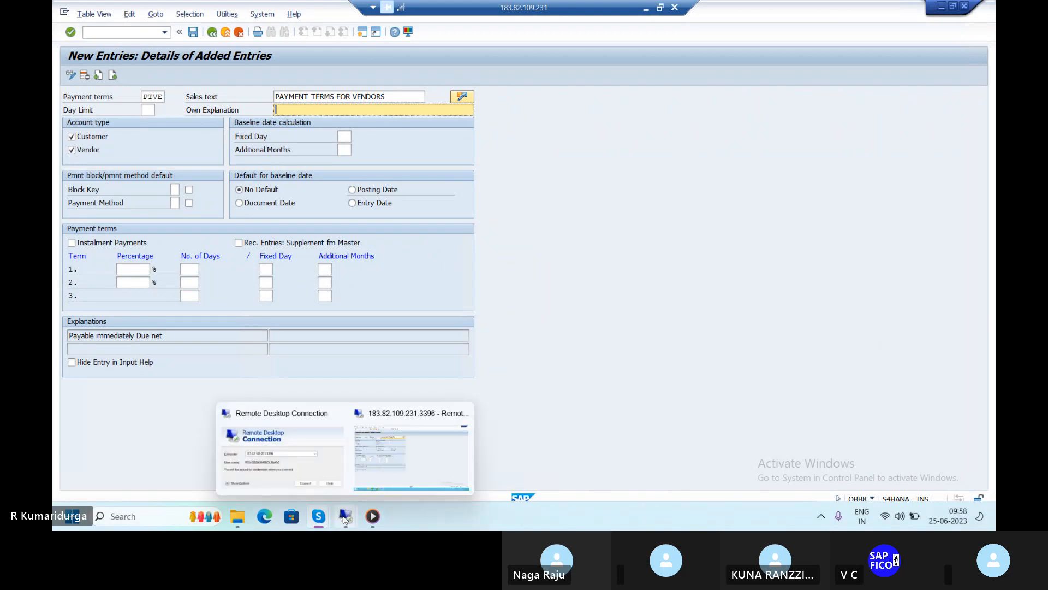
Send the message CAN U SEE MY SCREEN SIR in the Skype call chat and return to the payment terms entry in SAP
{"action": "mouse_move", "coordinate": [372, 516]}
{"action": "left_click", "coordinate": [299, 483]}
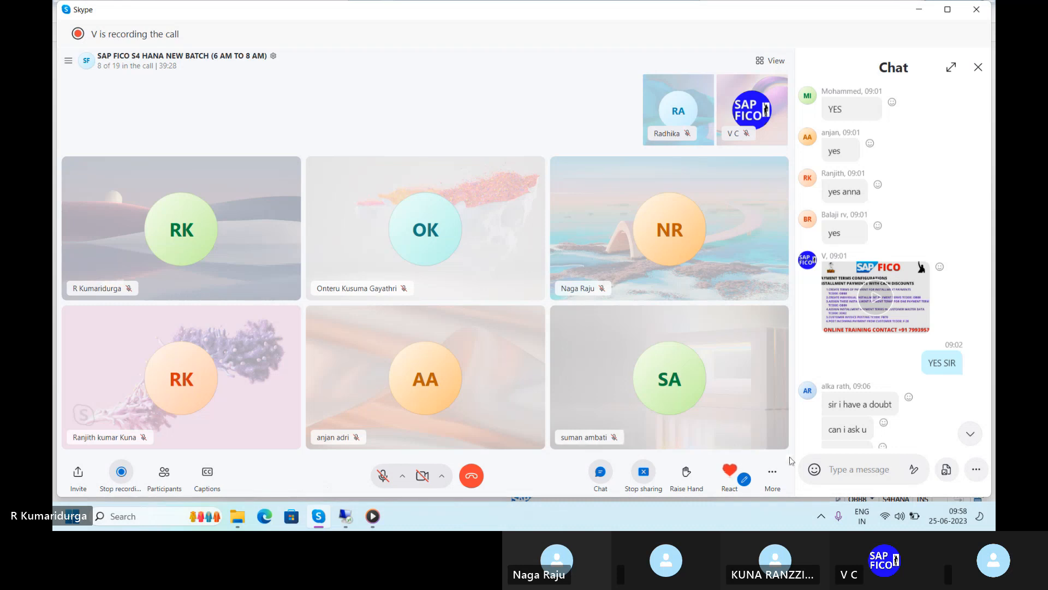
{"action": "left_click", "coordinate": [839, 470]}
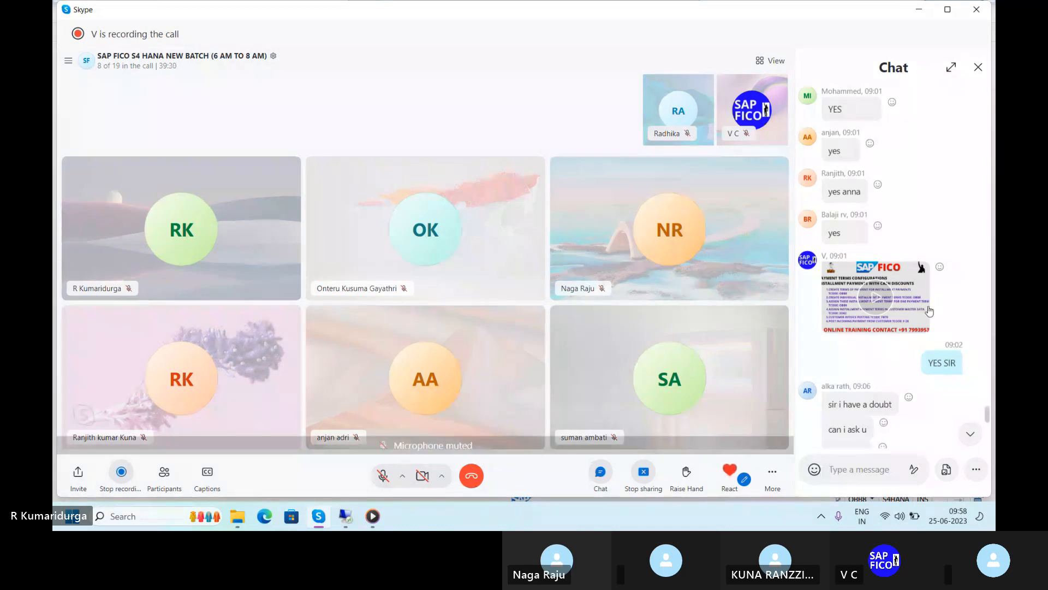
{"action": "scroll", "coordinate": [930, 311], "scroll_direction": "down", "scroll_amount": 10}
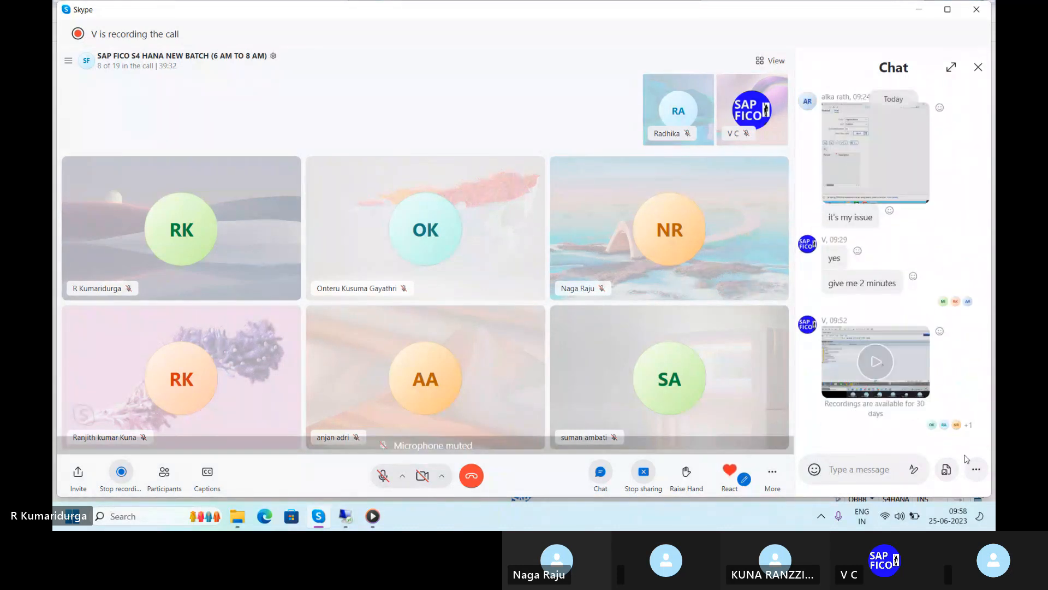
{"action": "type", "text": "CAN U"}
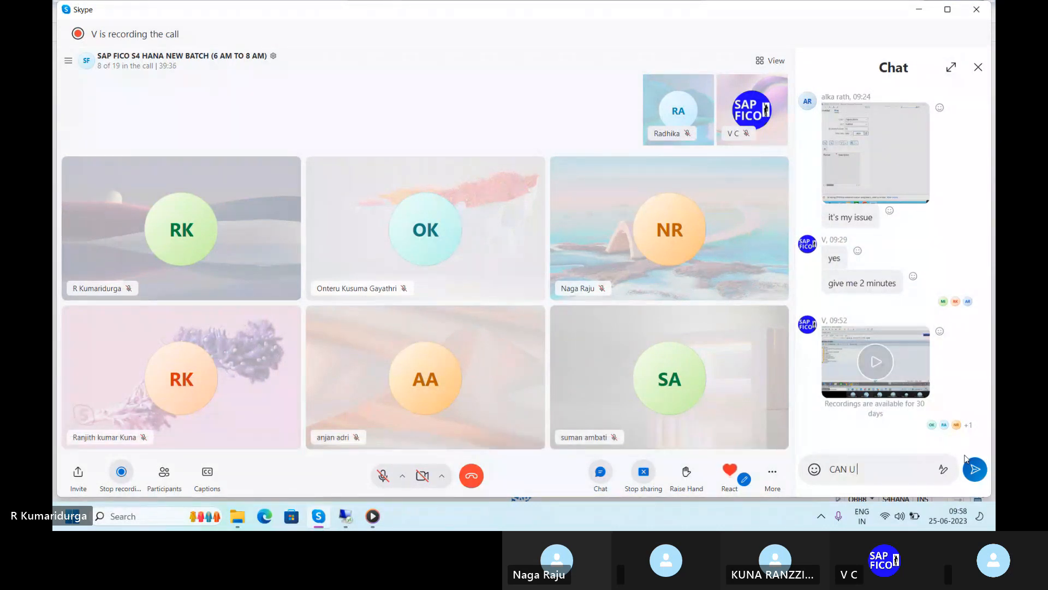
{"action": "type", "text": "  SEE"}
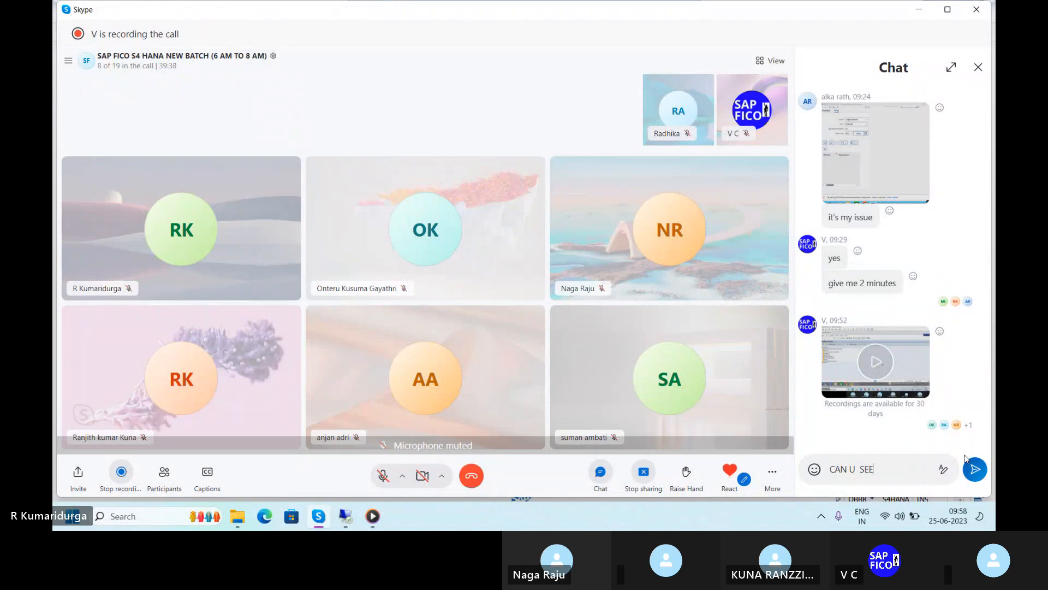
{"action": "type", "text": " MY SCREEN SIR"}
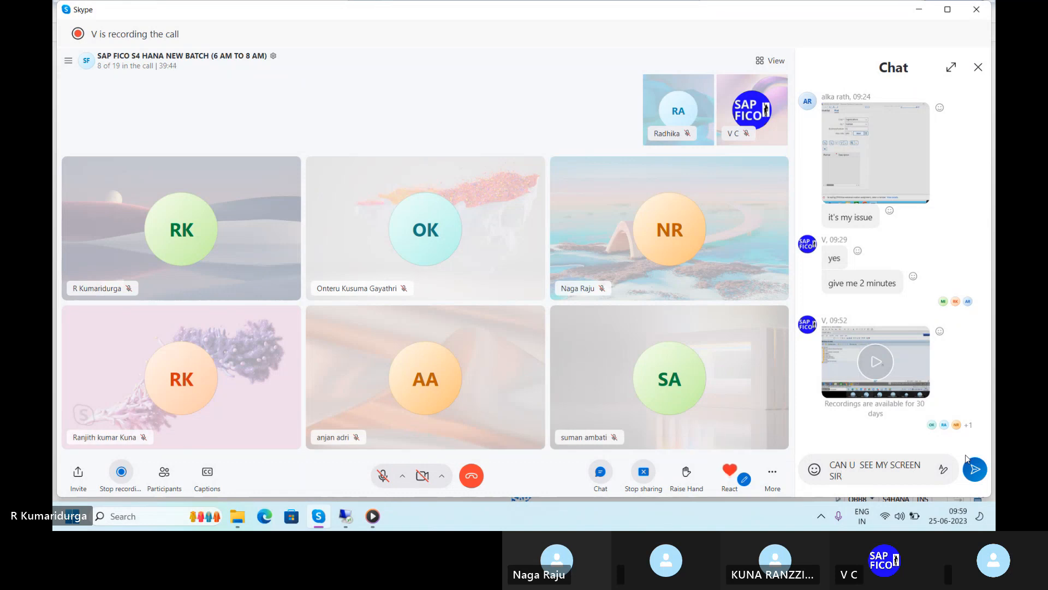
{"action": "key", "text": "Return"}
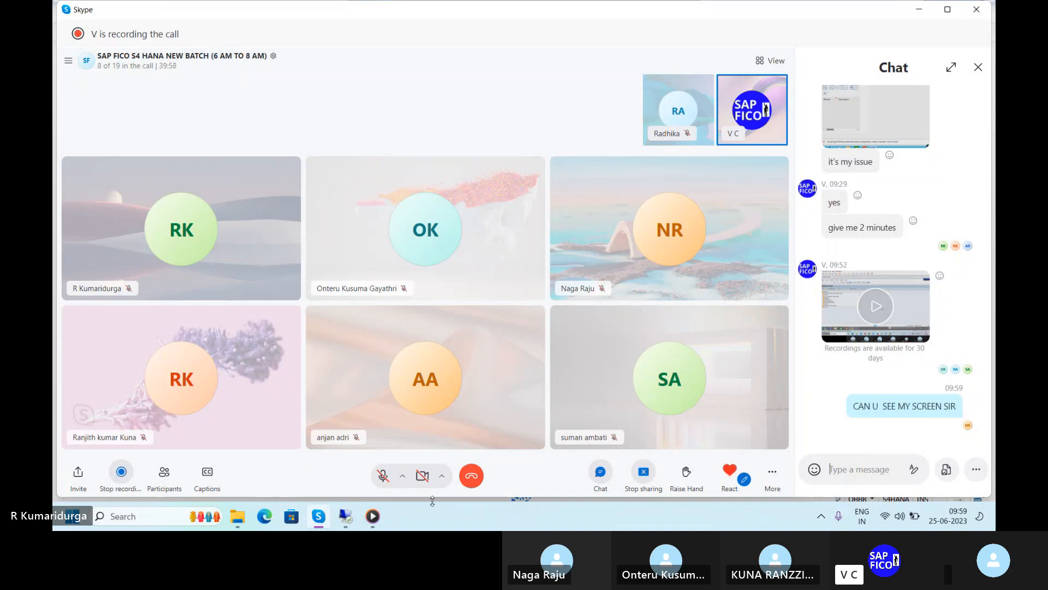
{"action": "mouse_move", "coordinate": [346, 516]}
{"action": "left_click", "coordinate": [376, 458]}
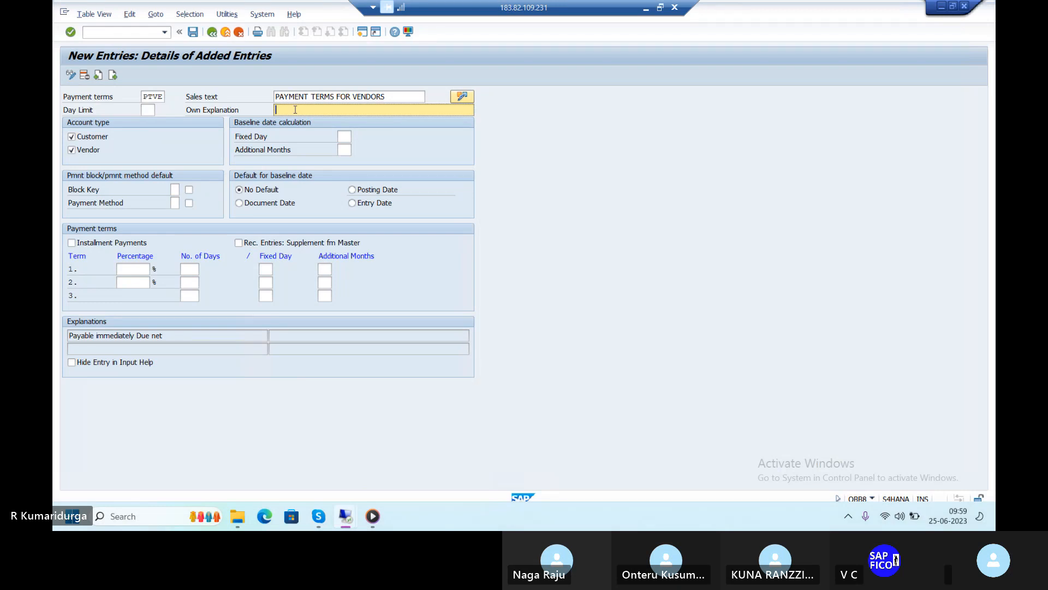
{"action": "type", "text": "50"}
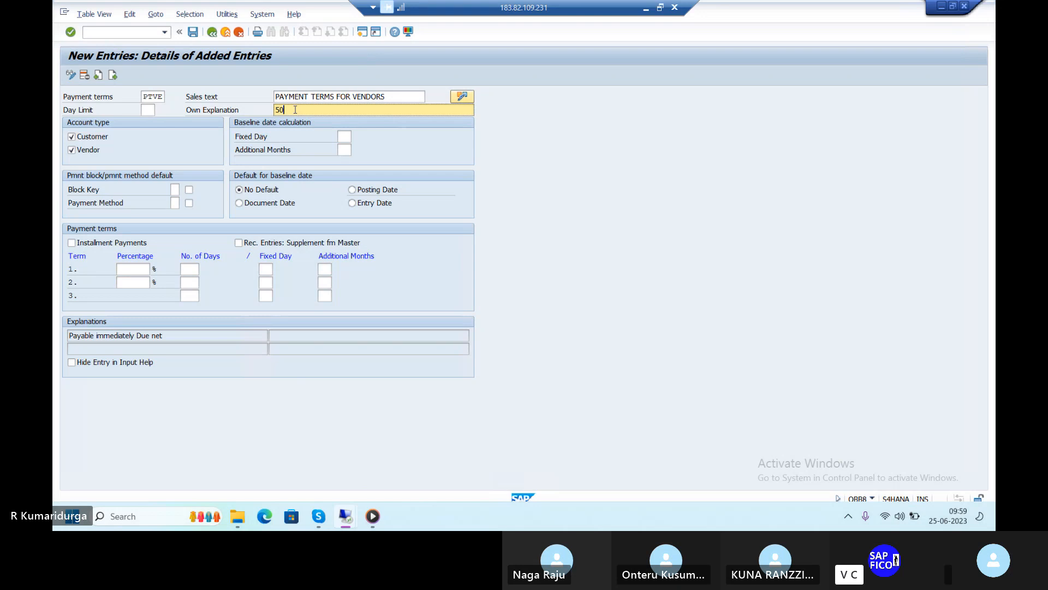
{"action": "key", "text": "BackSpace"}
{"action": "key", "text": "BackSpace"}
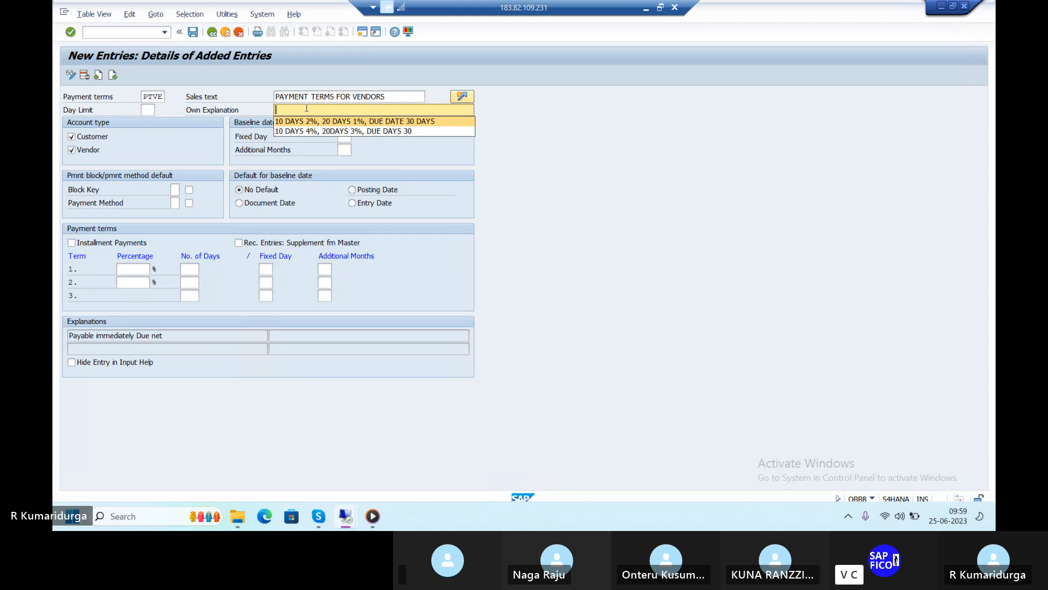
{"action": "type", "text": "75"}
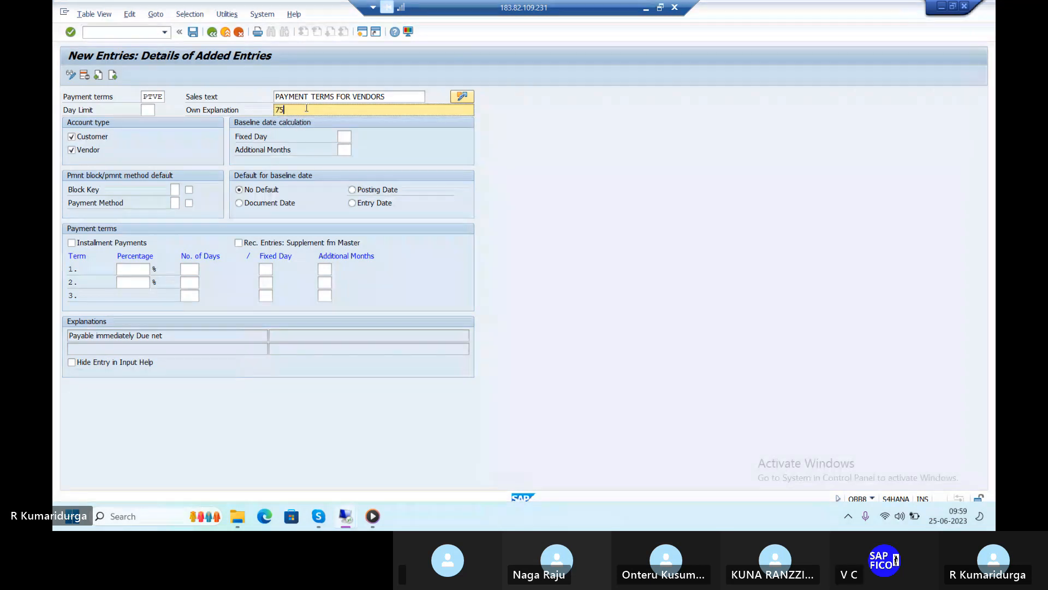
{"action": "type", "text": "%"}
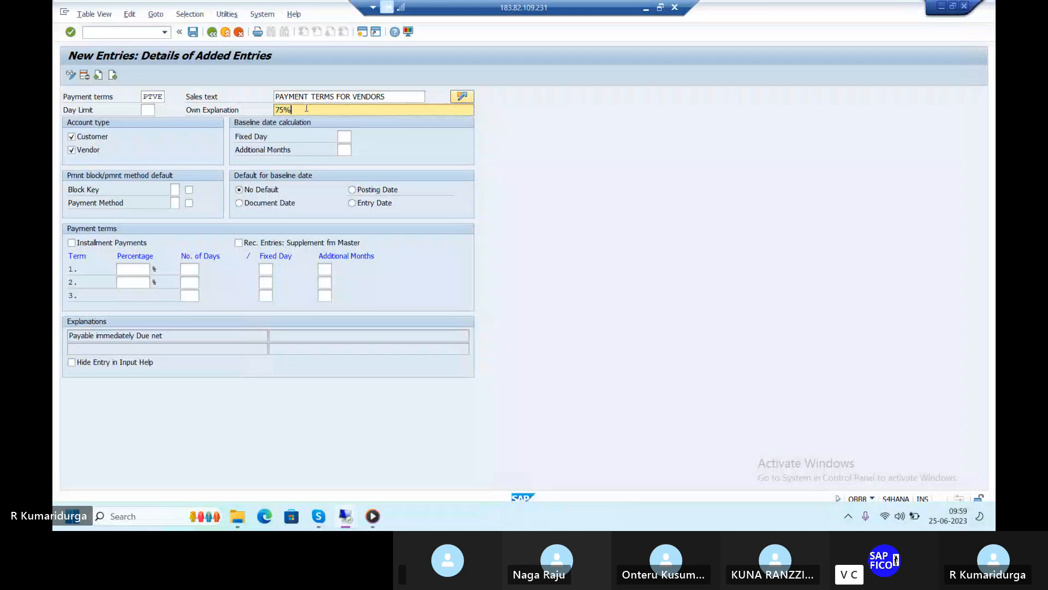
{"action": "key", "text": "BackSpace"}
{"action": "key", "text": "BackSpace"}
{"action": "key", "text": "BackSpace"}
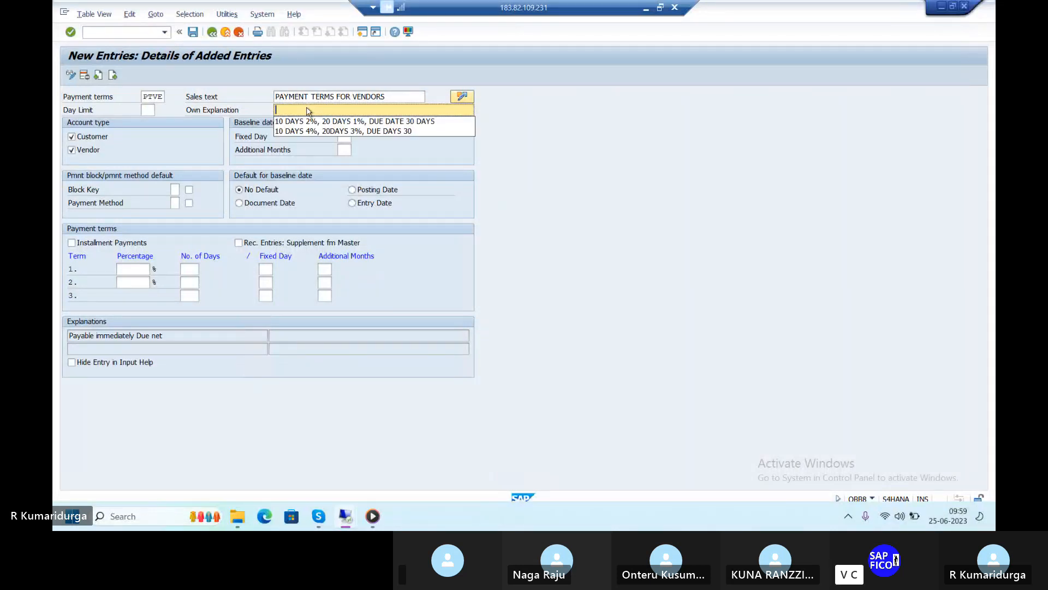
Enter the own explanation 1ST INTALLMENT 75%, 2ND INSTALLMENT 25% for payment terms PTVE
{"action": "type", "text": "1ST IN"}
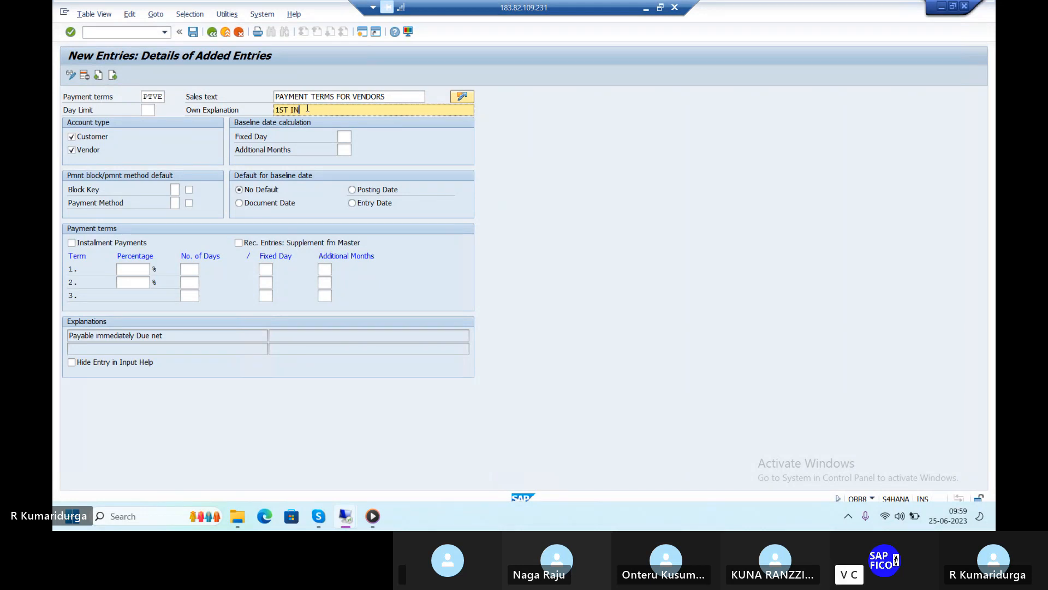
{"action": "type", "text": "TALLMENT 75%"}
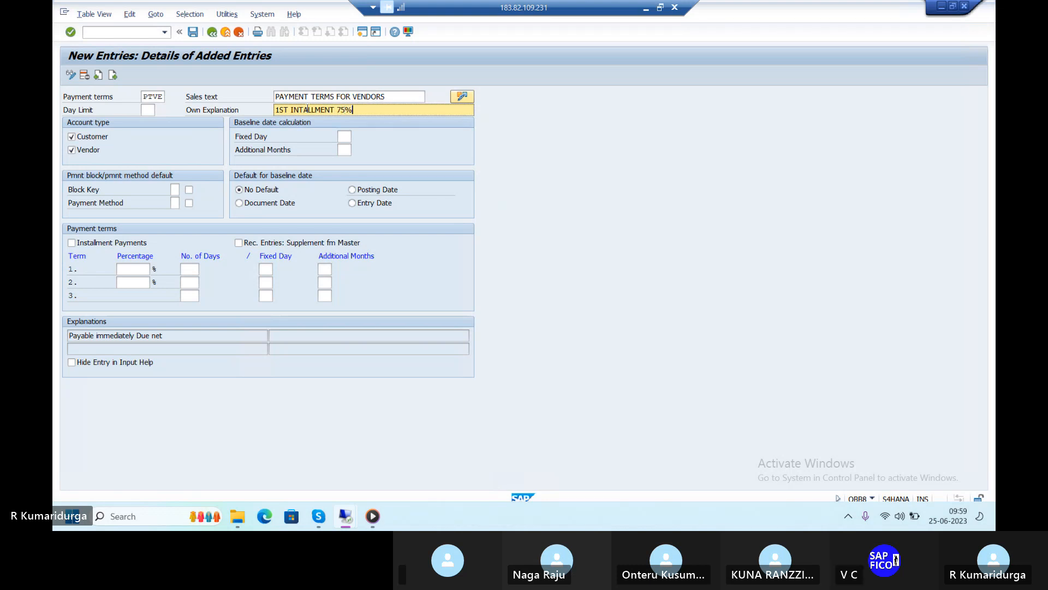
{"action": "type", "text": ", 2ND INSTALLMENT 25%"}
{"action": "mouse_move", "coordinate": [321, 516]}
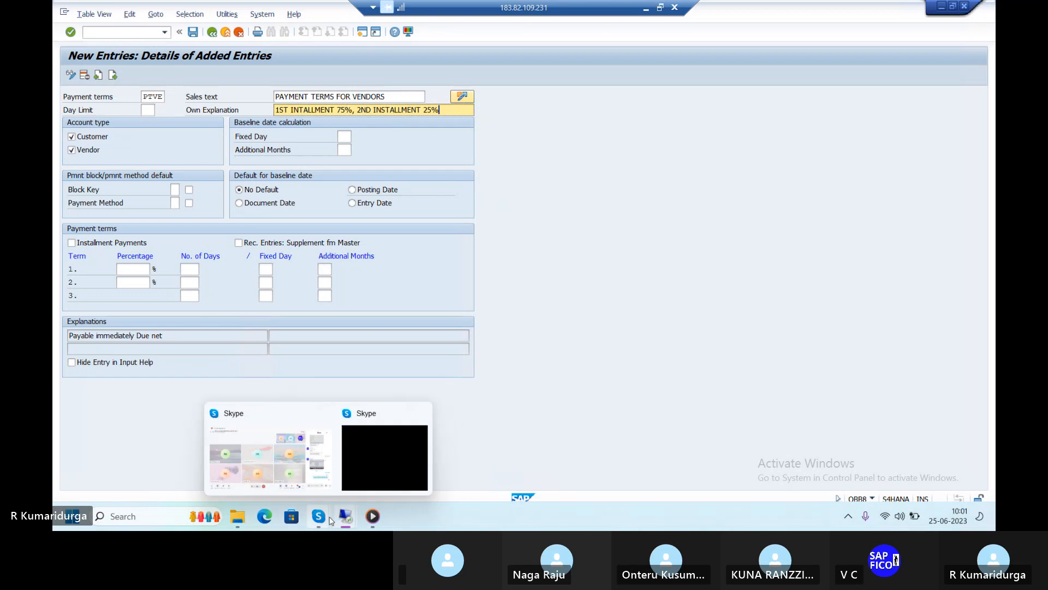
{"action": "left_click", "coordinate": [277, 454]}
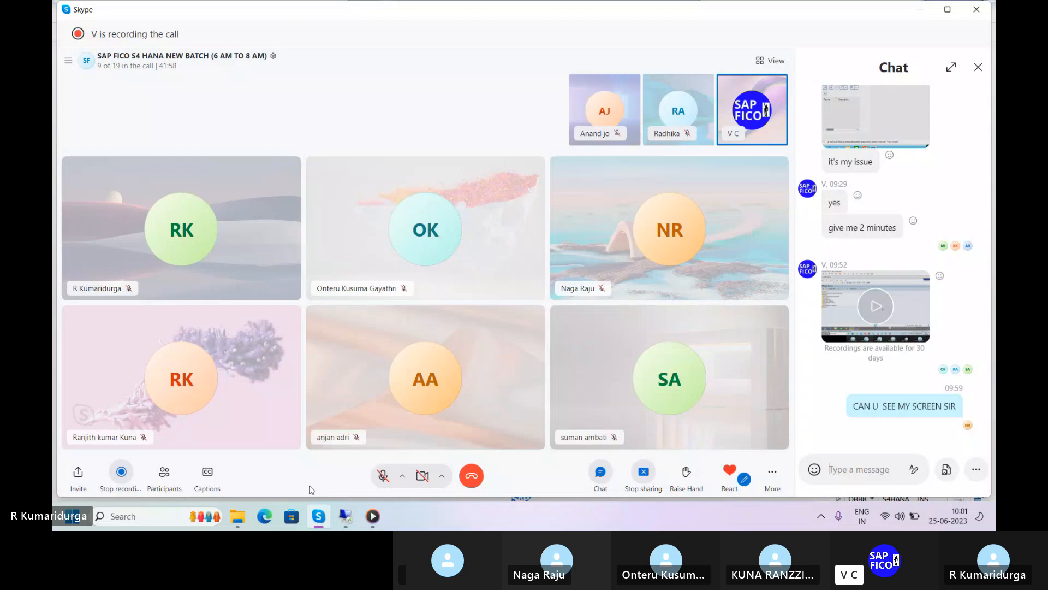
{"action": "mouse_move", "coordinate": [346, 516]}
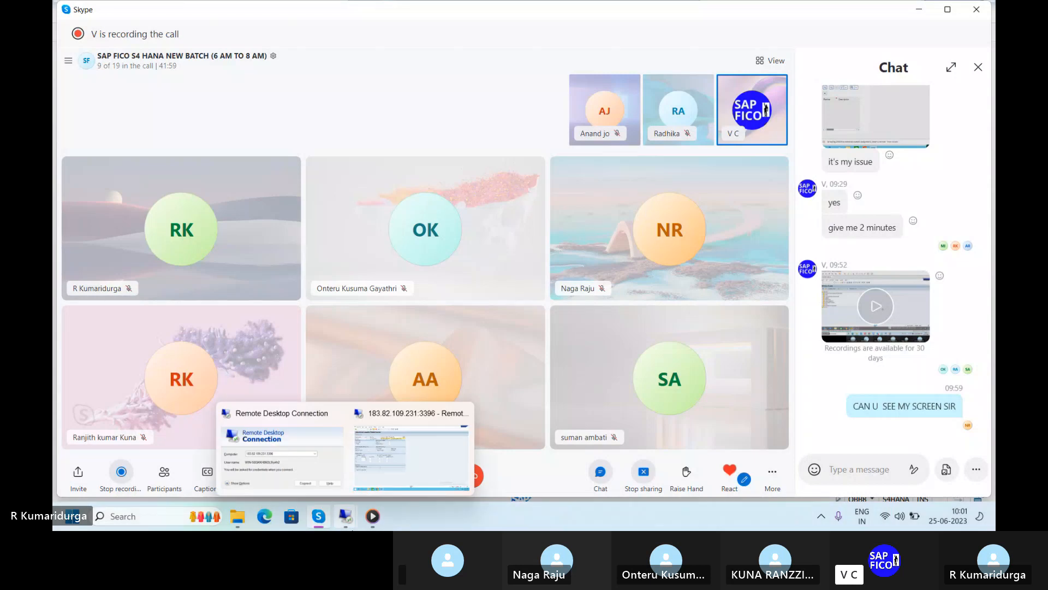
{"action": "left_click", "coordinate": [375, 483]}
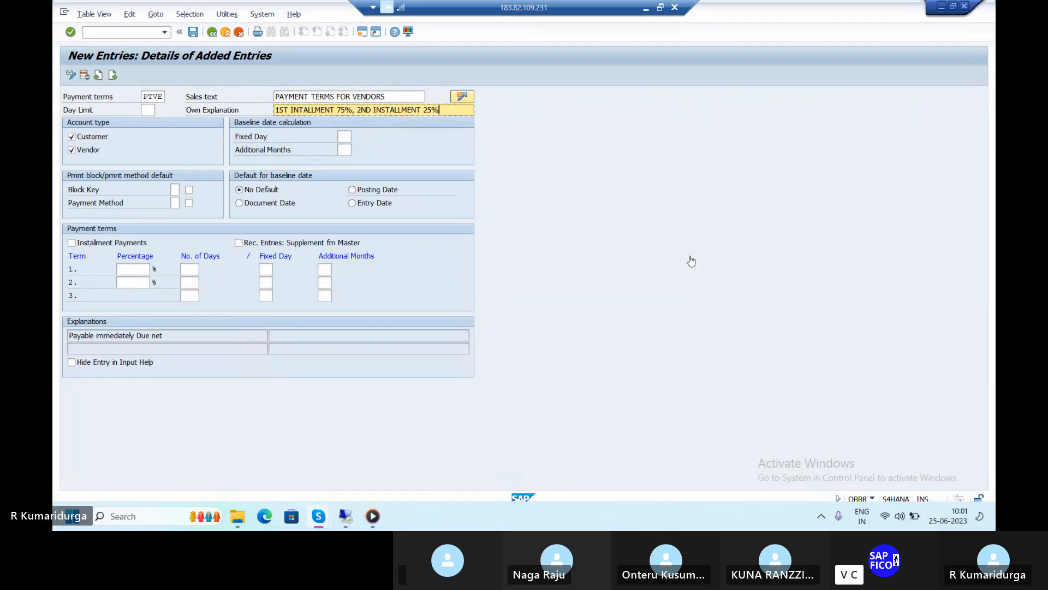
Set Document Date as the baseline date default and activate Installment Payments for PTVE
{"action": "left_click", "coordinate": [239, 203]}
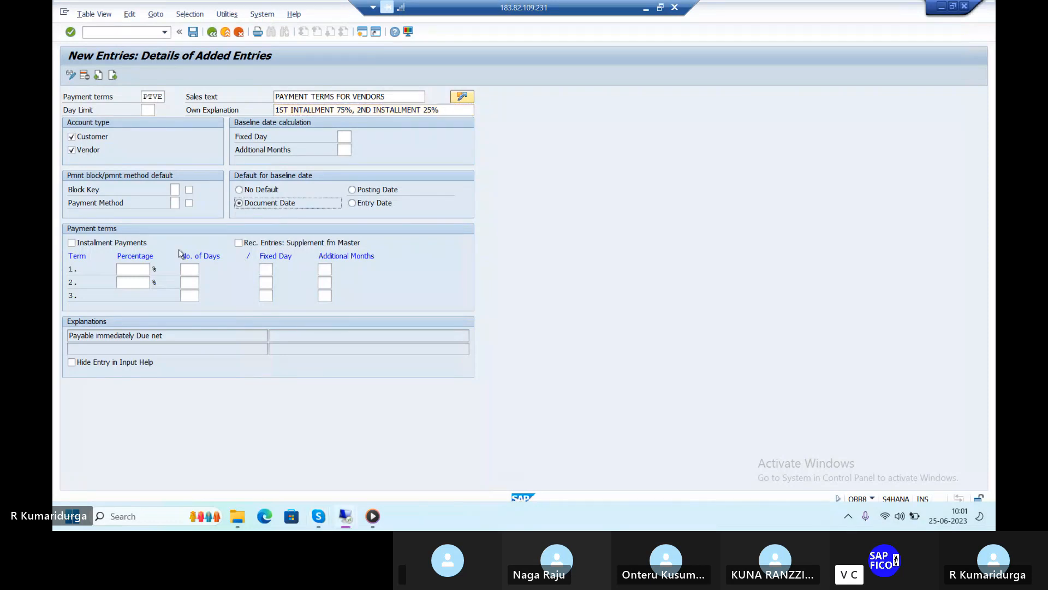
{"action": "left_click", "coordinate": [72, 243]}
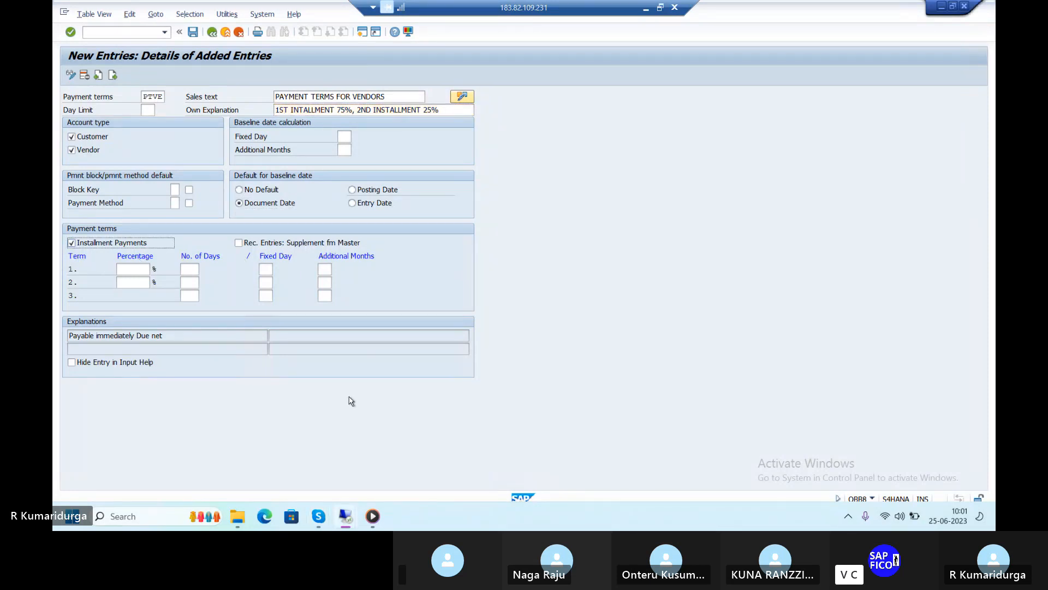
{"action": "key", "text": "Return"}
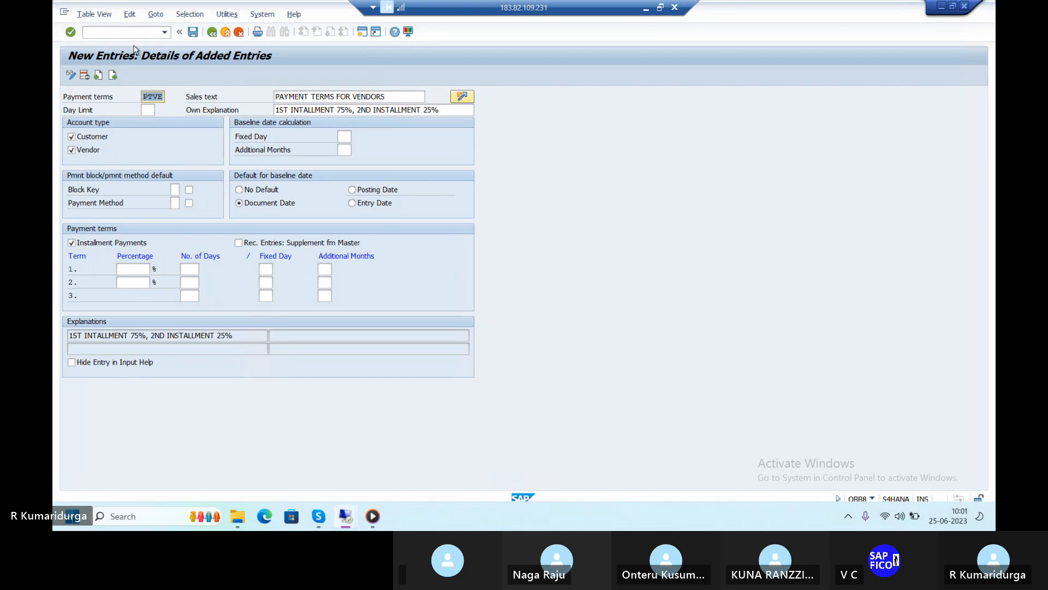
Save payment terms PTVE in the Routing config customizing request and return to the terms of payment overview
{"action": "left_click", "coordinate": [195, 33]}
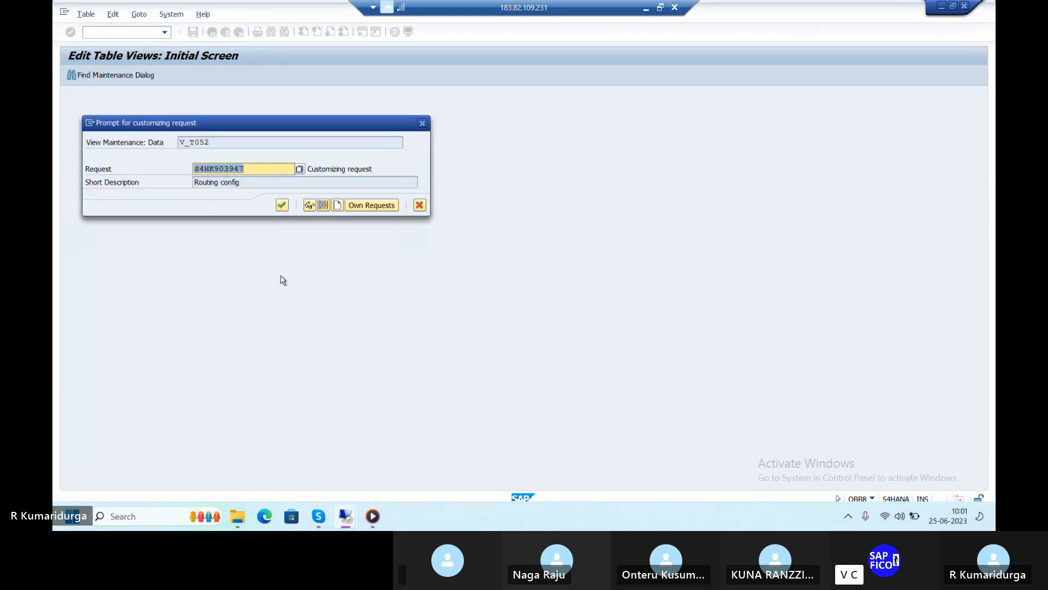
{"action": "left_click", "coordinate": [282, 206]}
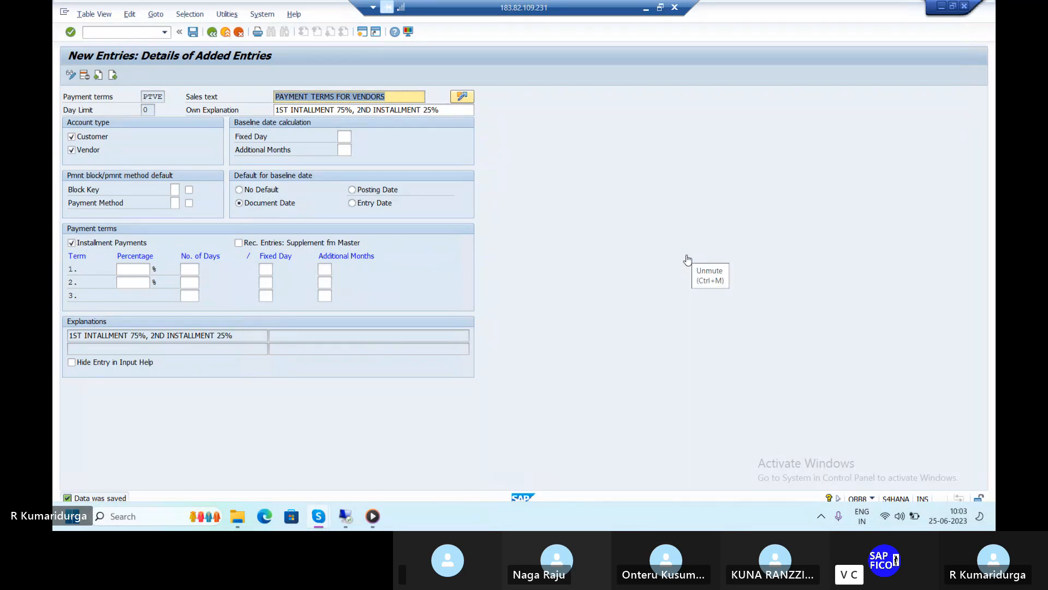
{"action": "left_click", "coordinate": [687, 259]}
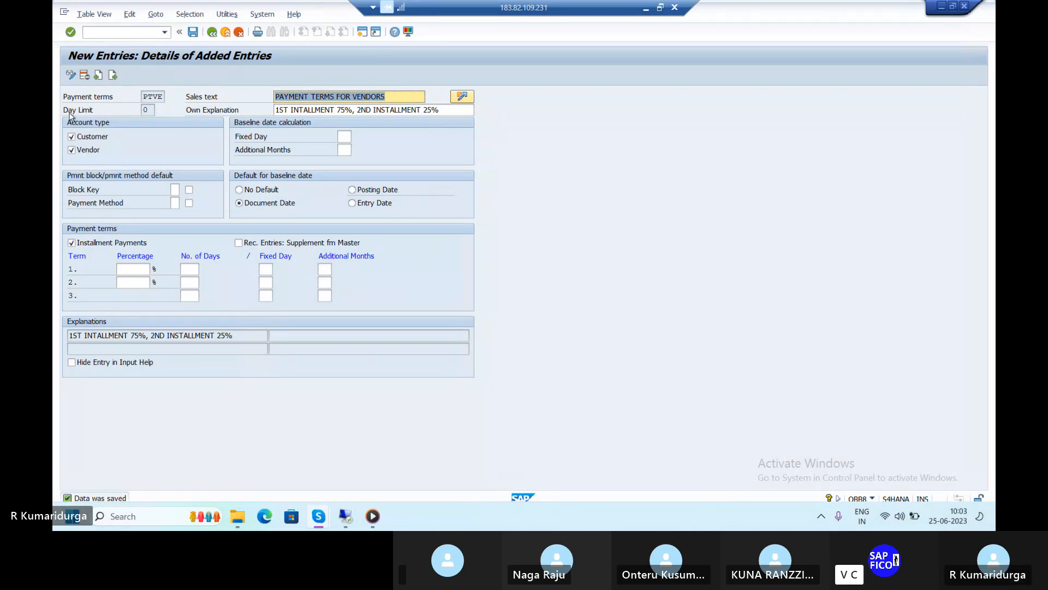
{"action": "left_click", "coordinate": [212, 33]}
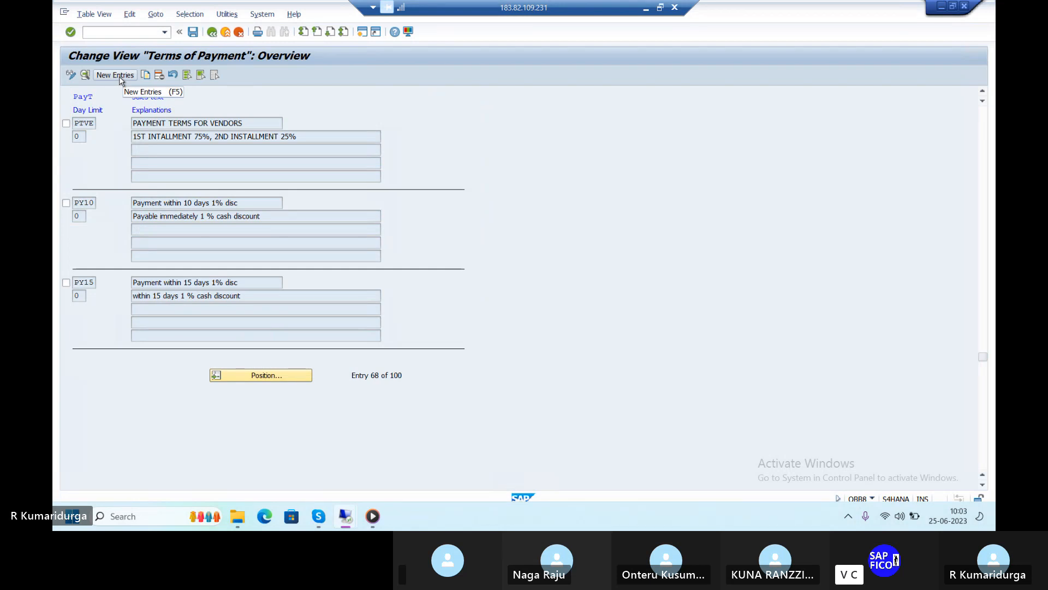
Create a new payment terms entry with the key VE01
{"action": "left_click", "coordinate": [120, 78]}
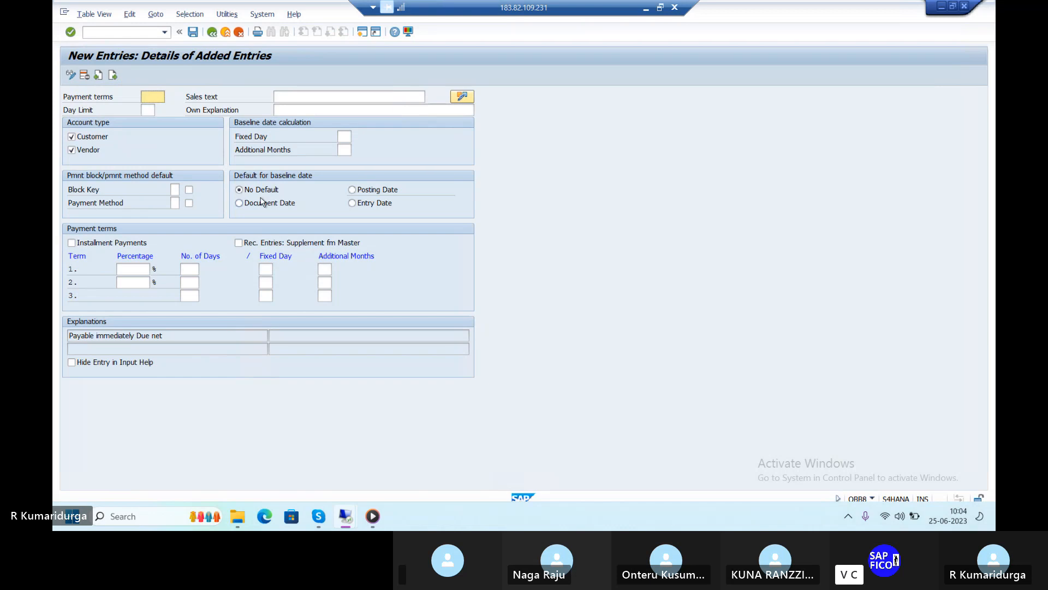
{"action": "type", "text": "VE01"}
{"action": "key", "text": "Tab"}
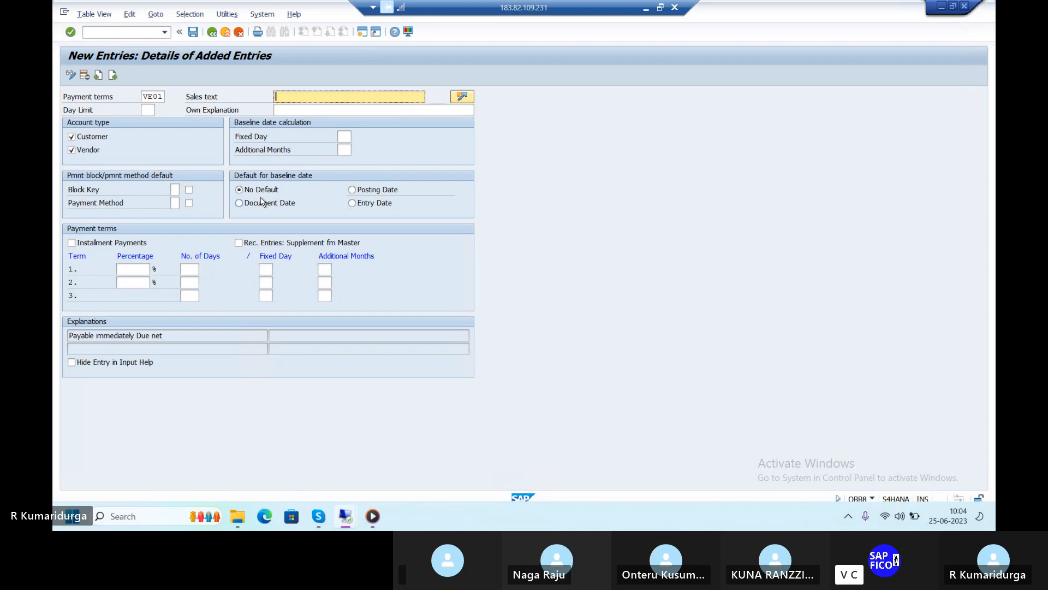
{"action": "type", "text": "P"}
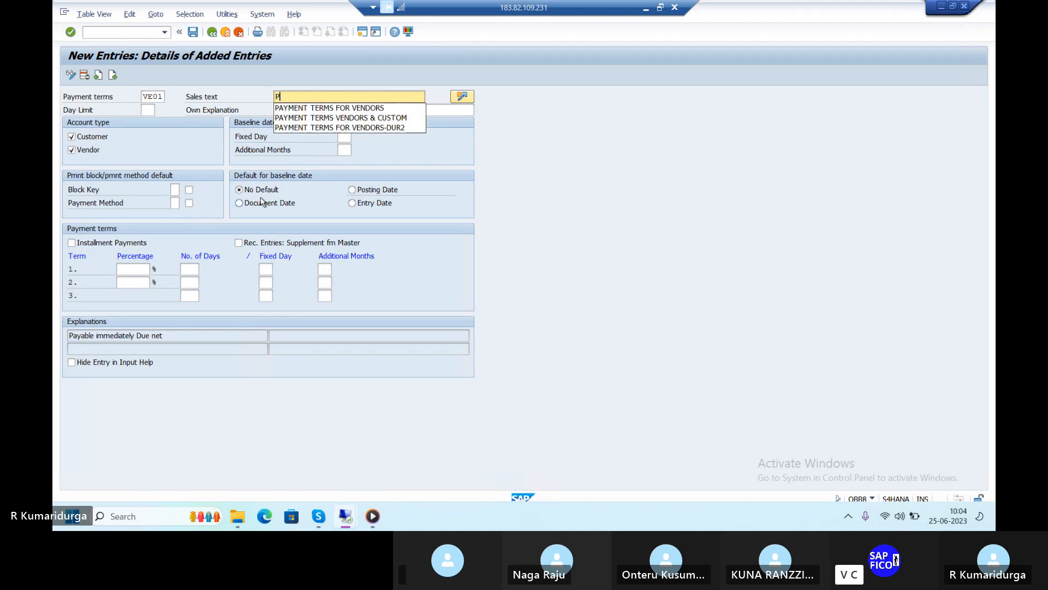
{"action": "type", "text": "AYM"}
{"action": "key", "text": "BackSpace"}
{"action": "key", "text": "BackSpace"}
{"action": "key", "text": "BackSpace"}
{"action": "key", "text": "BackSpace"}
Enter 1ST INSTALLMENT as the sales text of payment terms VE01
{"action": "type", "text": "1"}
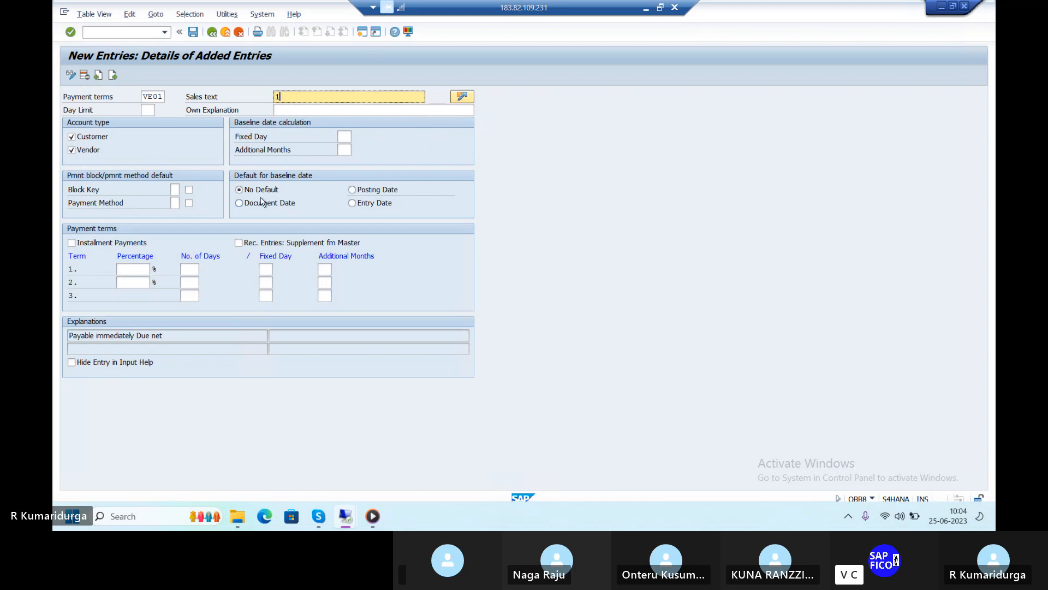
{"action": "type", "text": "STNI"}
{"action": "key", "text": "BackSpace"}
{"action": "key", "text": "BackSpace"}
{"action": "type", "text": "INSTALLMENT"}
{"action": "key", "text": "Tab"}
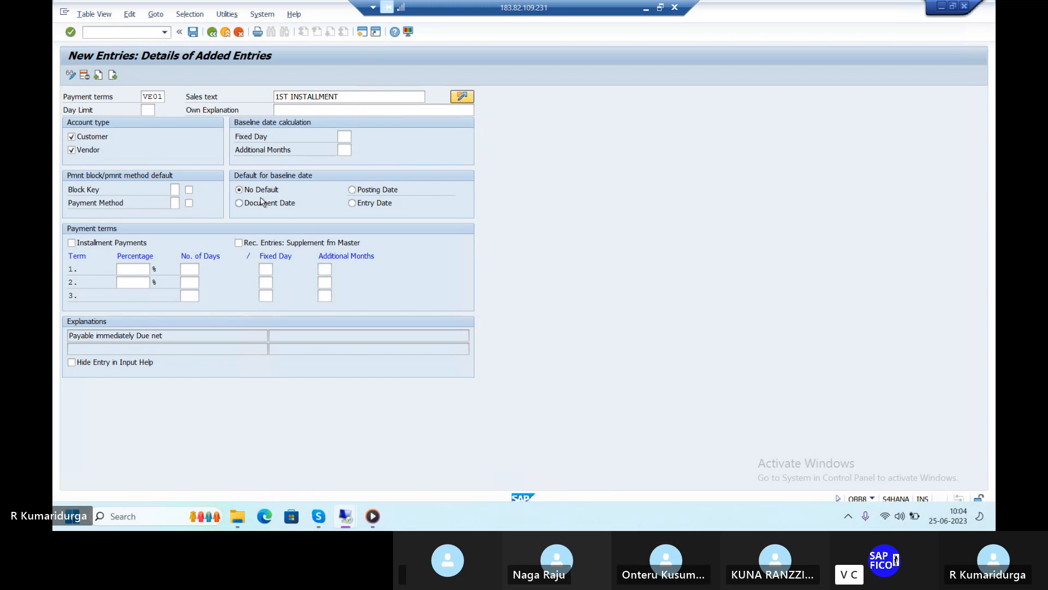
Enter 1 ST INSTALLMENT WITH IN 10 DAYS 6% CASH DISCOUNT as the own explanation of payment terms VE01
{"action": "key", "text": "Tab"}
{"action": "key", "text": "Tab"}
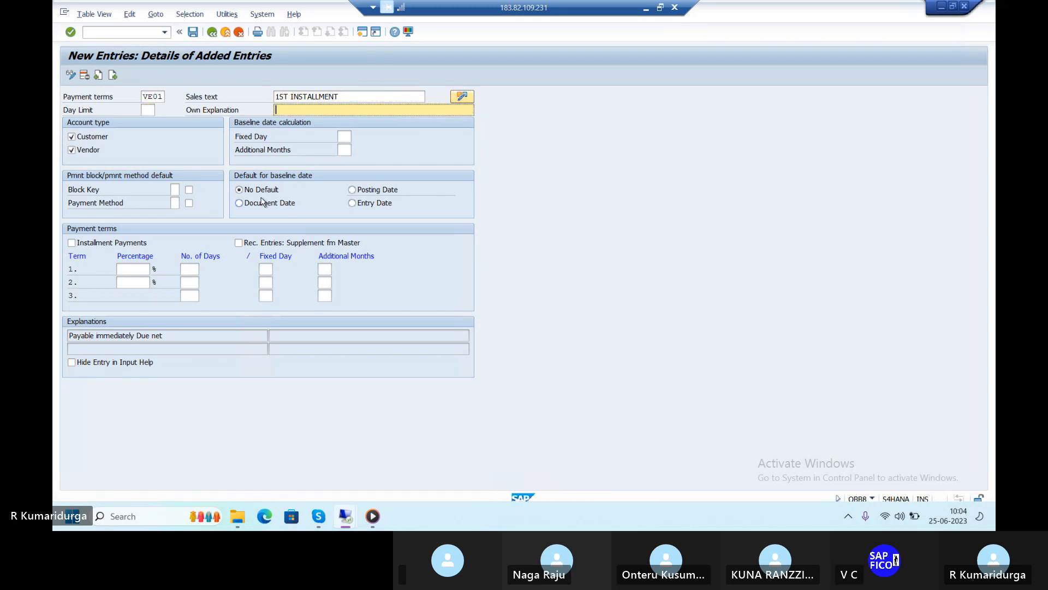
{"action": "type", "text": "1"}
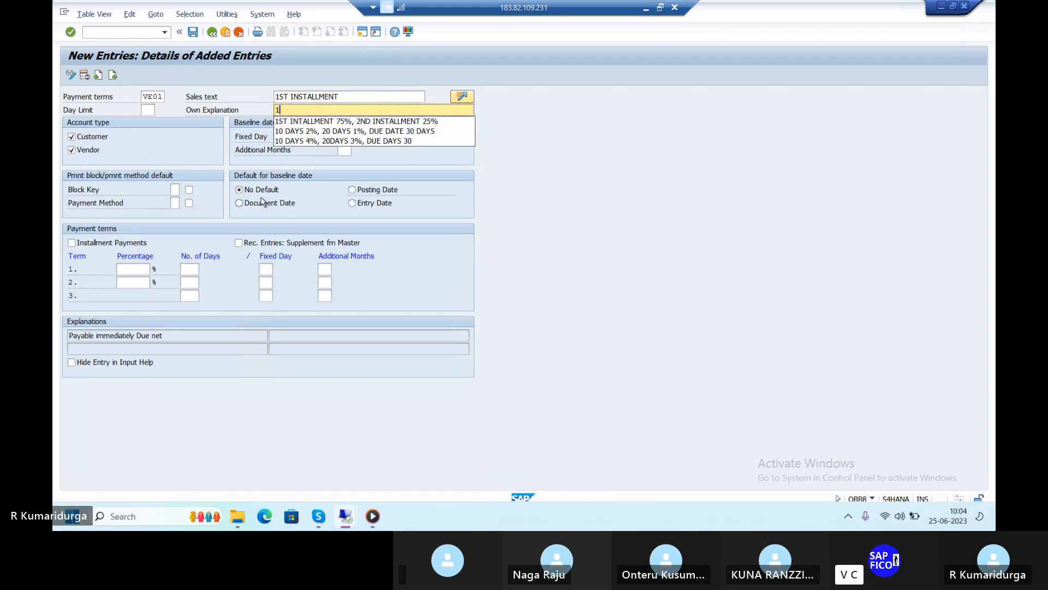
{"action": "type", "text": " ST IN"}
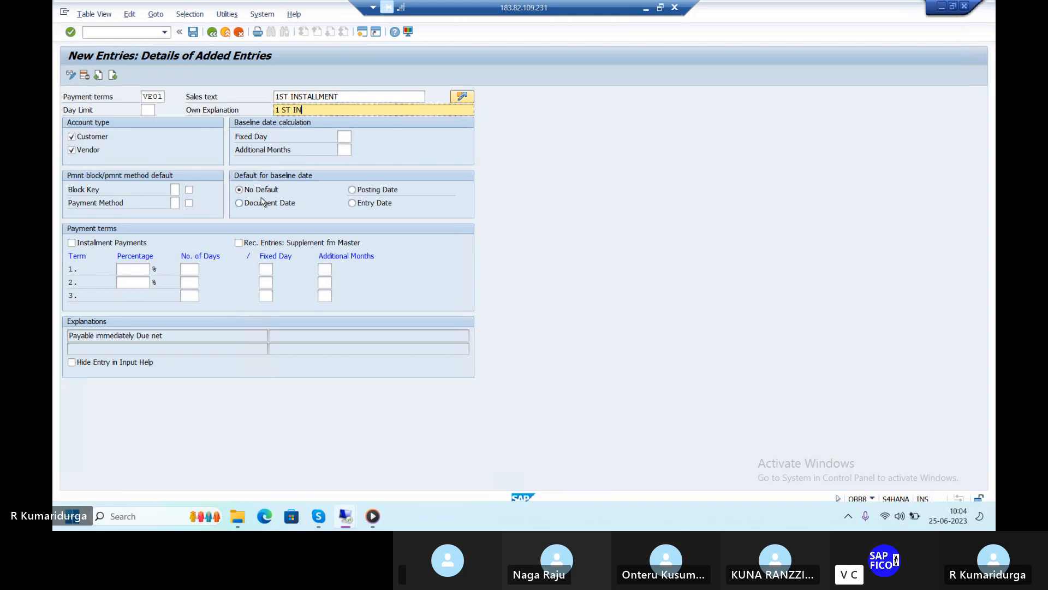
{"action": "type", "text": "STALLMENT WITH"}
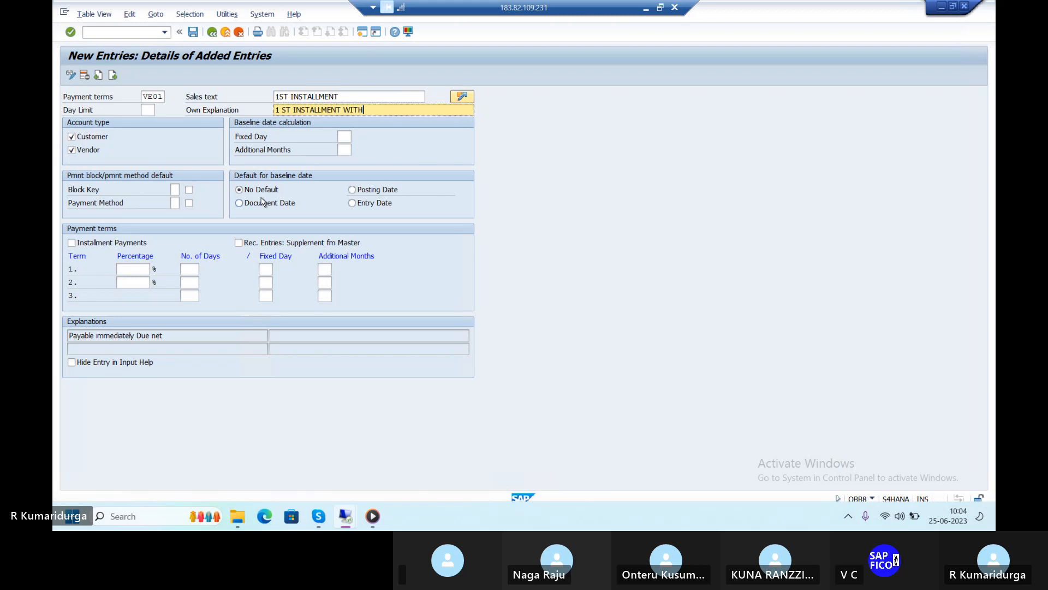
{"action": "type", "text": " IN 10 DAYS "}
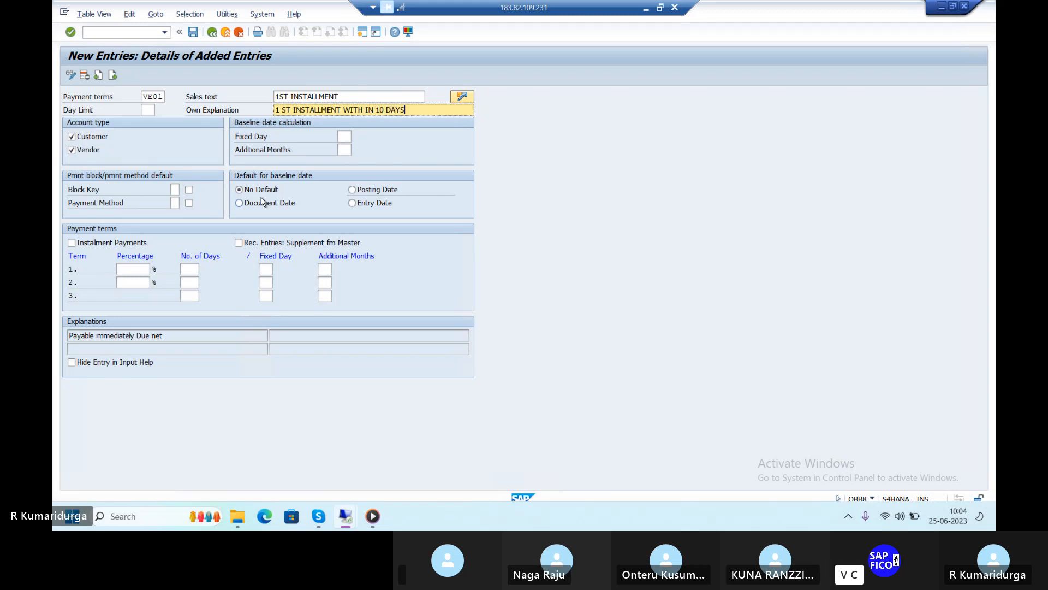
{"action": "type", "text": "6"}
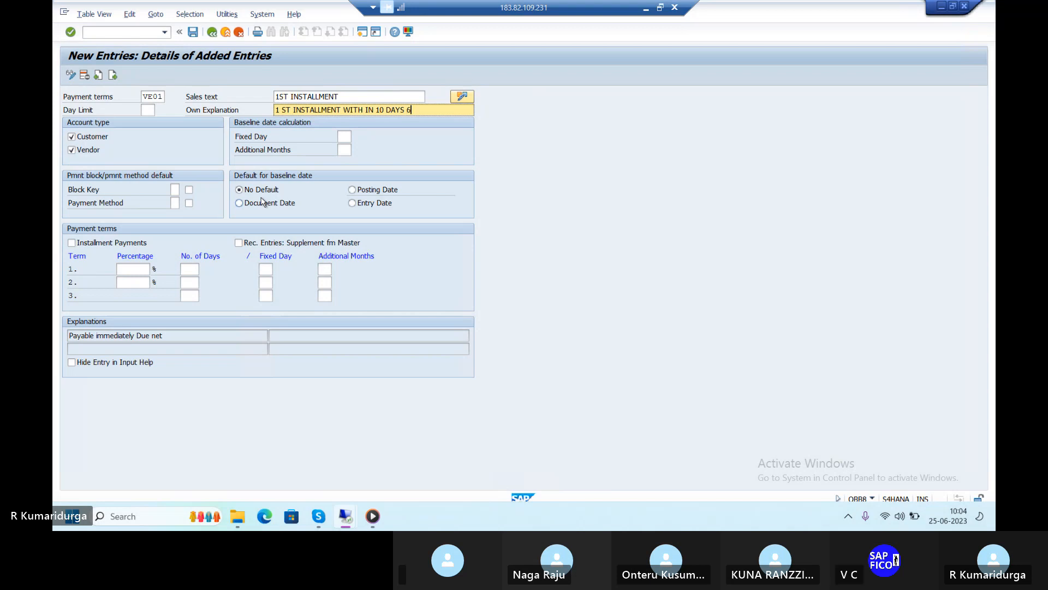
{"action": "type", "text": "%"}
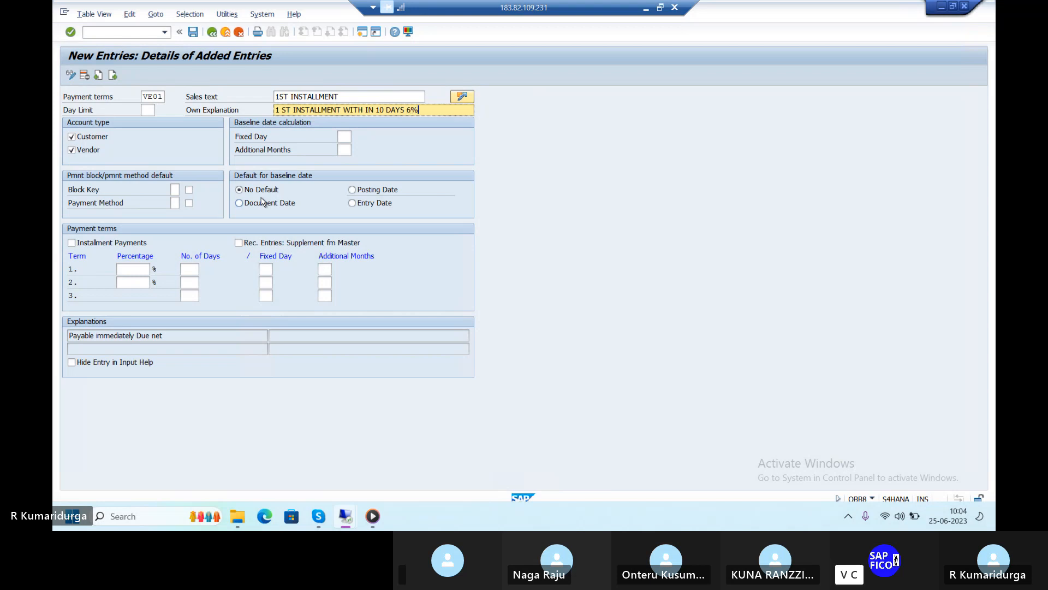
{"action": "type", "text": " CASH DISCOUNT"}
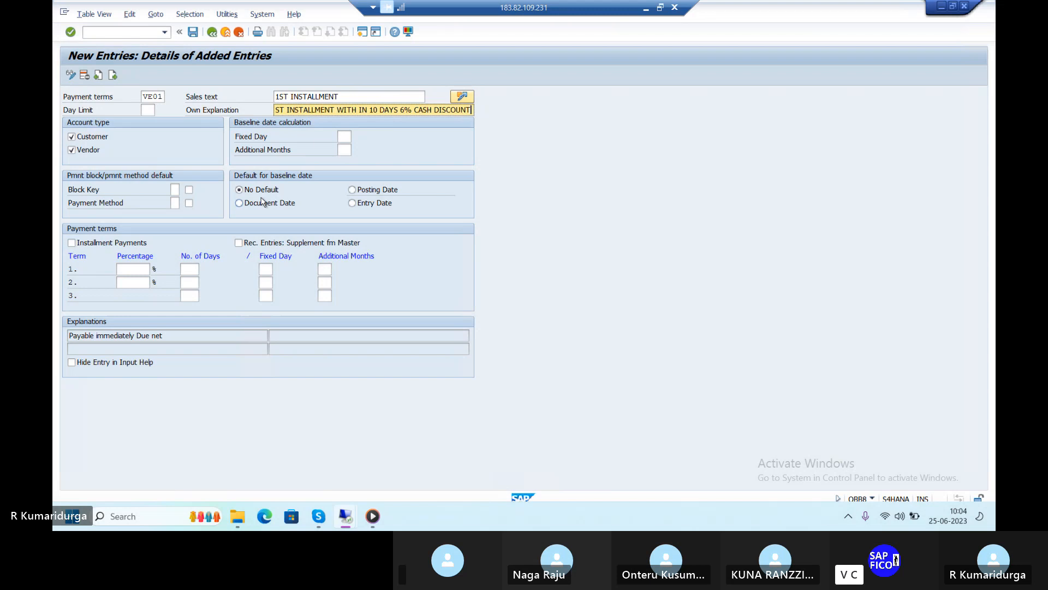
Set VE01's first term to 6% within 10 days, with Document Date as the baseline date default
{"action": "left_click", "coordinate": [139, 271]}
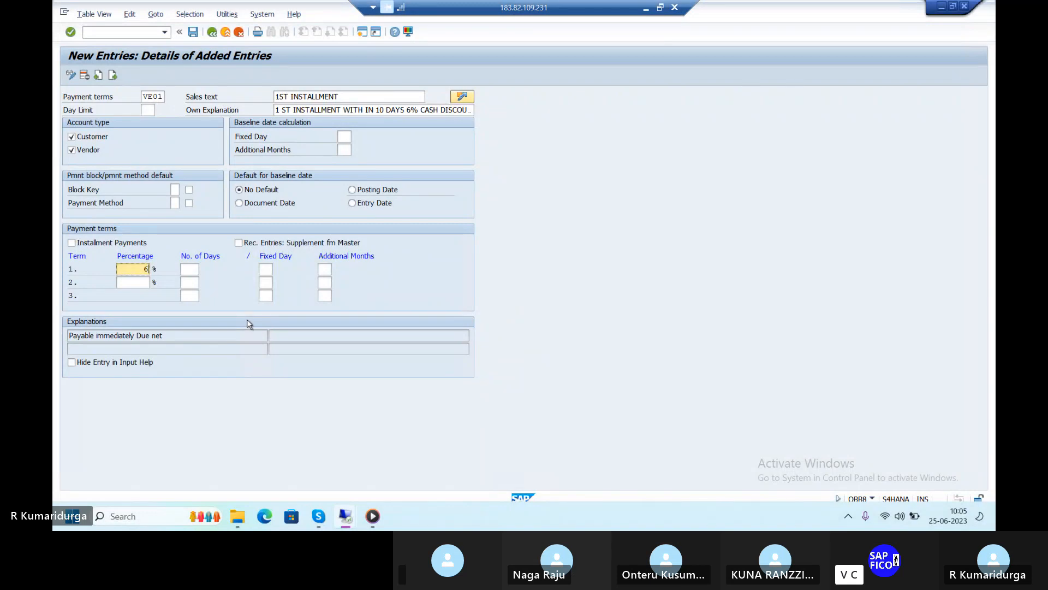
{"action": "key", "text": "BackSpace"}
{"action": "type", "text": "60"}
{"action": "key", "text": "Tab"}
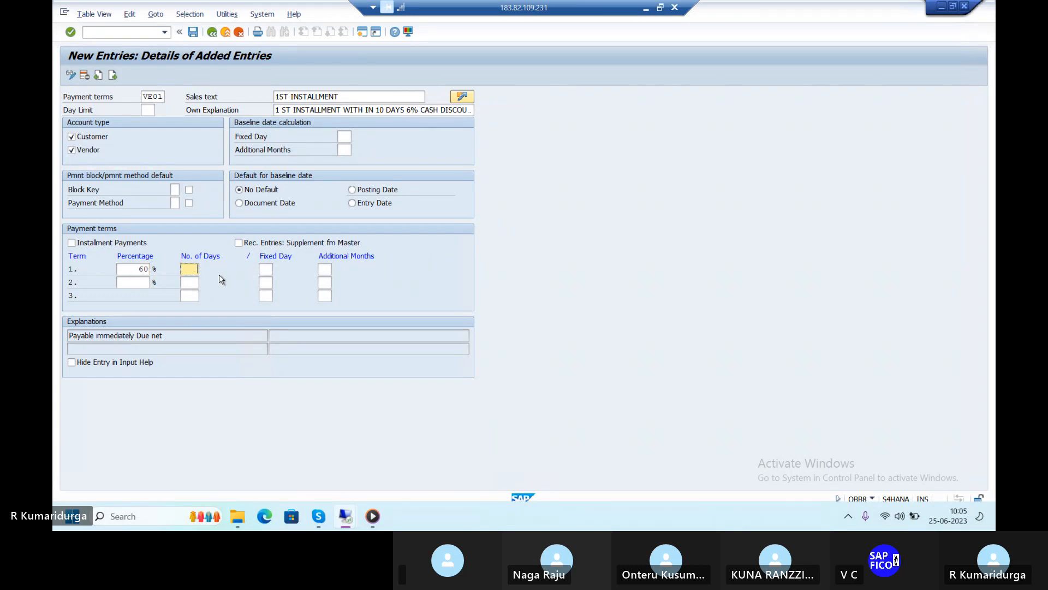
{"action": "type", "text": "10"}
{"action": "key", "text": "Return"}
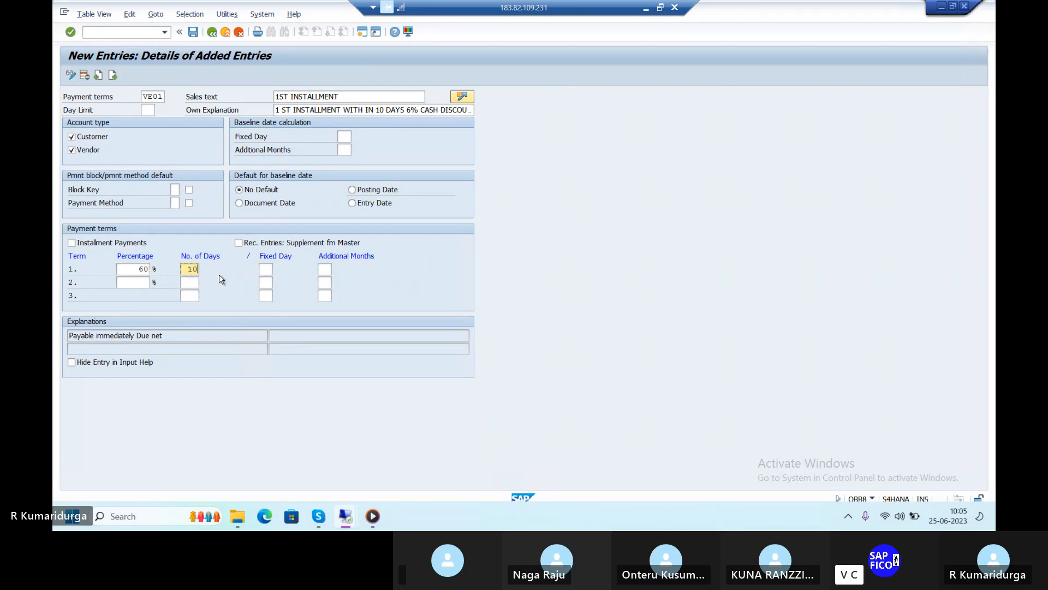
{"action": "left_click", "coordinate": [240, 203]}
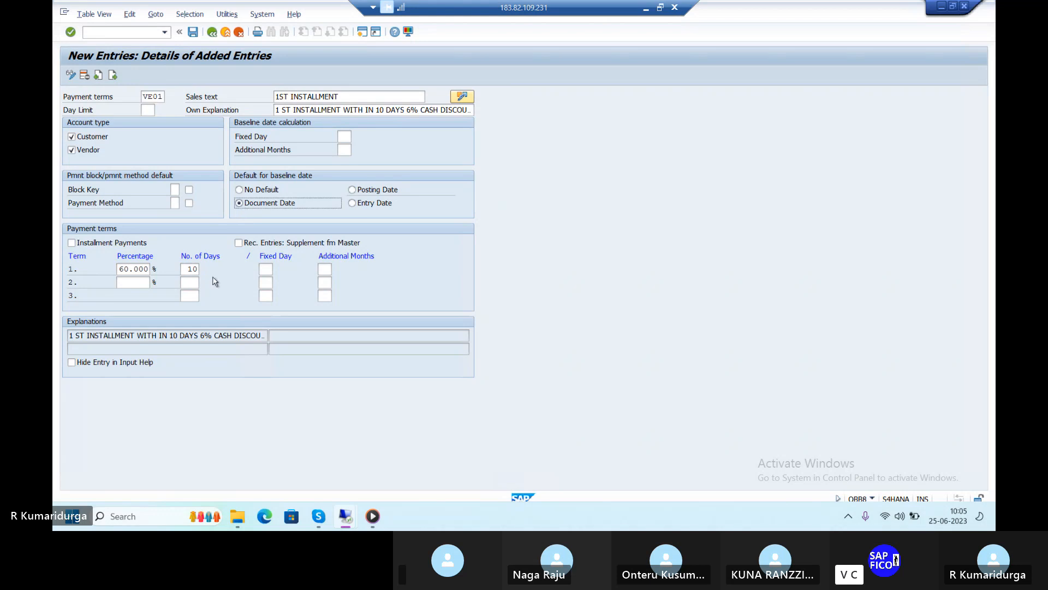
{"action": "double_click", "coordinate": [130, 269]}
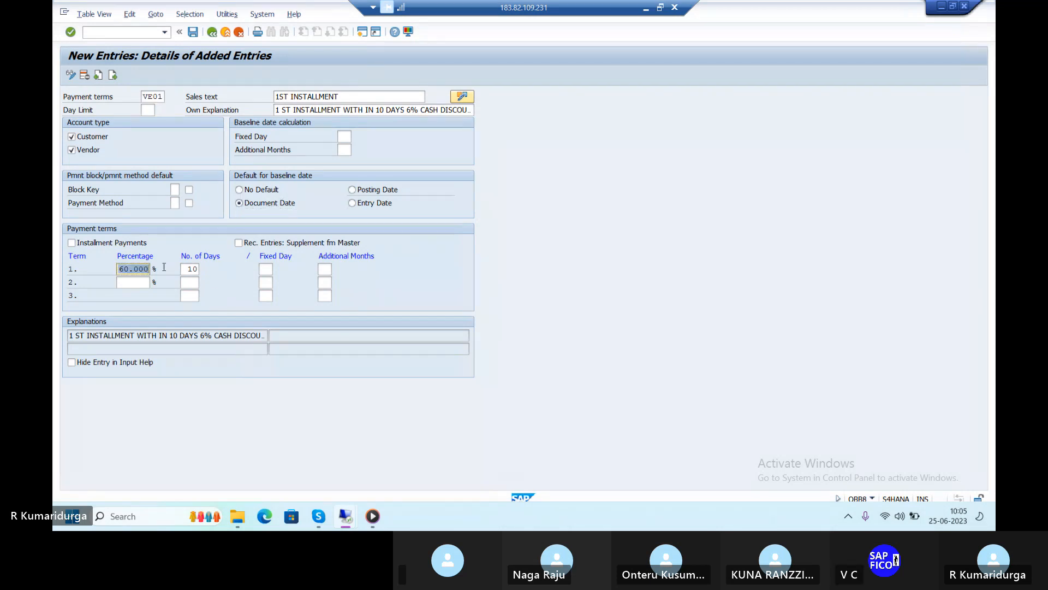
{"action": "type", "text": "6"}
{"action": "key", "text": "Return"}
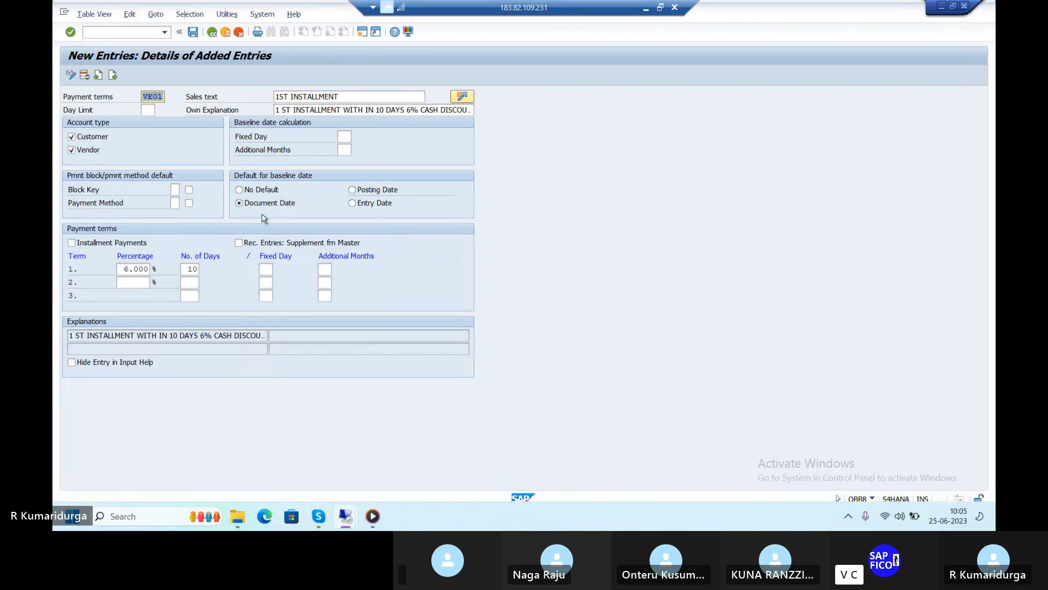
Save payment terms VE01 and create another payment terms entry with the key VE02
{"action": "left_click", "coordinate": [194, 33]}
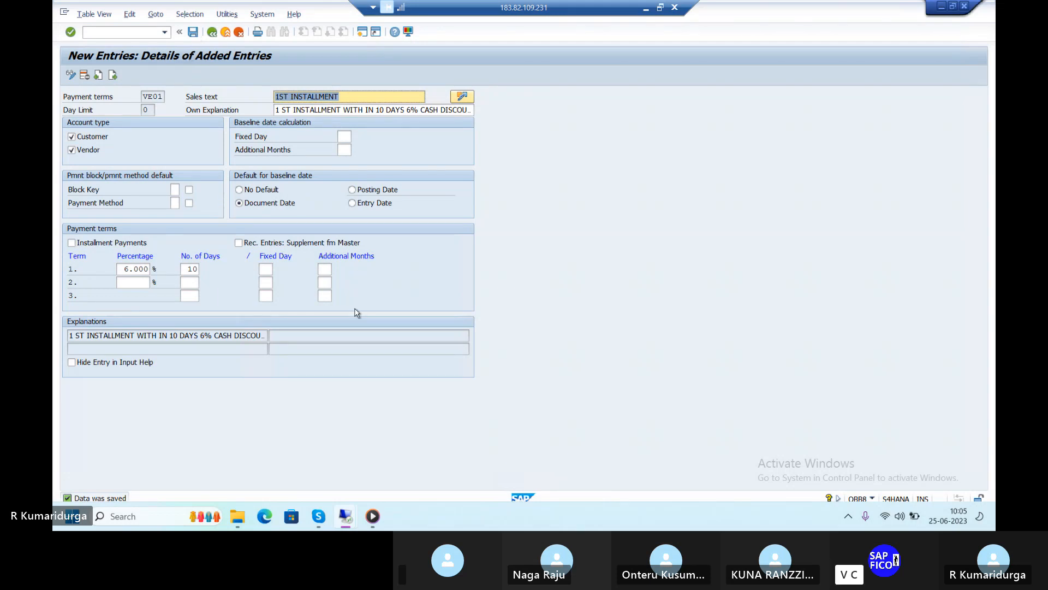
{"action": "left_click", "coordinate": [212, 32]}
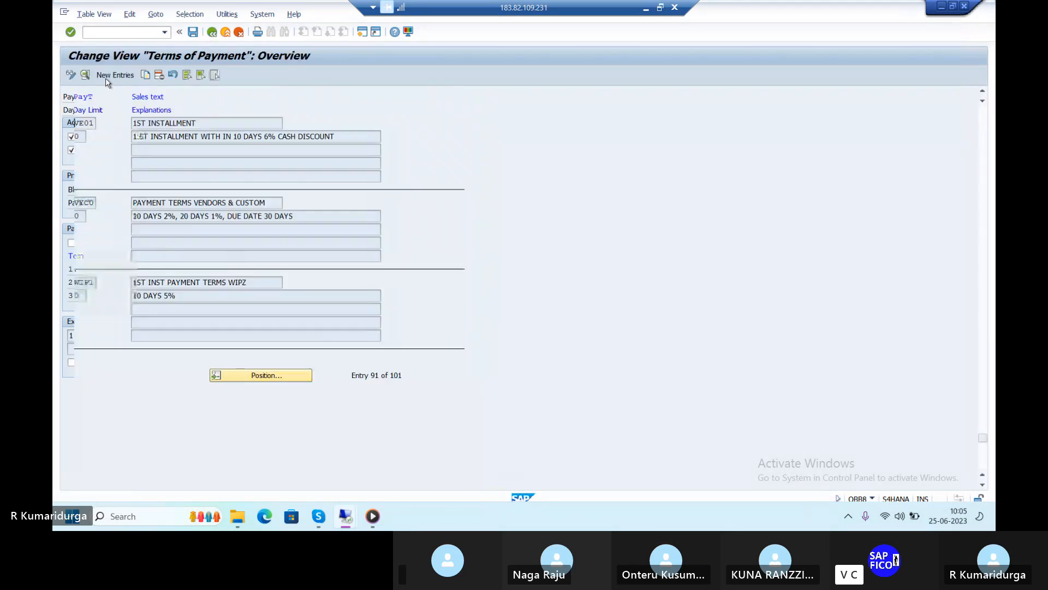
{"action": "left_click", "coordinate": [114, 75]}
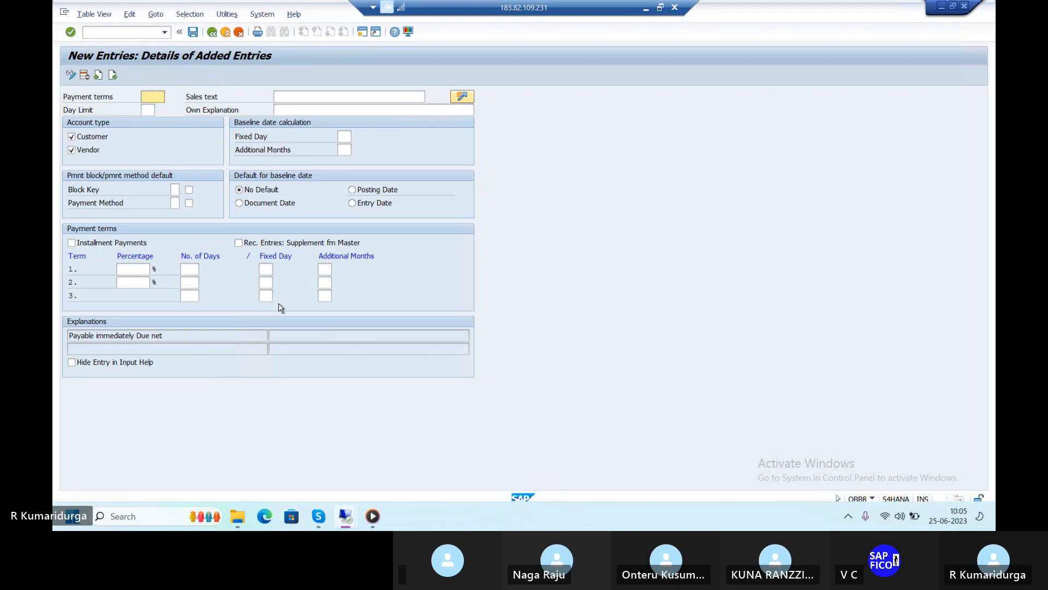
{"action": "type", "text": "VE02"}
{"action": "key", "text": "Tab"}
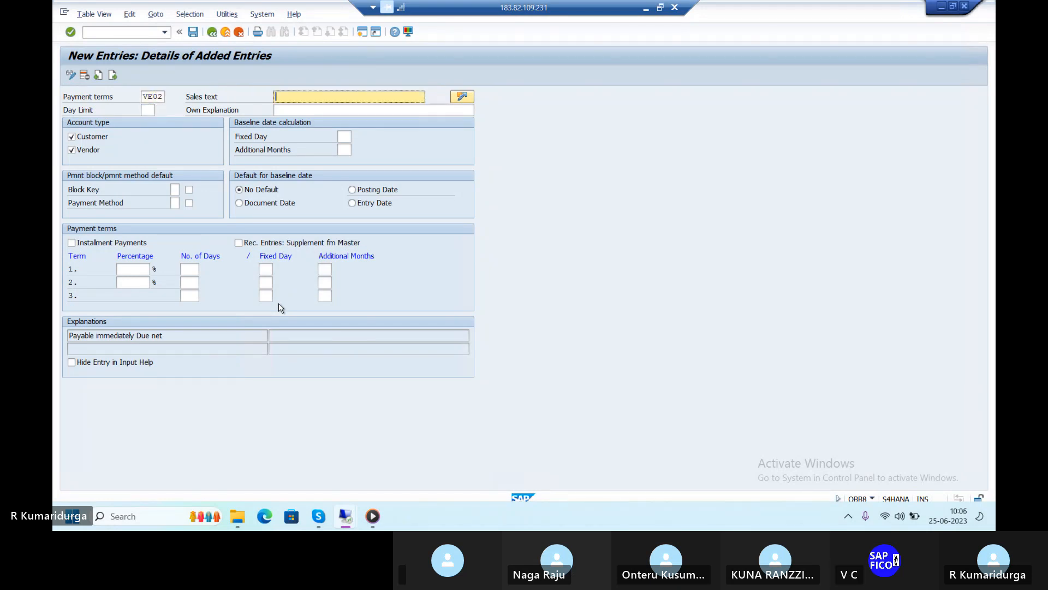
Enter 2ND INSTALLMENT as the sales text of payment terms VE02
{"action": "type", "text": "I"}
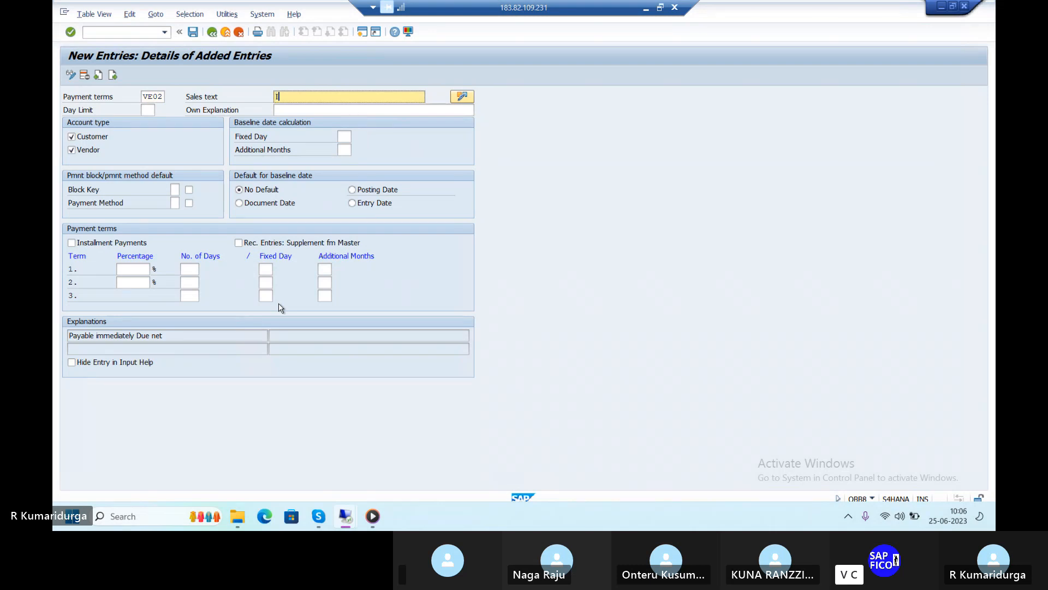
{"action": "type", "text": "2ND IS"}
{"action": "key", "text": "BackSpace"}
{"action": "type", "text": "NSTALLMENT"}
{"action": "key", "text": "Tab"}
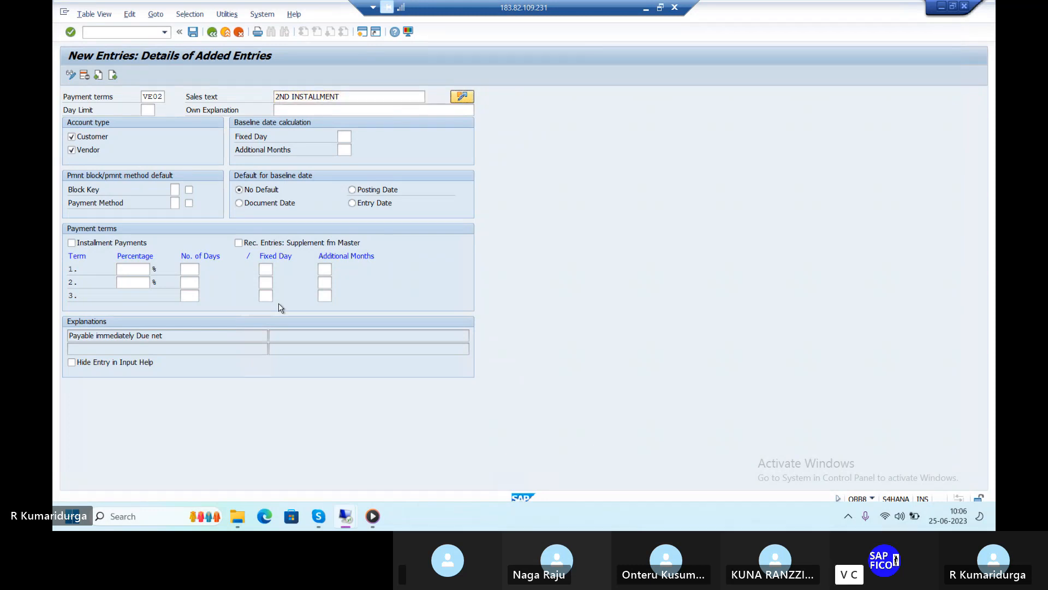
Enter 2ND INSTALLMENT WITH IN 20 DAYS 4% CASH DISCOUNT as the own explanation of payment terms VE02
{"action": "key", "text": "Tab"}
{"action": "key", "text": "Tab"}
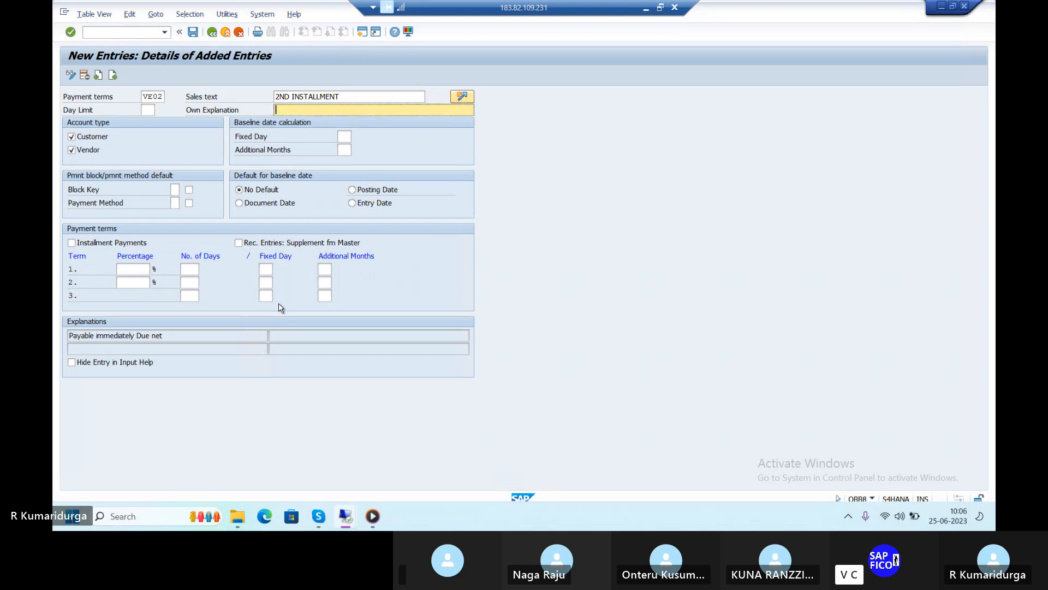
{"action": "type", "text": "2ND INSTALLMENT"}
{"action": "type", "text": "WITH IN"}
{"action": "type", "text": "20 "}
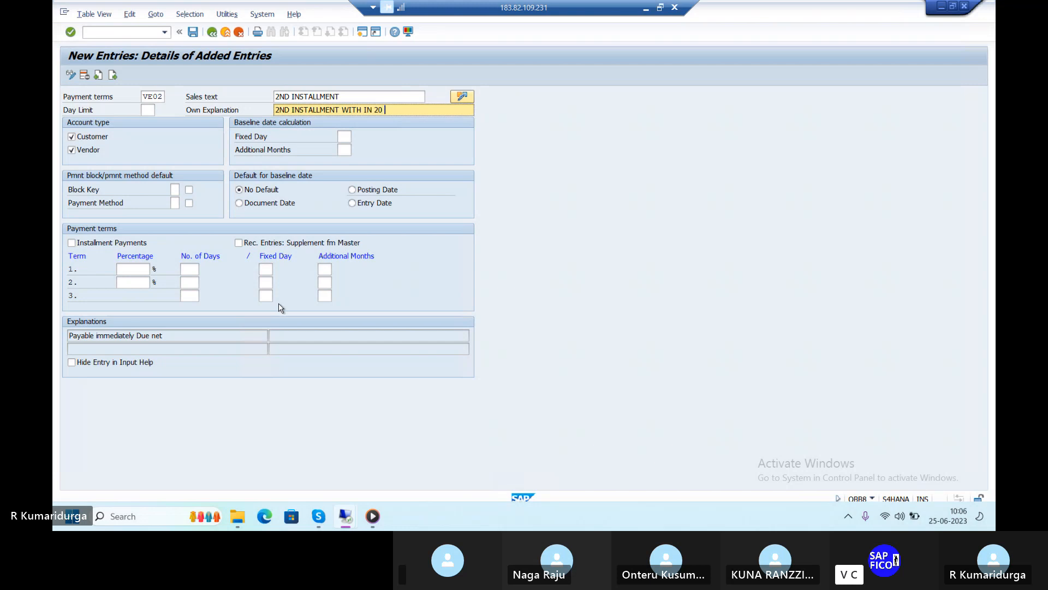
{"action": "type", "text": "DAYS 4% CASH DISCOUNT"}
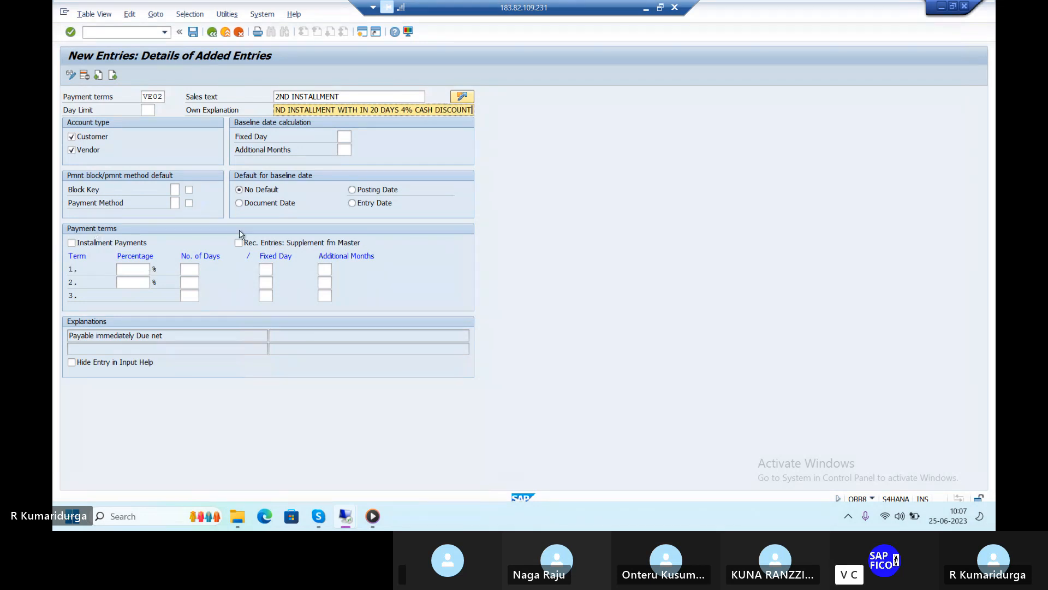
Set Document Date as VE02's baseline date default and its first term to 4% within 20 days
{"action": "left_click", "coordinate": [239, 202]}
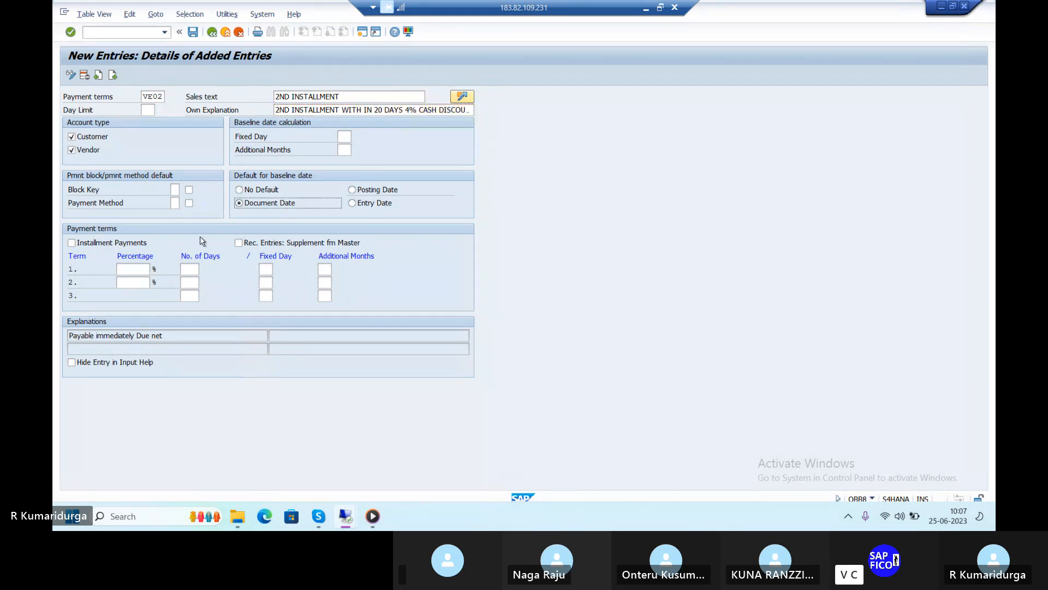
{"action": "left_click", "coordinate": [132, 269]}
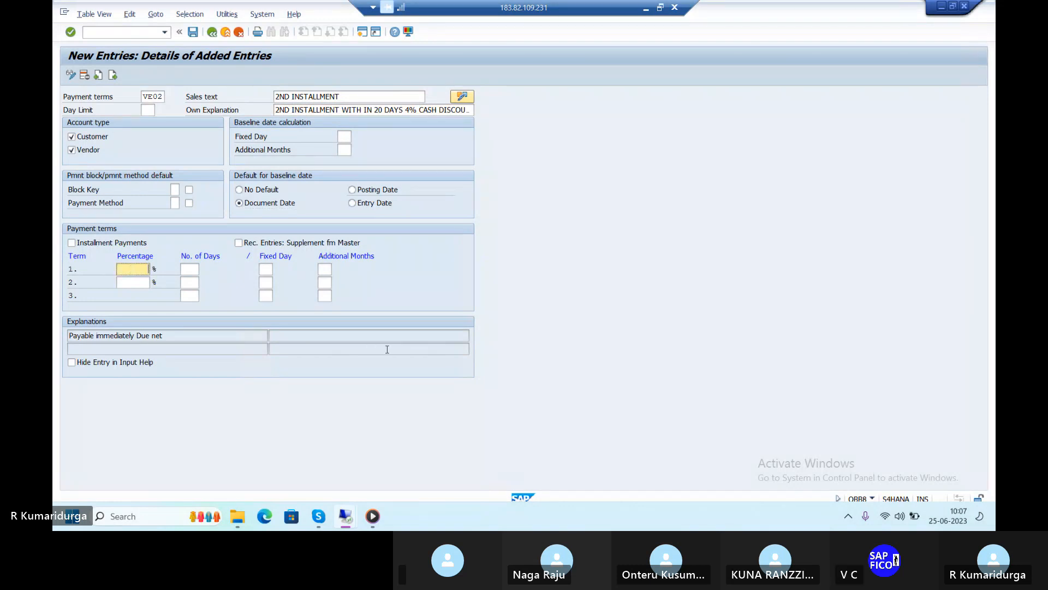
{"action": "type", "text": "4"}
{"action": "key", "text": "Tab"}
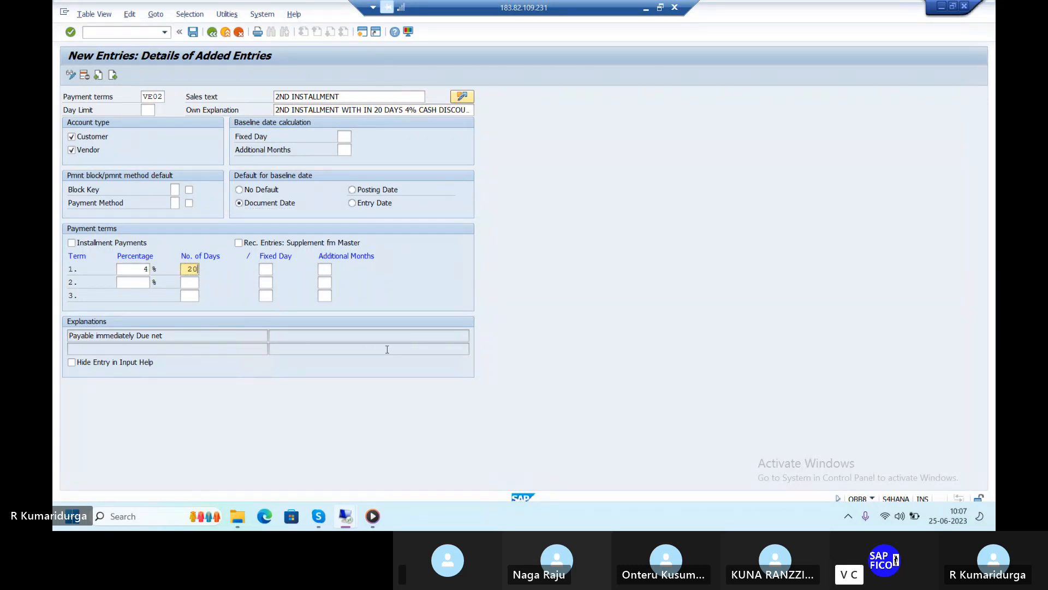
{"action": "type", "text": "20"}
{"action": "key", "text": "Return"}
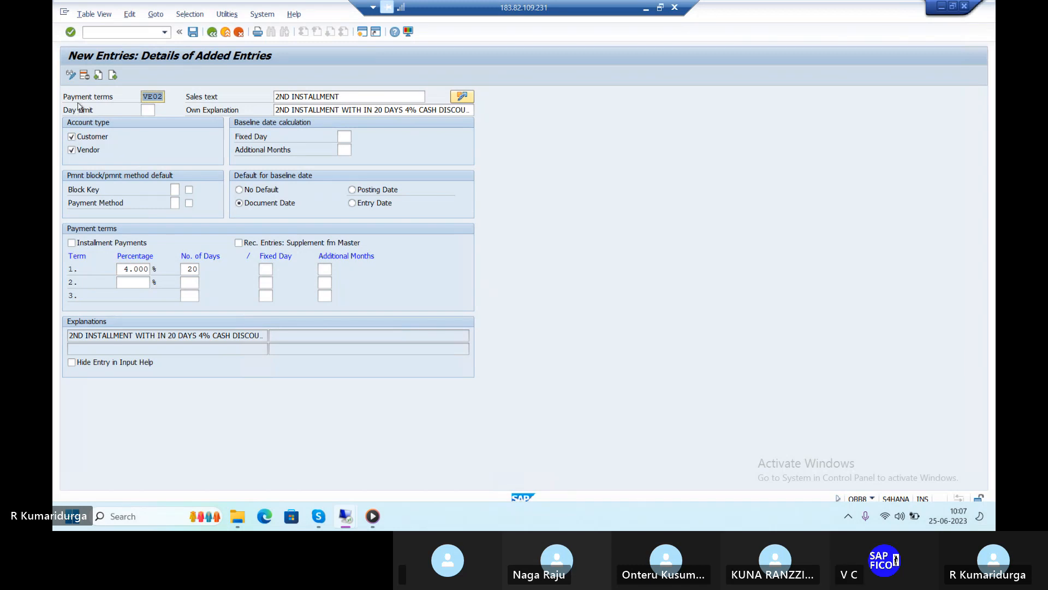
Save payment terms VE02 and return to the terms of payment overview
{"action": "left_click", "coordinate": [193, 32]}
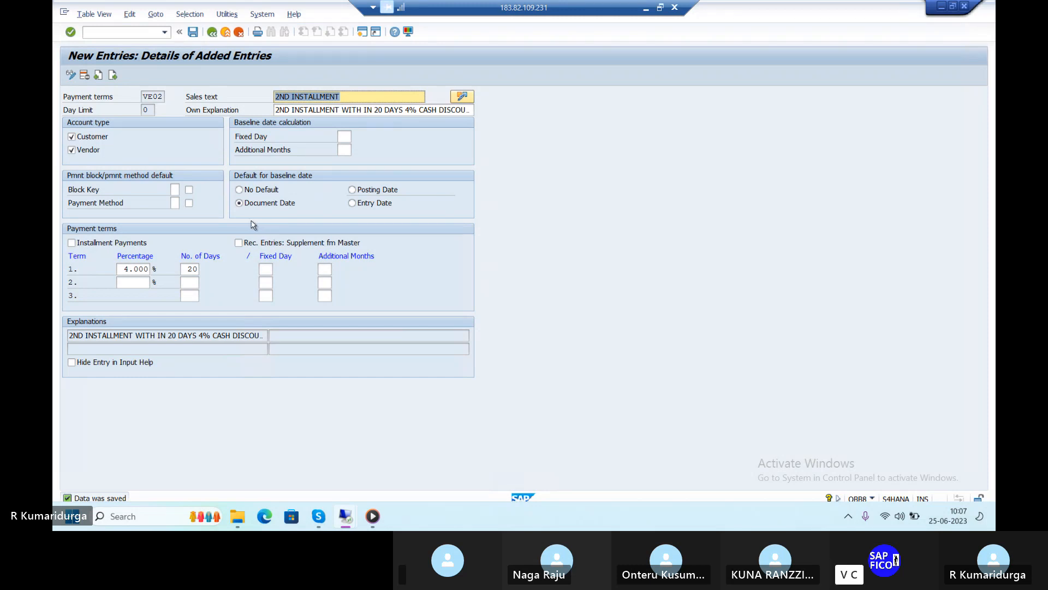
{"action": "left_click", "coordinate": [213, 32]}
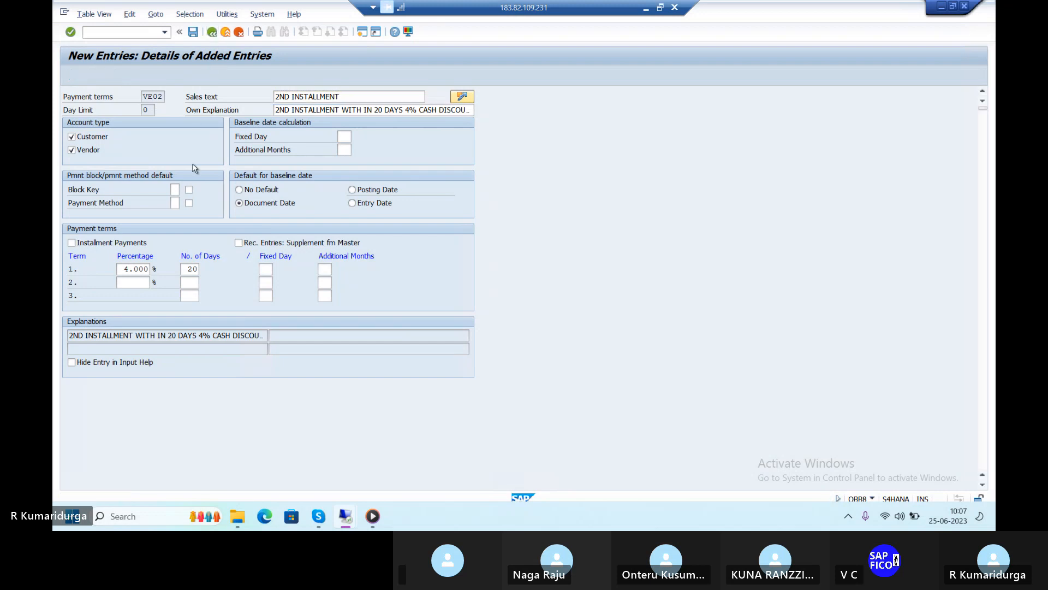
Check the installment payment configuration steps on the slide in Media Player, and return to the remote SAP session
{"action": "mouse_move", "coordinate": [380, 514]}
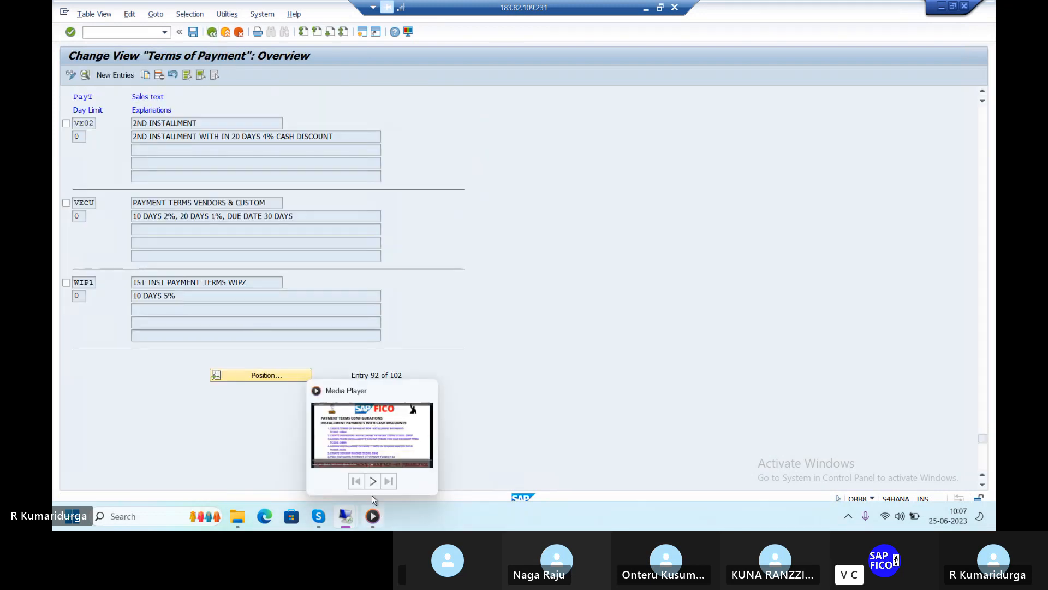
{"action": "left_click", "coordinate": [384, 418]}
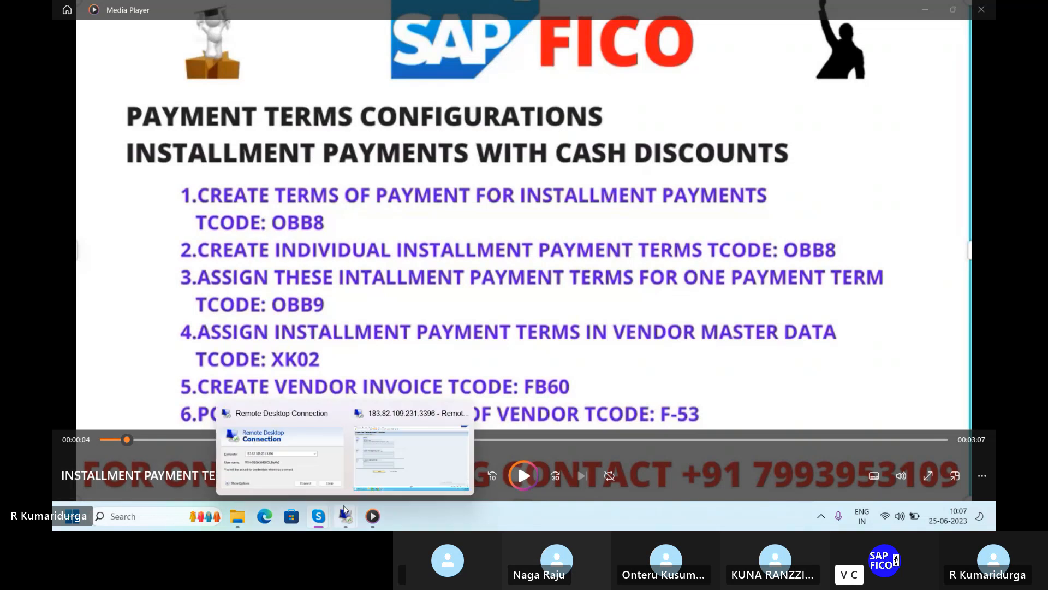
{"action": "mouse_move", "coordinate": [346, 516]}
{"action": "left_click", "coordinate": [412, 458]}
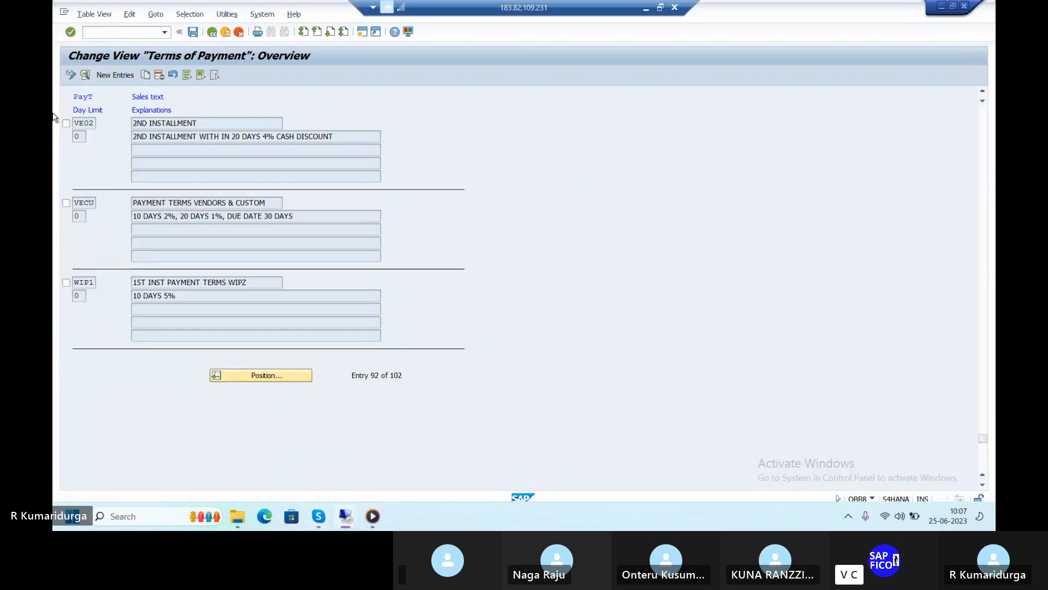
Open transaction OBB9 and position the holdback/retainage payment terms list at PTVE
{"action": "left_click", "coordinate": [122, 33]}
{"action": "type", "text": "/NOBB9"}
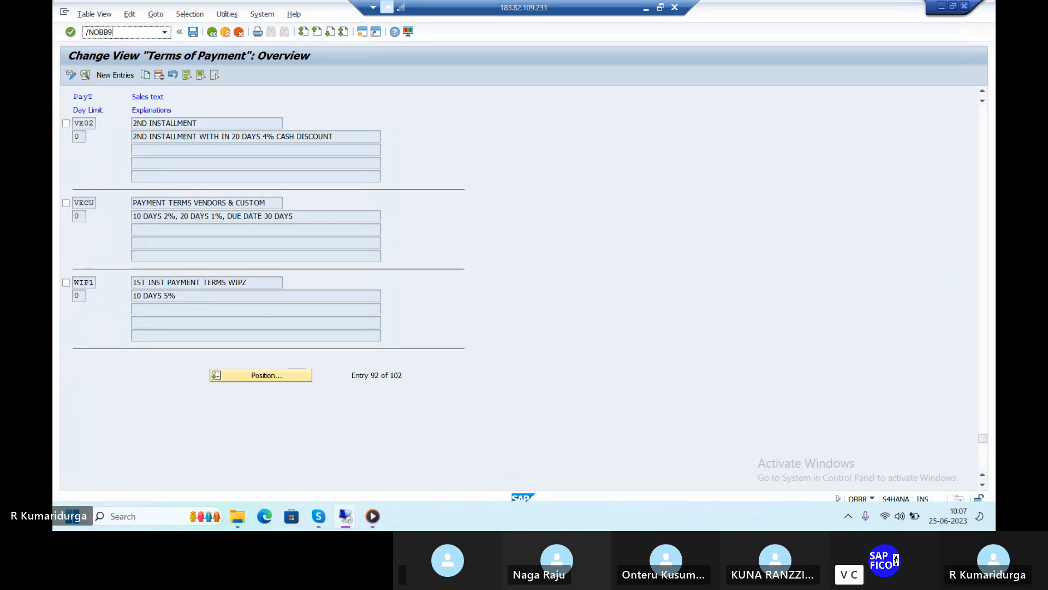
{"action": "key", "text": "Return"}
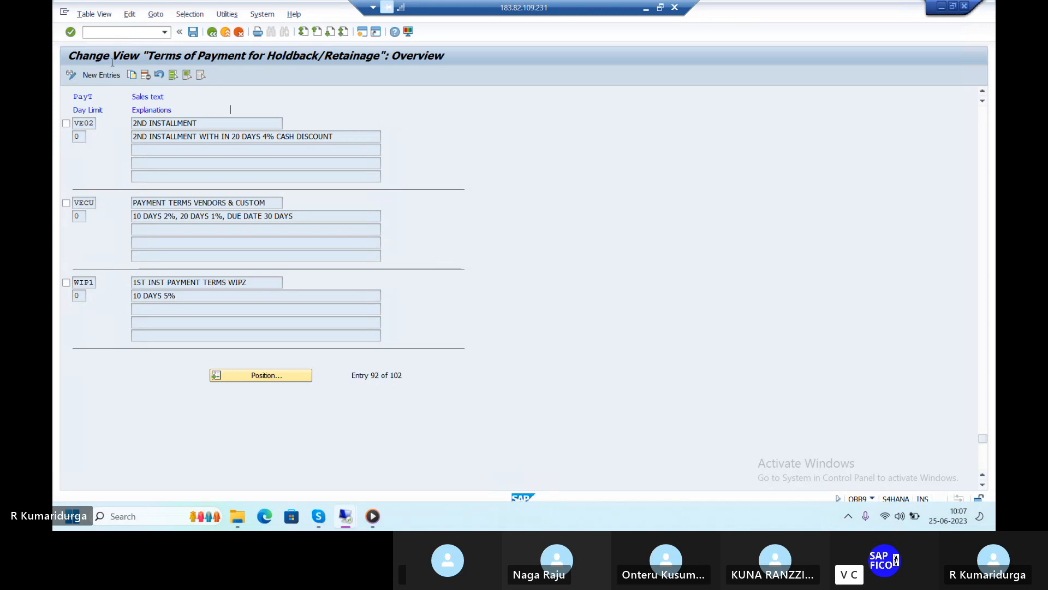
{"action": "left_click", "coordinate": [180, 362]}
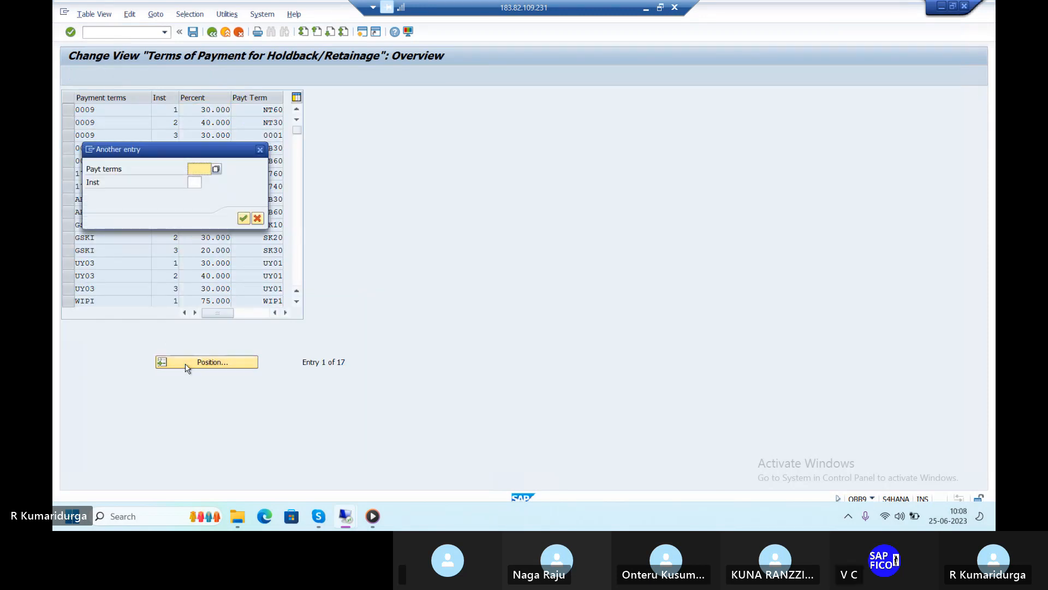
{"action": "type", "text": "PT"}
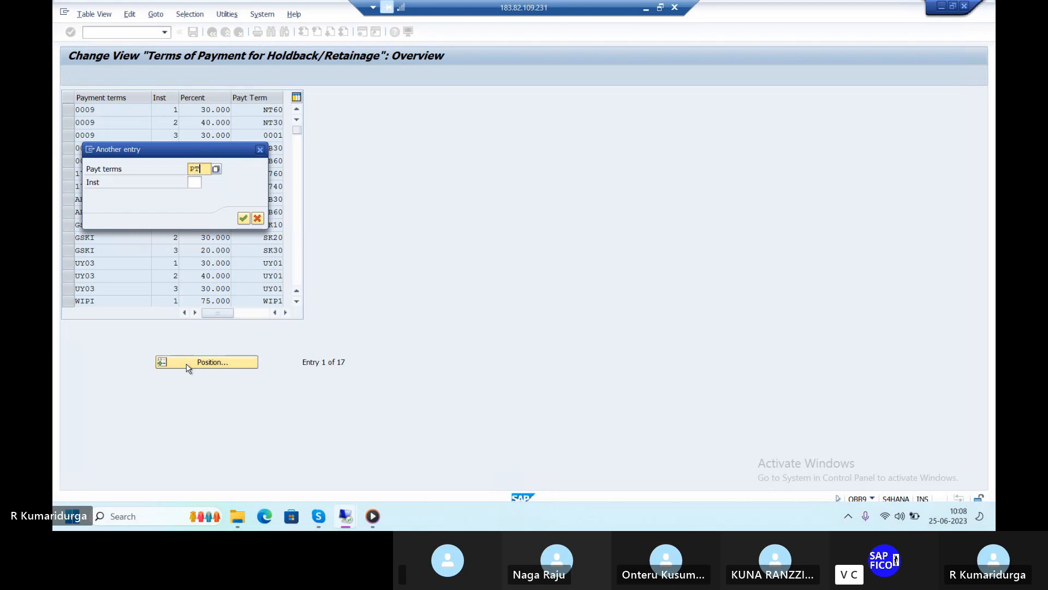
{"action": "type", "text": "VE"}
{"action": "key", "text": "Return"}
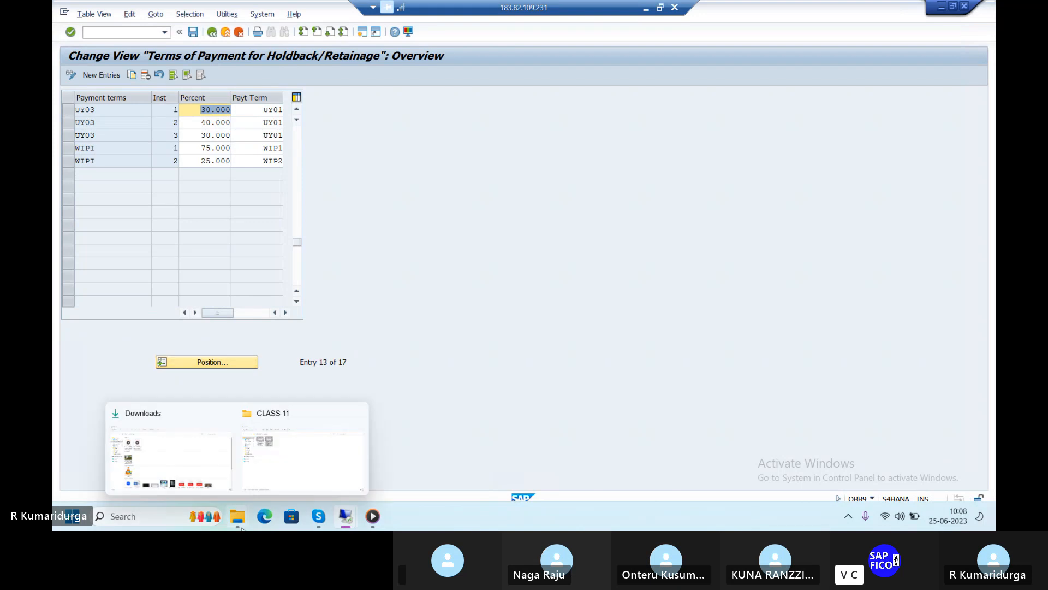
Start new entries and assign installment 1 of PTVE with 75 percent and payment term VE01
{"action": "left_click", "coordinate": [112, 77]}
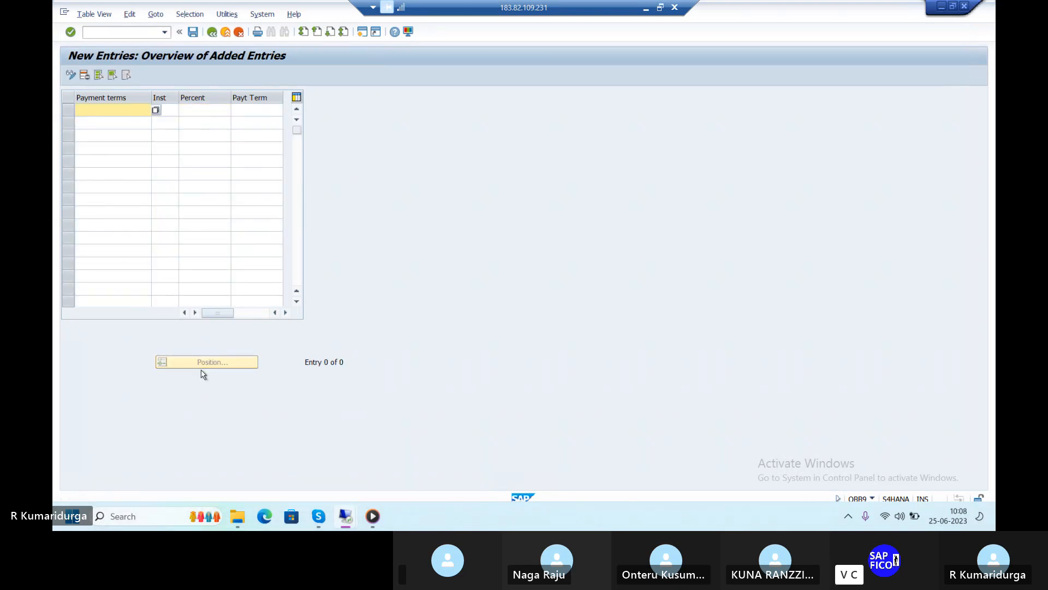
{"action": "type", "text": "PTVE"}
{"action": "key", "text": "Tab"}
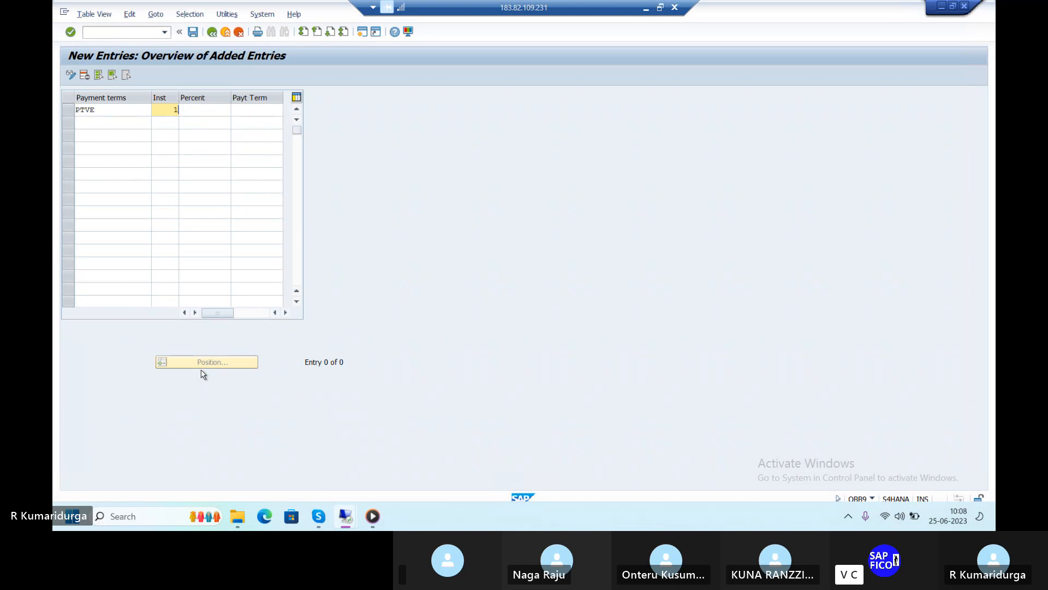
{"action": "key", "text": "Tab"}
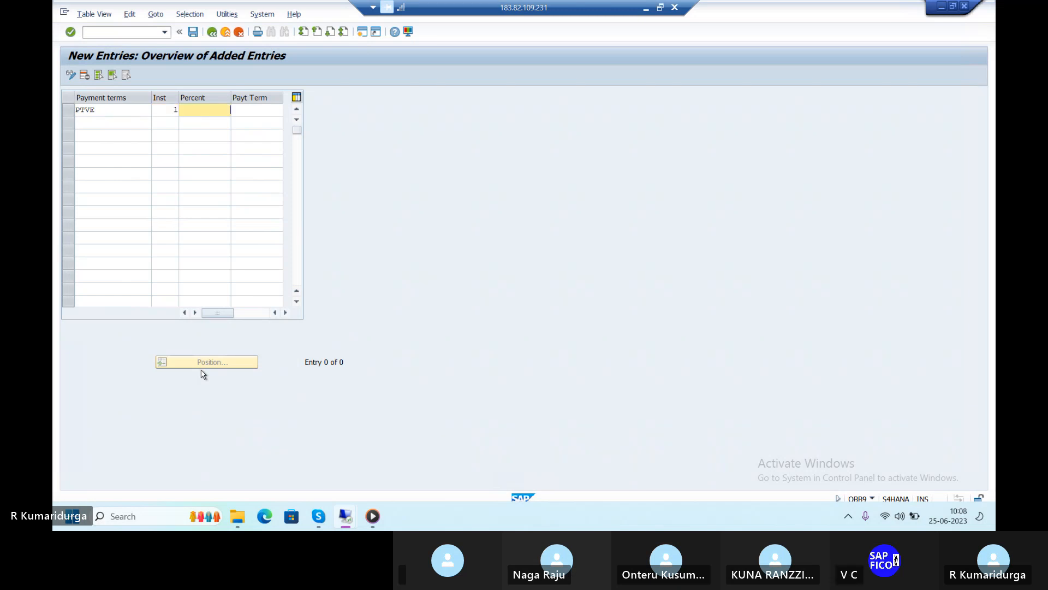
{"action": "type", "text": "75"}
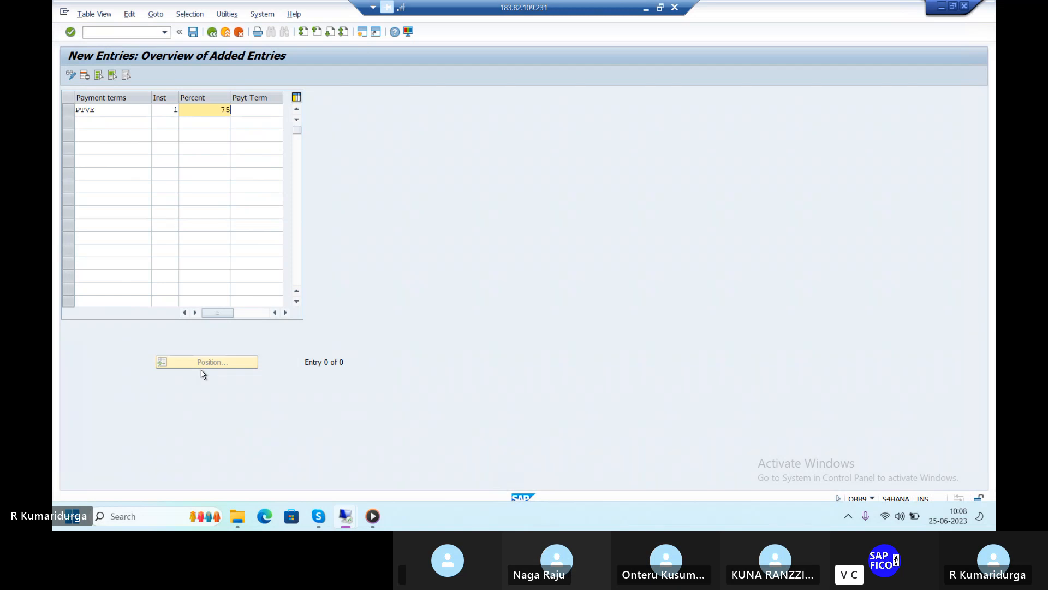
{"action": "key", "text": "Tab"}
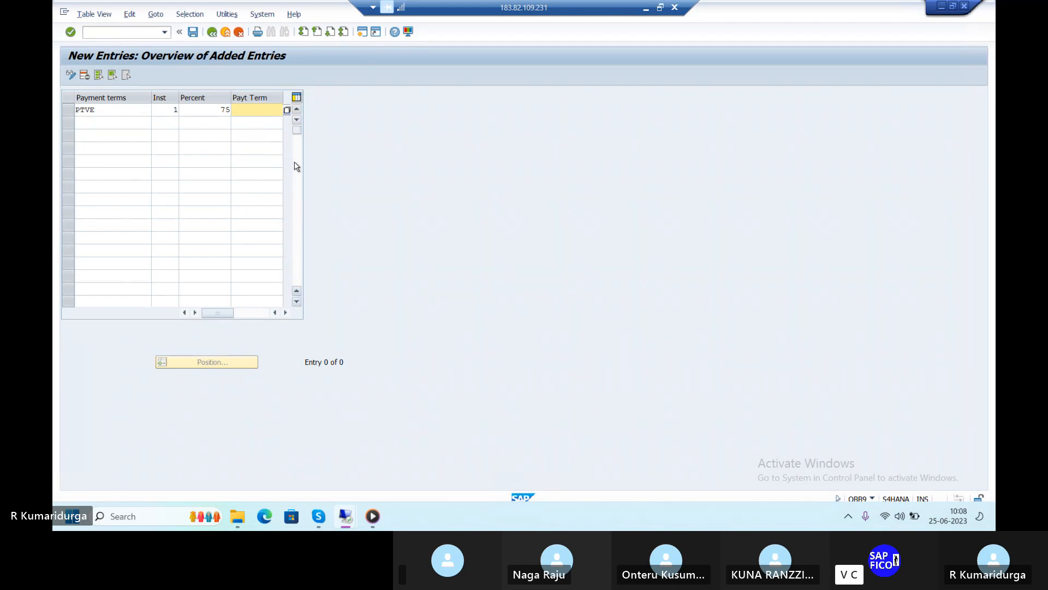
{"action": "type", "text": "01"}
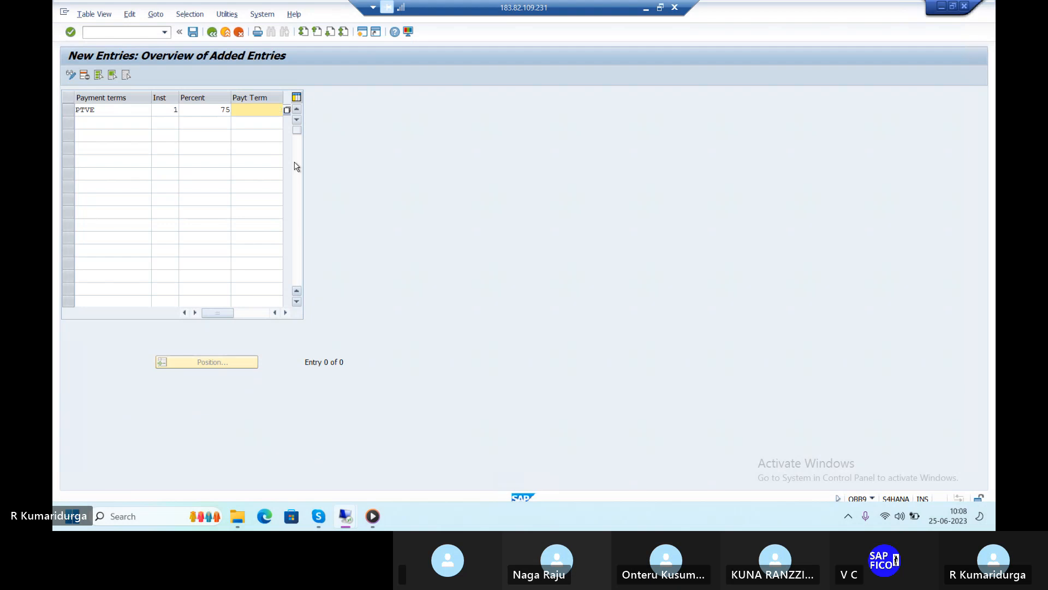
{"action": "type", "text": "E01"}
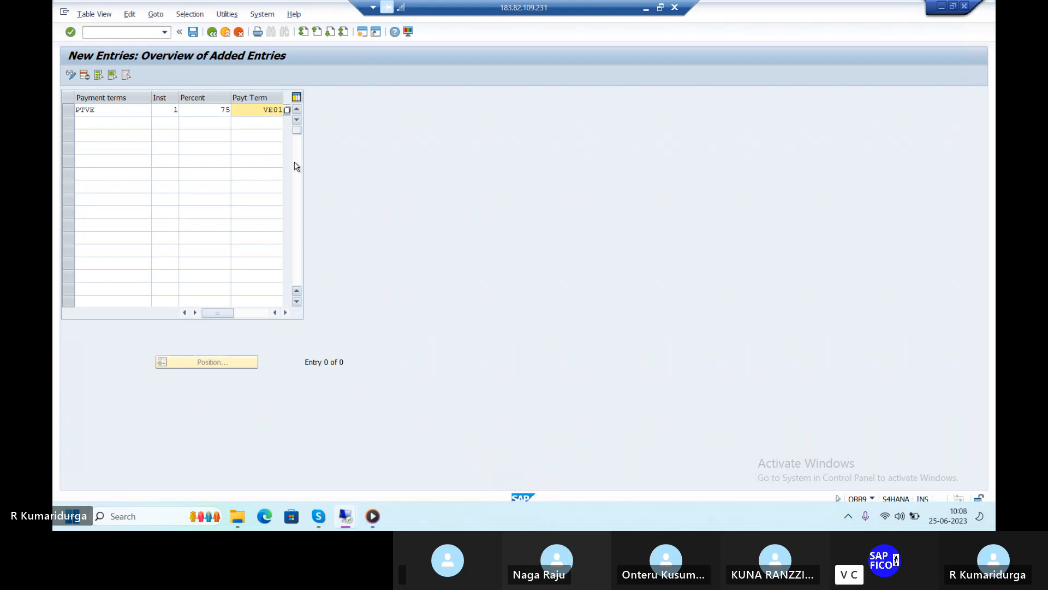
Add a second entry for PTVE with installment 2, 25 percent and payment term VE02
{"action": "left_click", "coordinate": [123, 122]}
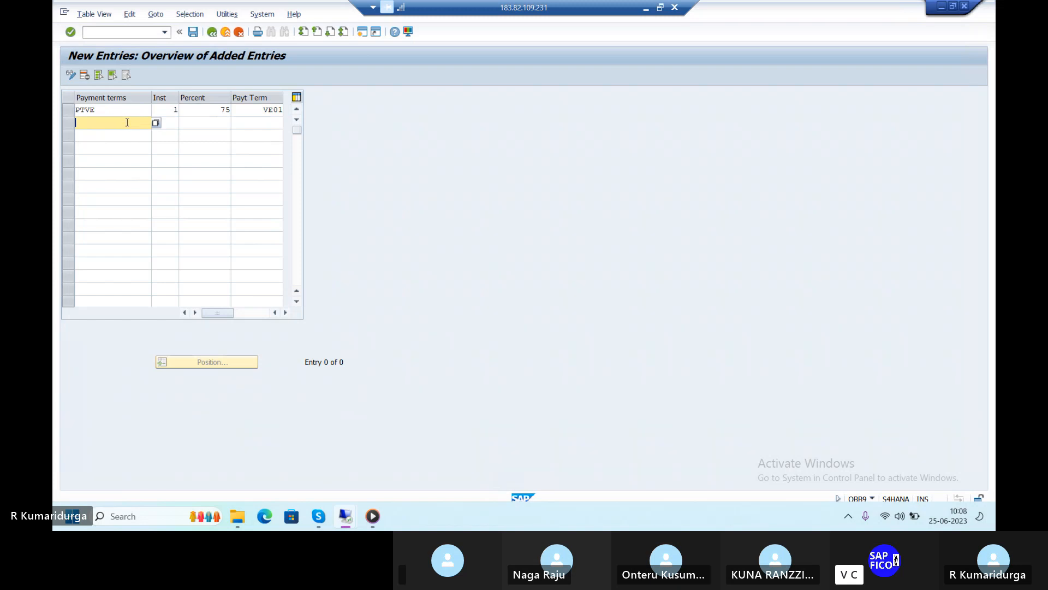
{"action": "type", "text": "PTVE"}
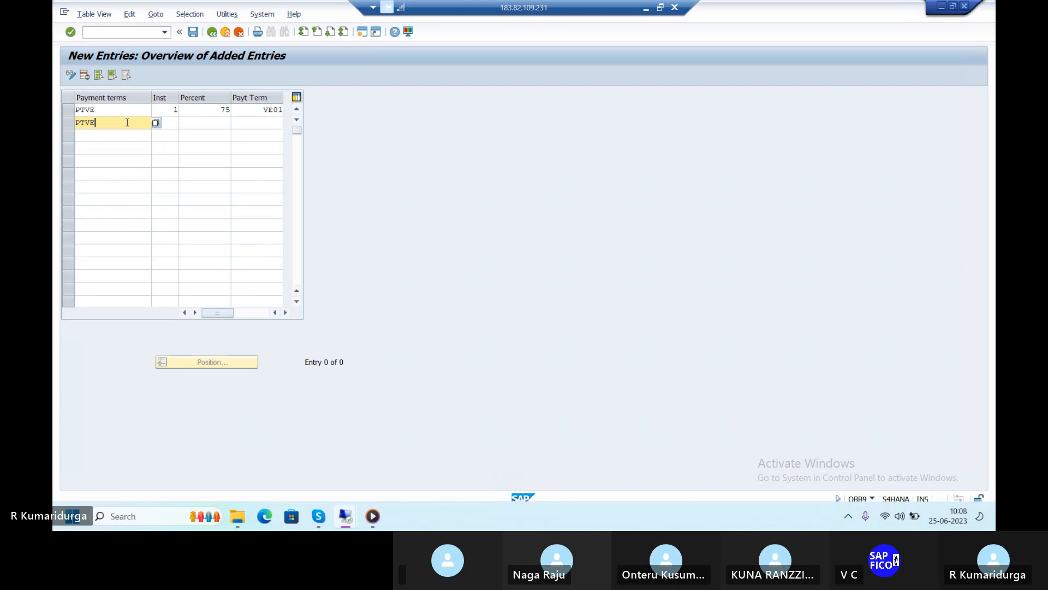
{"action": "key", "text": "Tab"}
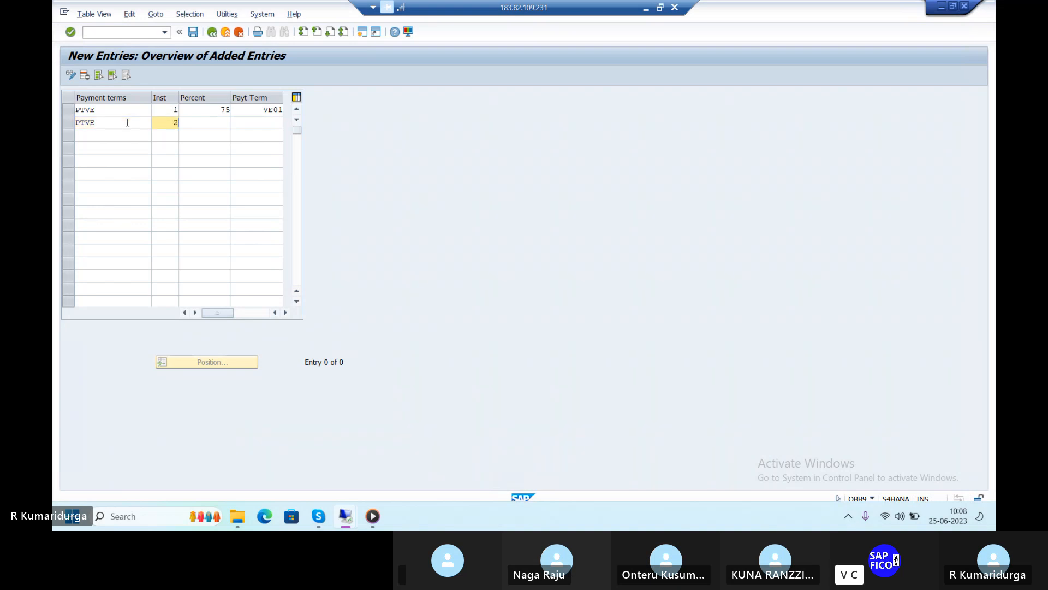
{"action": "key", "text": "Tab"}
{"action": "key", "text": "Tab"}
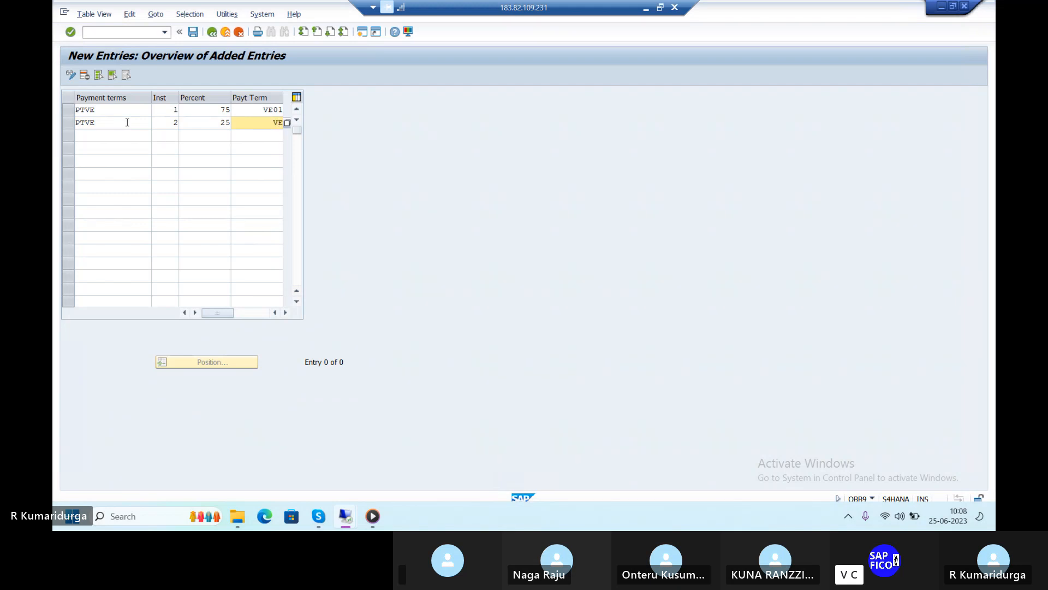
{"action": "type", "text": "VE02"}
{"action": "key", "text": "Return"}
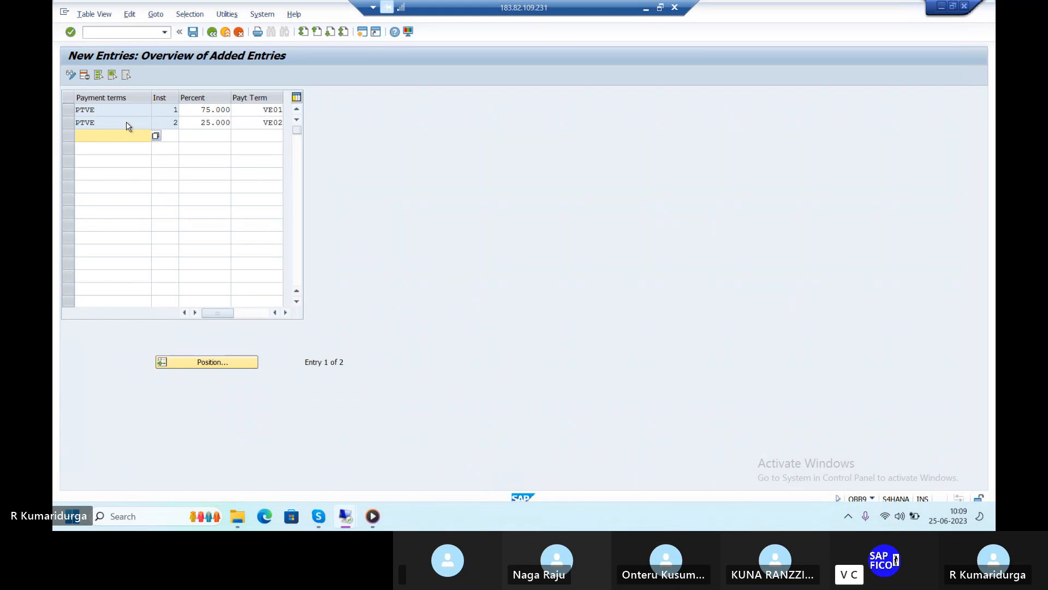
Save the PTVE installment entries under the proposed customizing request and return to SAP Easy Access
{"action": "left_click", "coordinate": [196, 35]}
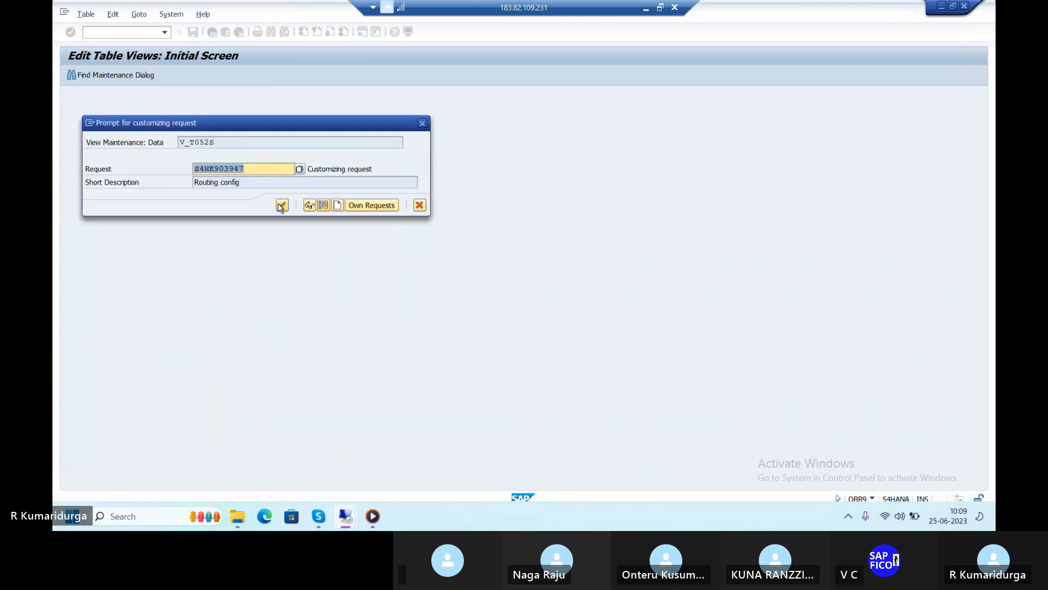
{"action": "key", "text": "Return"}
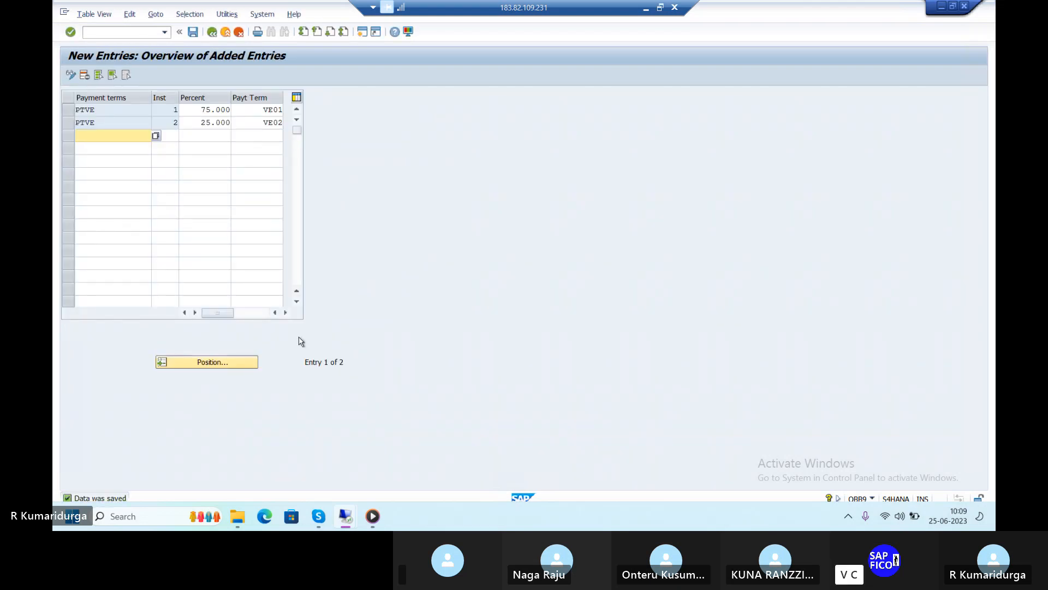
{"action": "left_click", "coordinate": [123, 33]}
{"action": "type", "text": "/"}
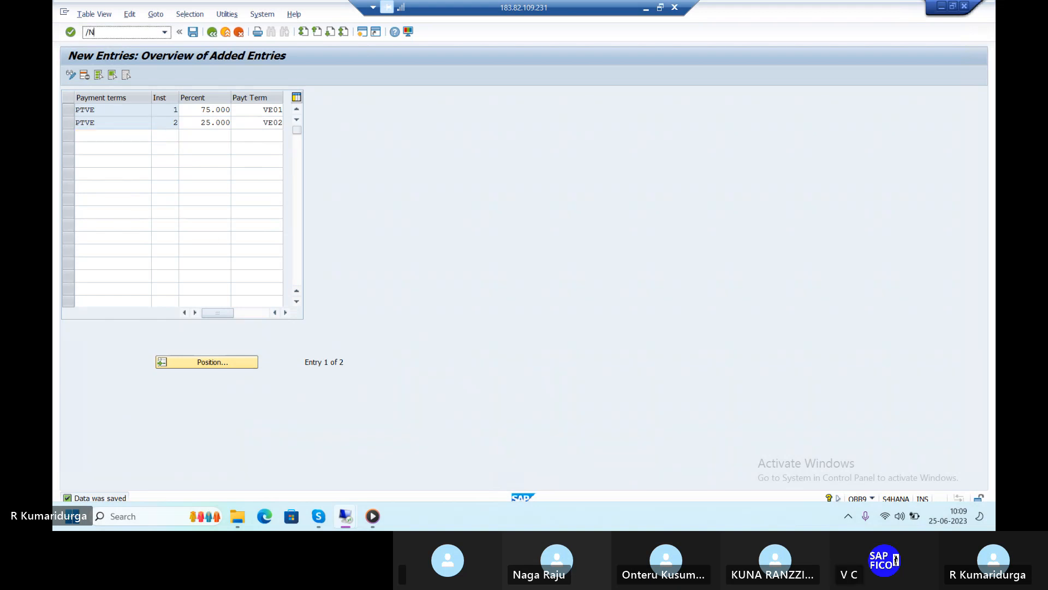
{"action": "type", "text": "N"}
{"action": "key", "text": "Return"}
Check the next configuration step on the slide in Media Player, and open transaction XK02 in the remote SAP session
{"action": "mouse_move", "coordinate": [382, 525]}
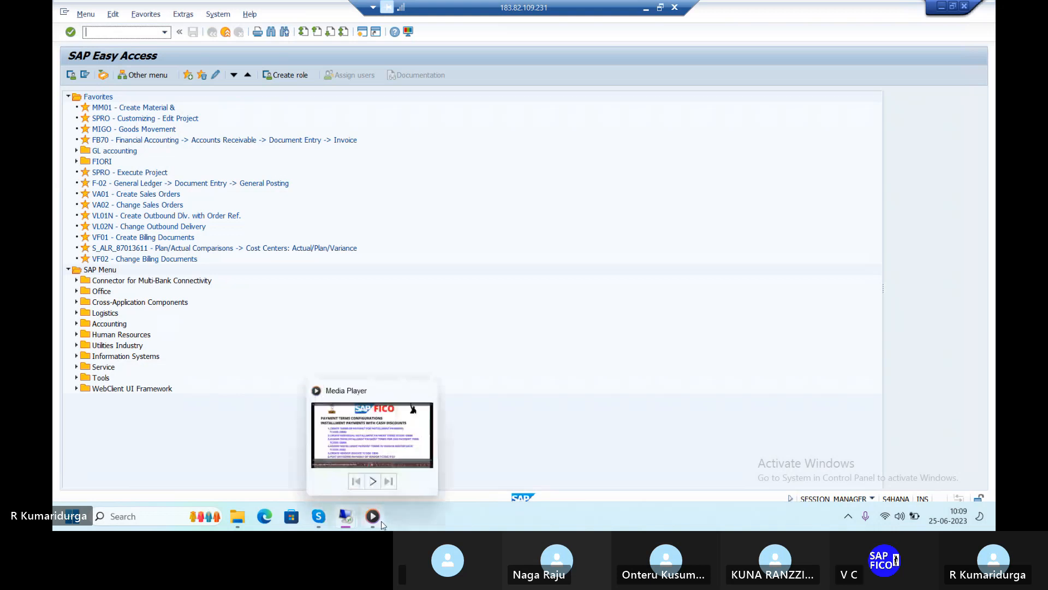
{"action": "left_click", "coordinate": [365, 449]}
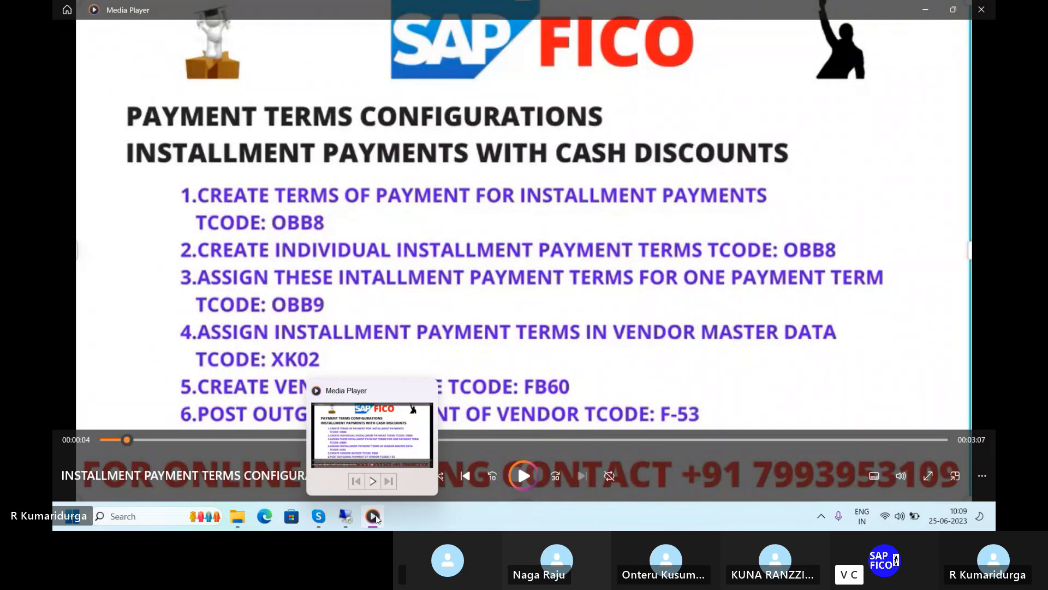
{"action": "mouse_move", "coordinate": [347, 519]}
{"action": "left_click", "coordinate": [412, 459]}
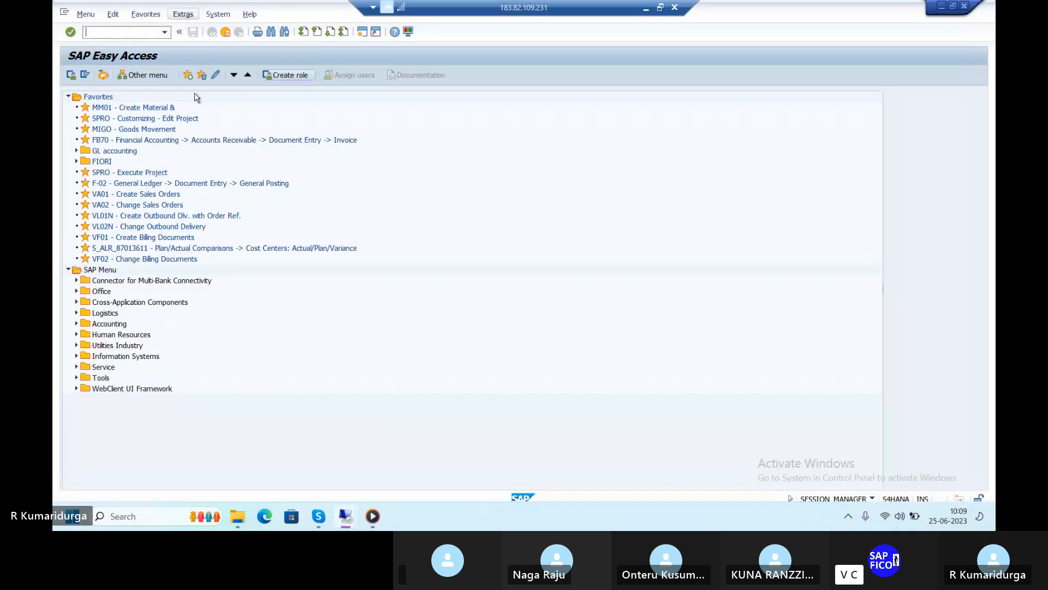
{"action": "type", "text": "/NXK02"}
{"action": "key", "text": "Return"}
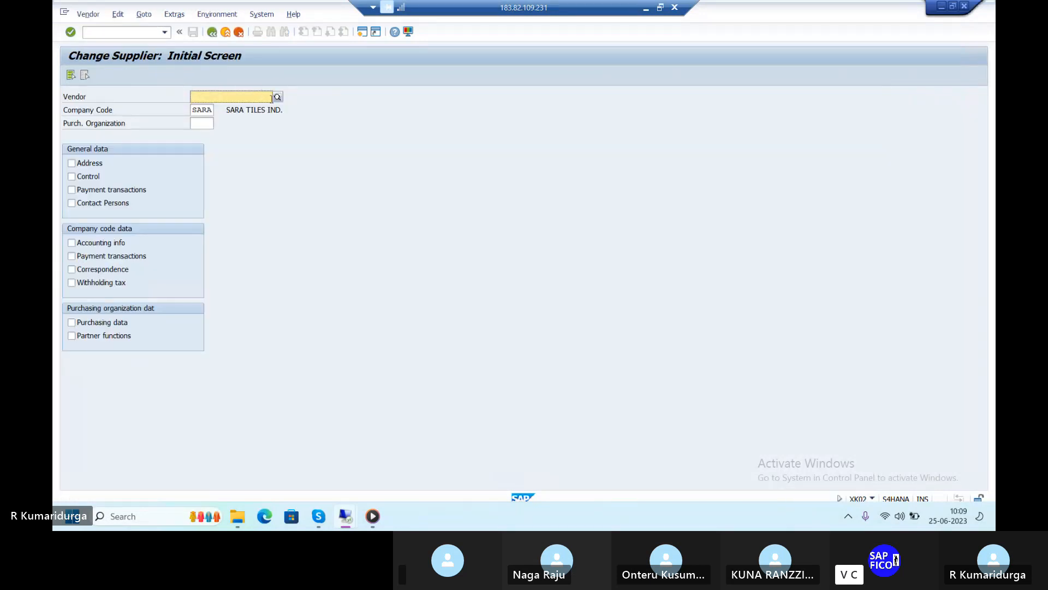
{"action": "left_click", "coordinate": [277, 97]}
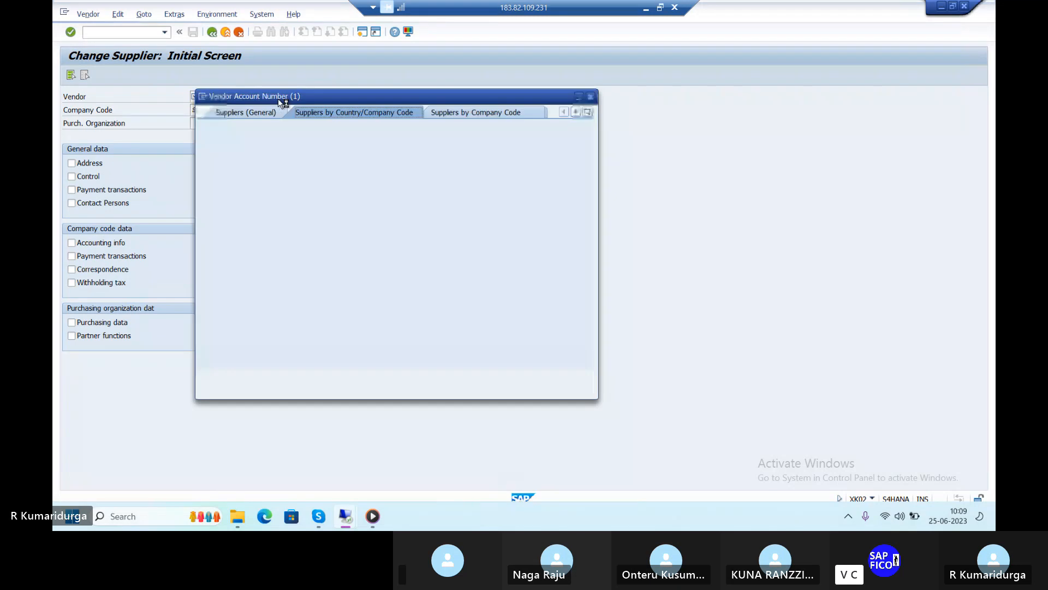
{"action": "key", "text": "Return"}
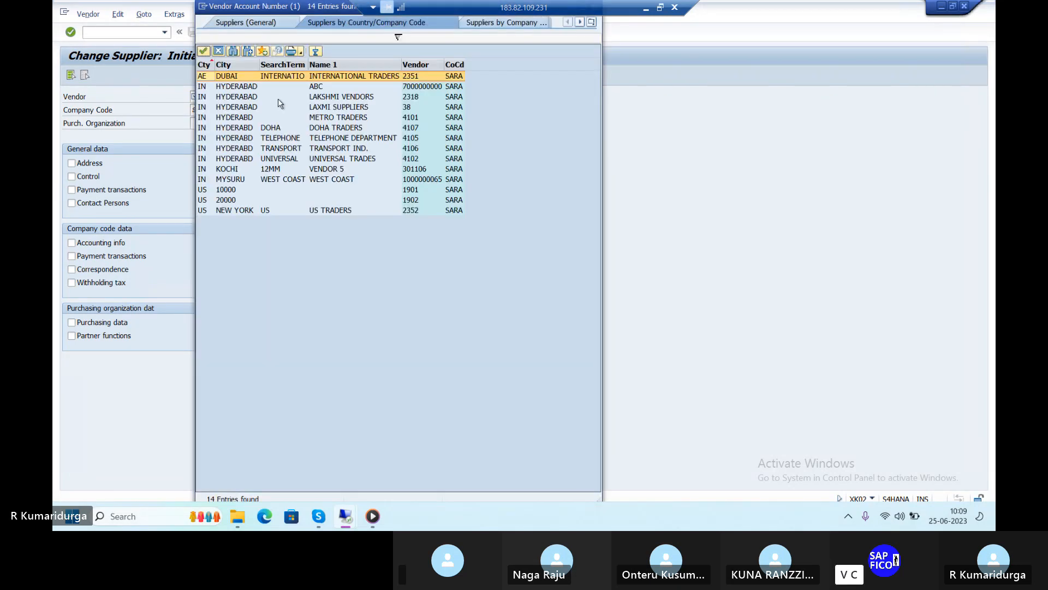
{"action": "key", "text": "Escape"}
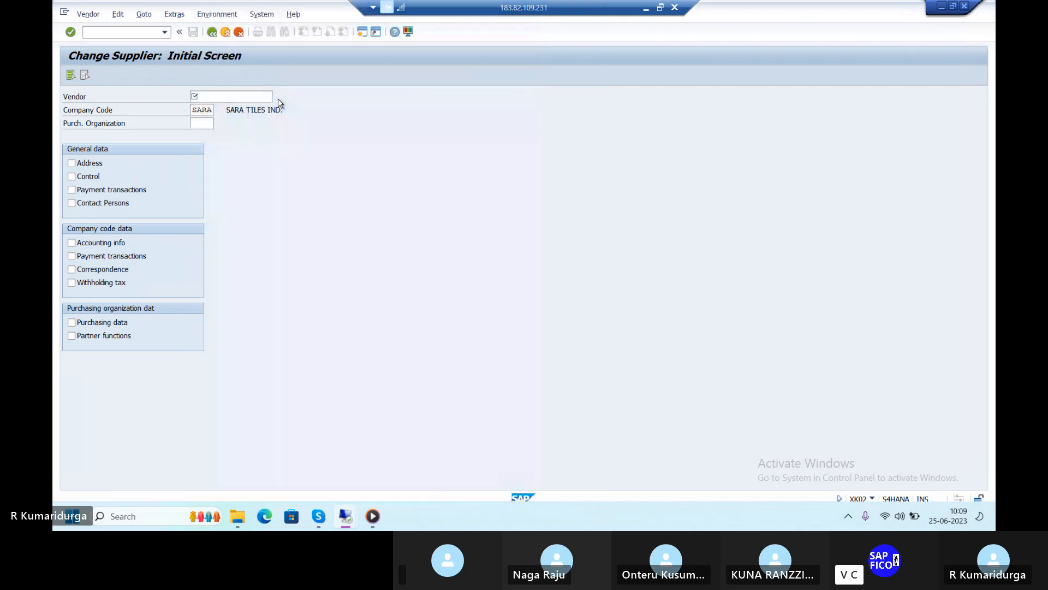
Set the company code to DUR1 for the supplier change
{"action": "left_click", "coordinate": [193, 110]}
{"action": "type", "text": "DUR1"}
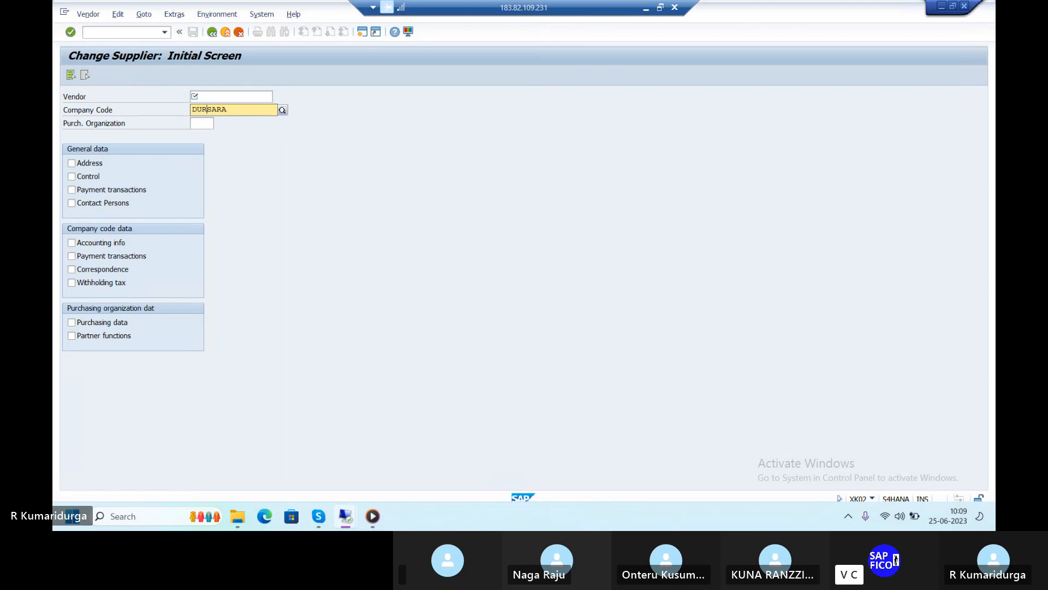
{"action": "key", "text": "Delete"}
{"action": "key", "text": "Delete"}
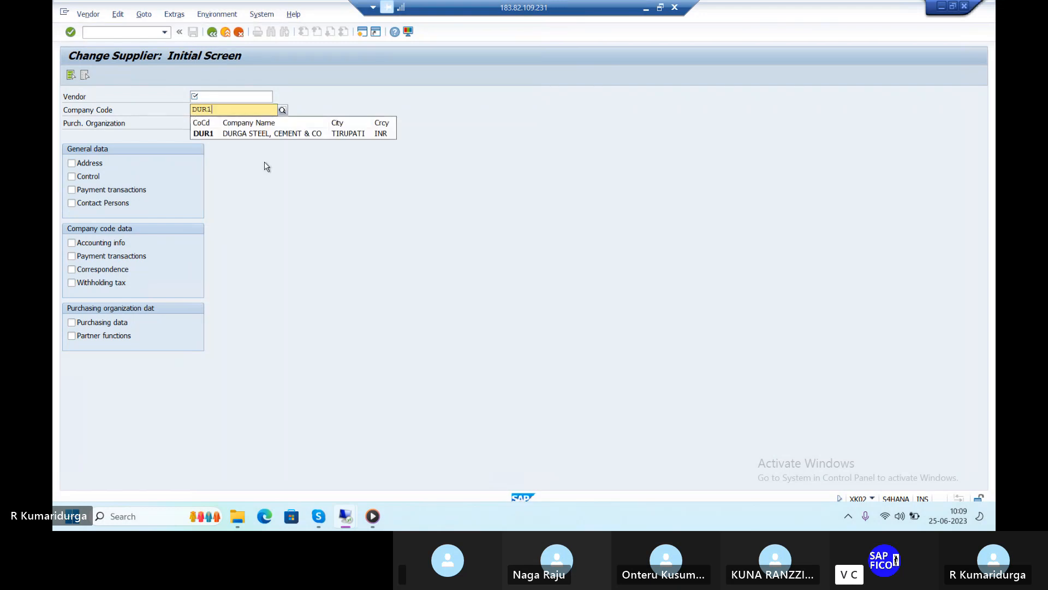
{"action": "left_click", "coordinate": [274, 135]}
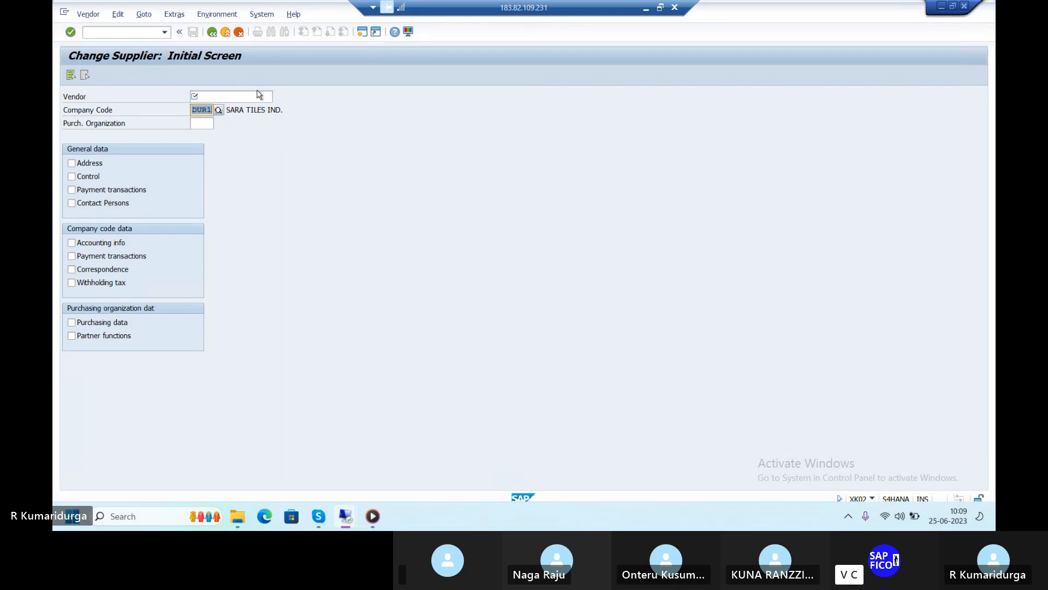
Choose BHARATHI CEMENTS & STEELS as the vendor and open its company code payment transactions data
{"action": "left_click", "coordinate": [259, 96]}
{"action": "key", "text": "F4"}
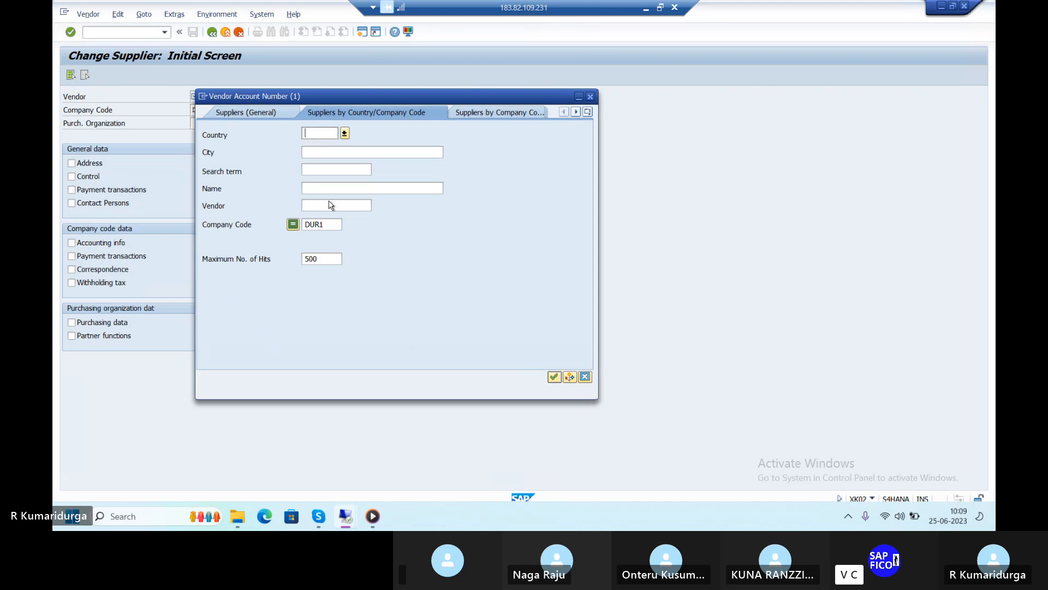
{"action": "key", "text": "Return"}
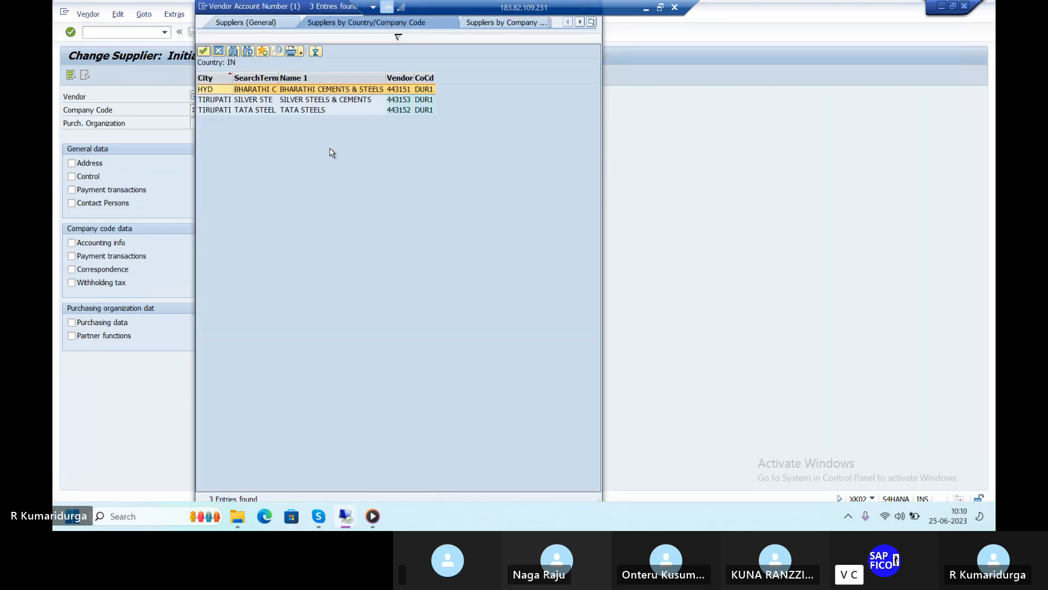
{"action": "key", "text": "Return"}
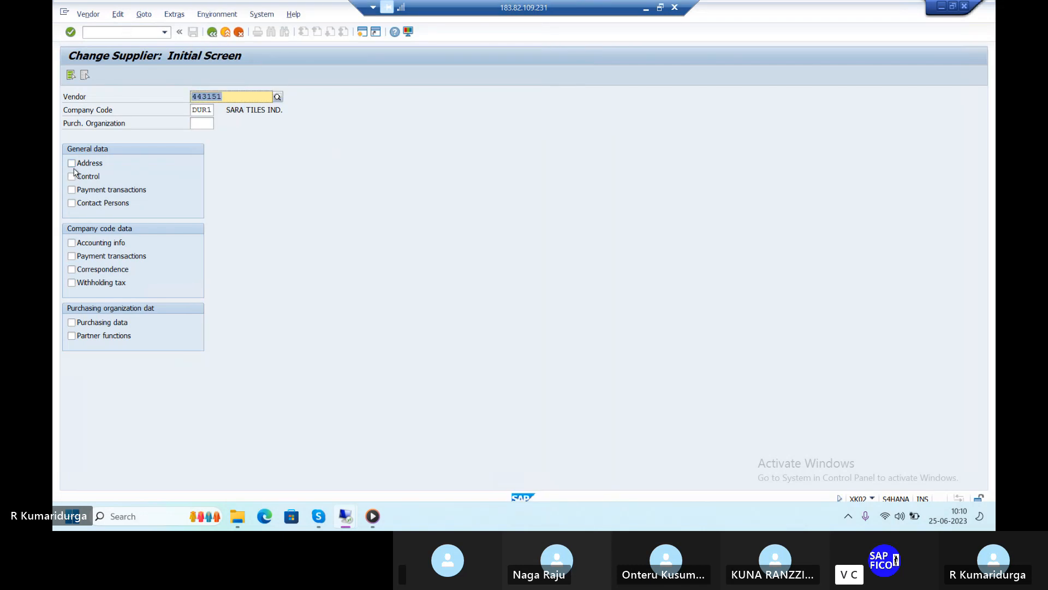
{"action": "left_click", "coordinate": [72, 256]}
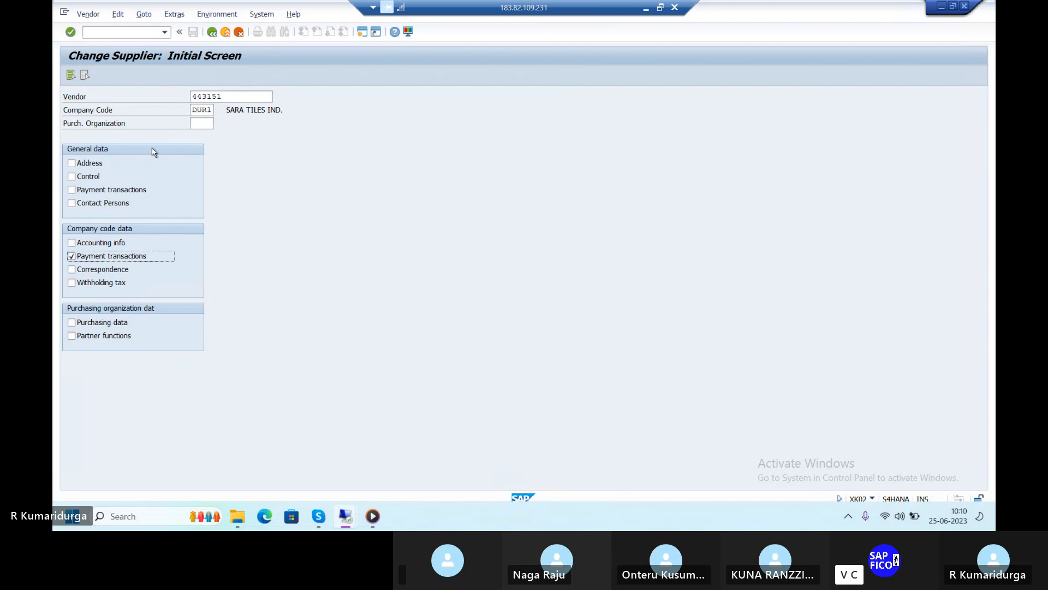
{"action": "key", "text": "Return"}
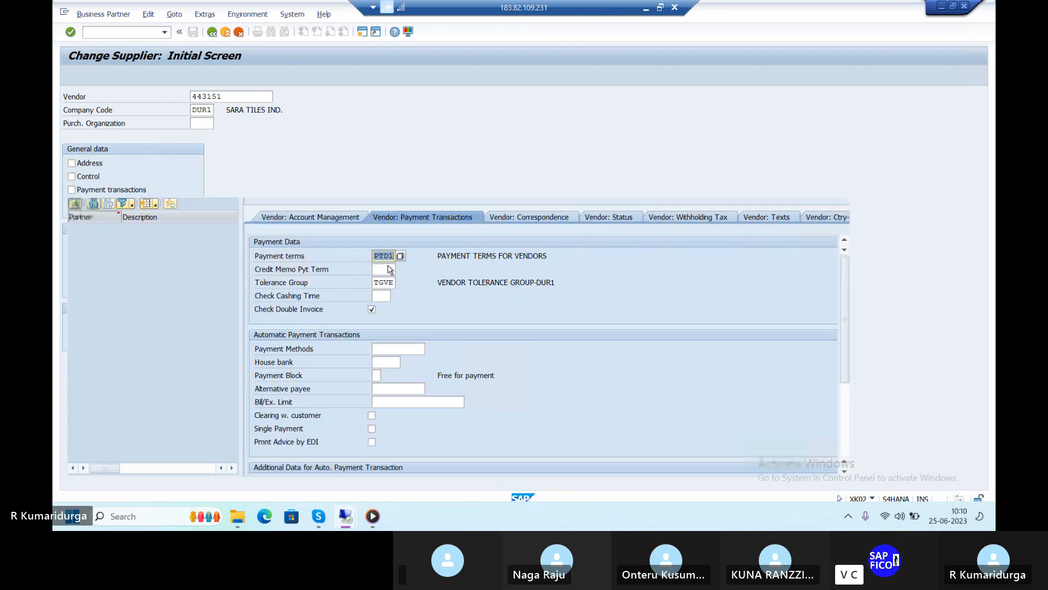
Set the vendor's company code payment terms to PTVE and save the supplier changes
{"action": "type", "text": "PTVE"}
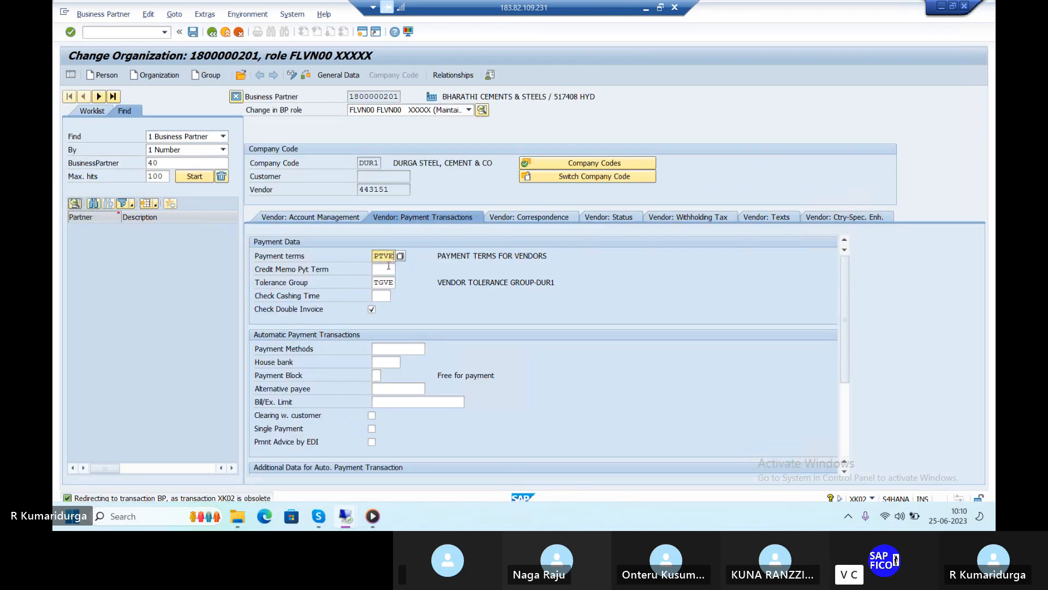
{"action": "key", "text": "Return"}
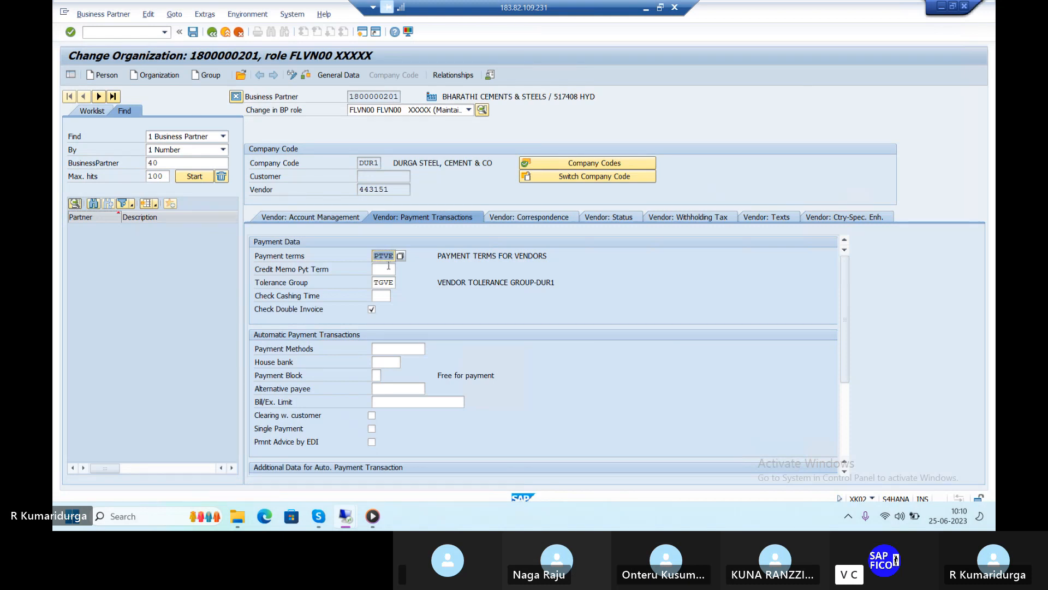
{"action": "left_click", "coordinate": [389, 268]}
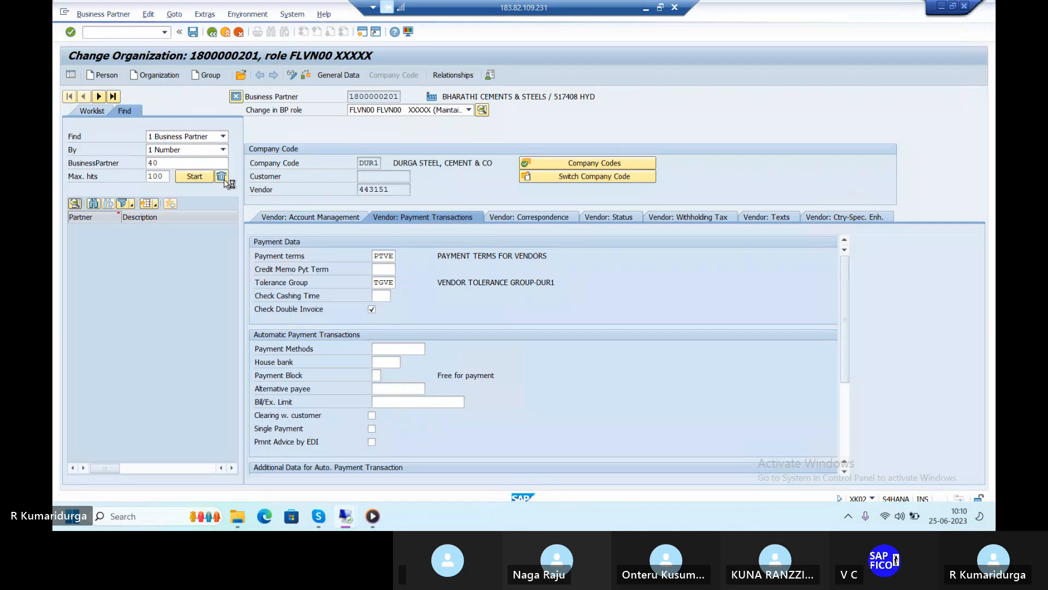
{"action": "key", "text": "ctrl+s"}
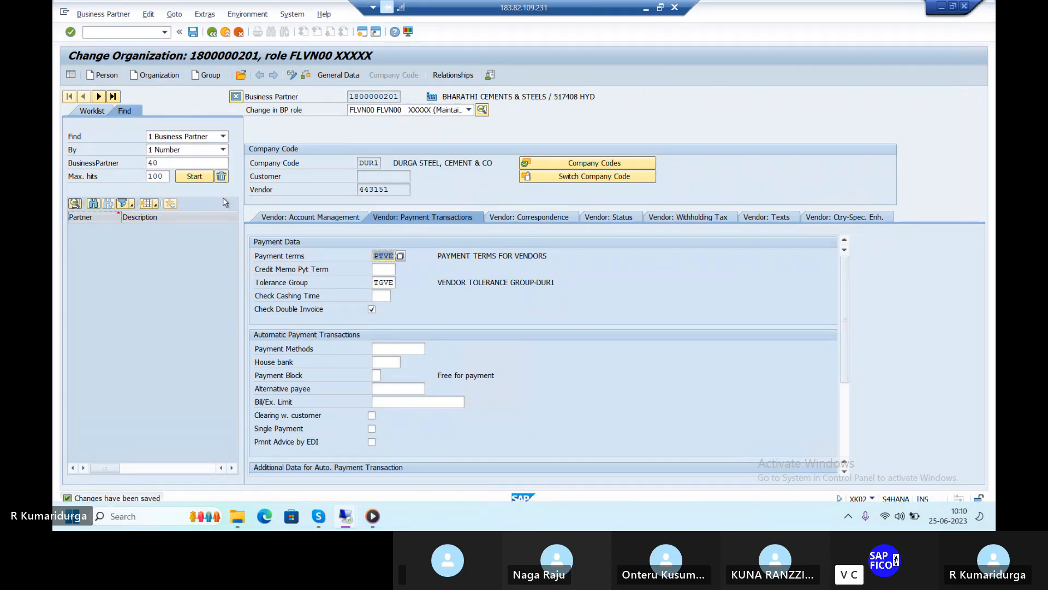
Leave the supplier record, open vendor invoice entry with transaction FB60, and set the company code to DUR1
{"action": "left_click", "coordinate": [121, 35]}
{"action": "type", "text": "/n"}
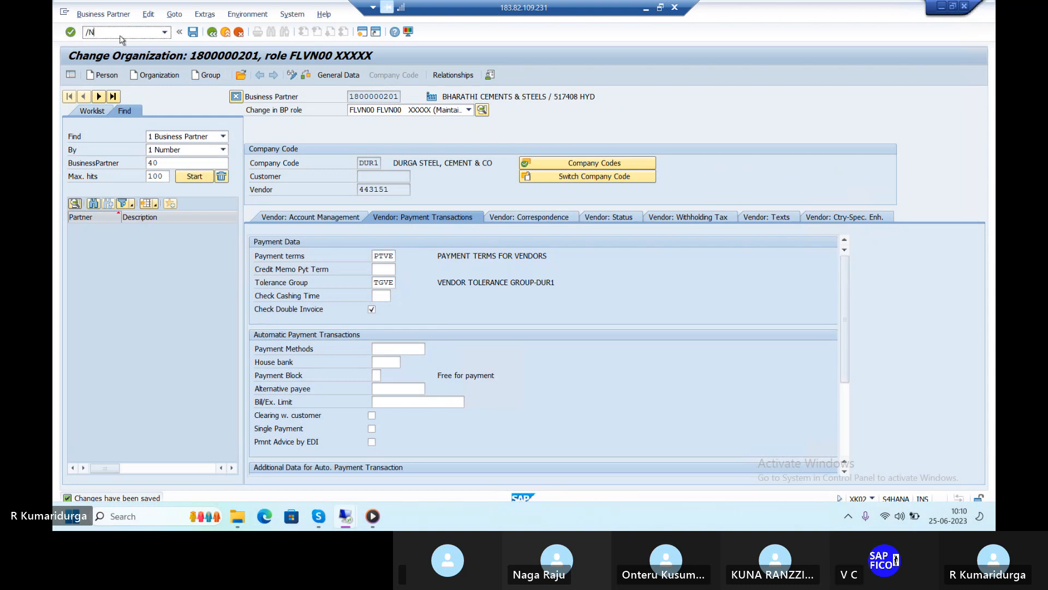
{"action": "key", "text": "Return"}
{"action": "type", "text": "FB60"}
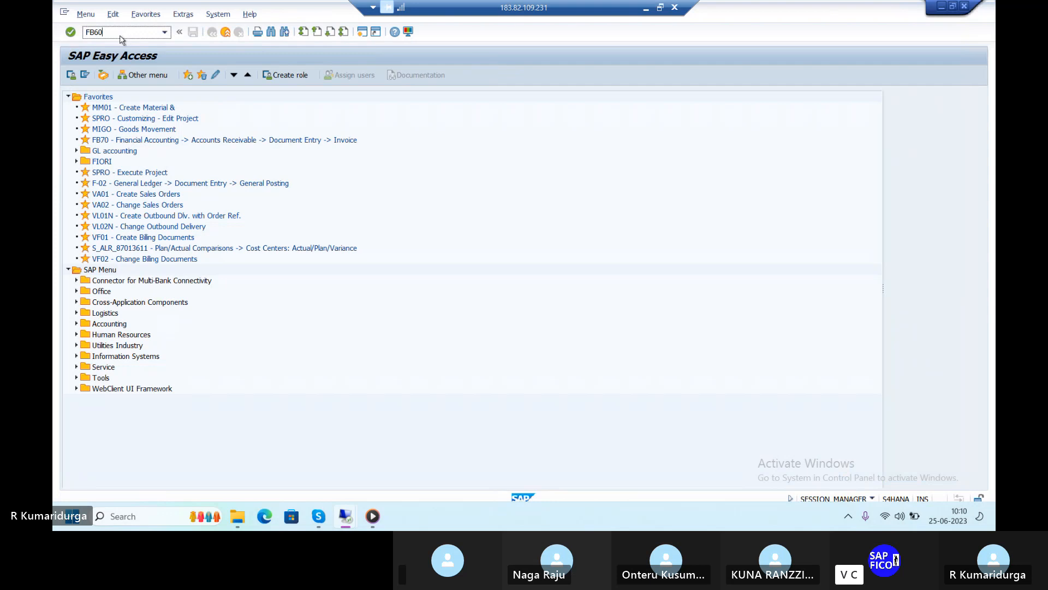
{"action": "key", "text": "Return"}
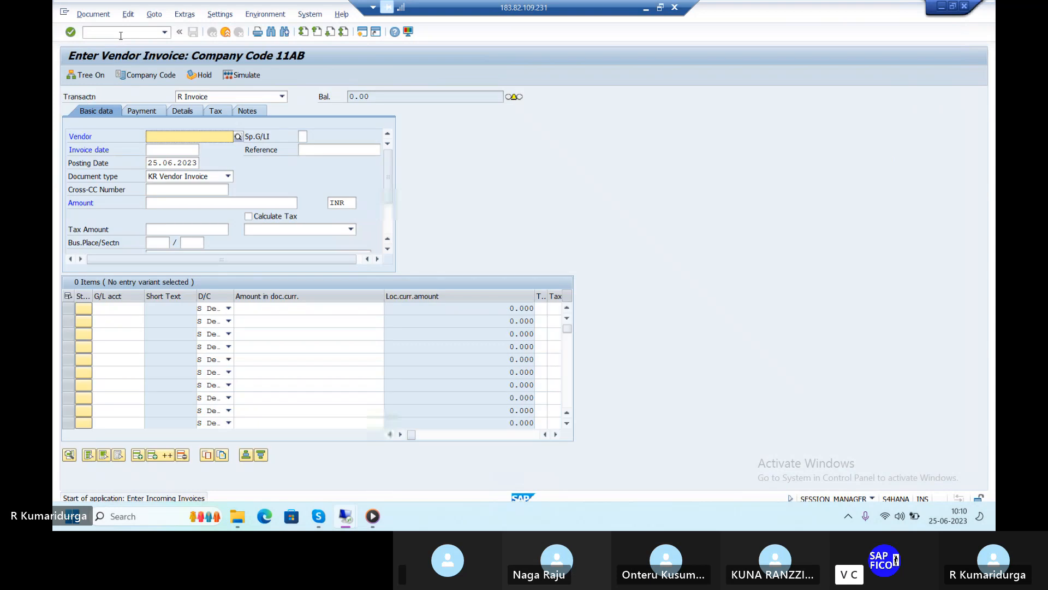
{"action": "left_click", "coordinate": [160, 77]}
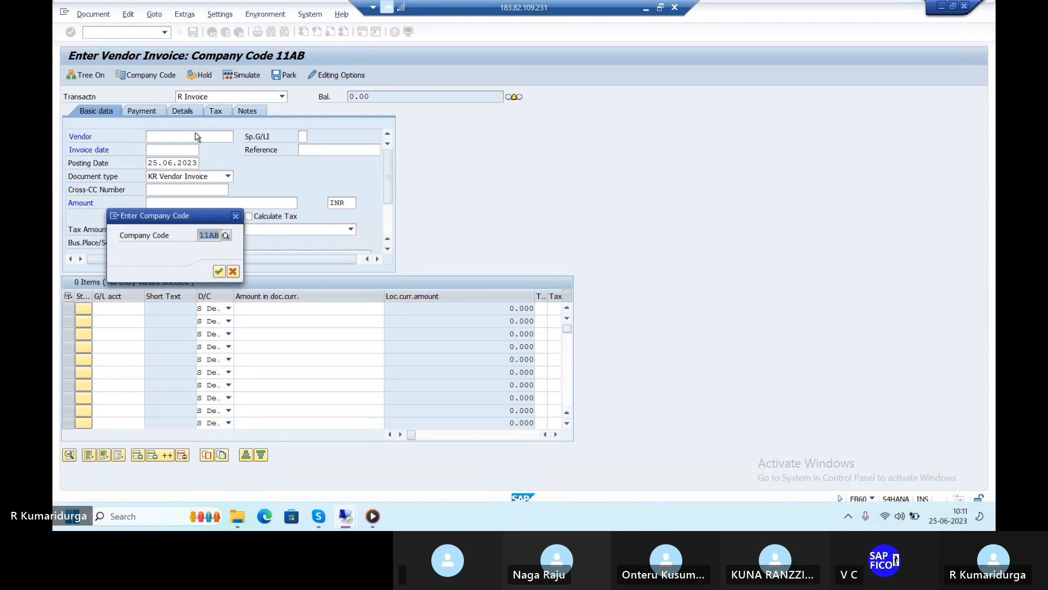
{"action": "type", "text": "DUR1"}
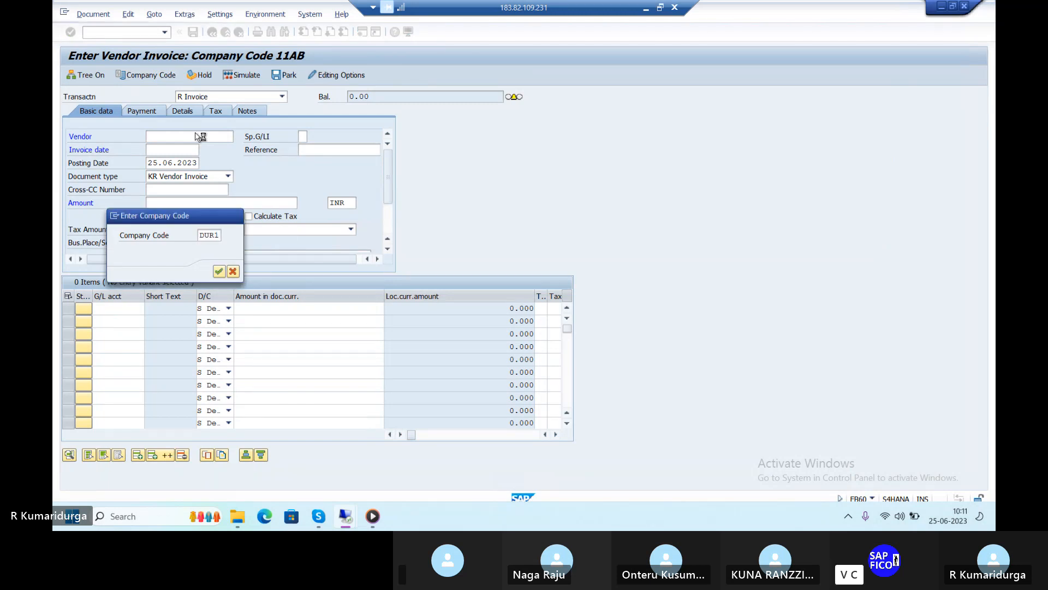
{"action": "left_click", "coordinate": [219, 271]}
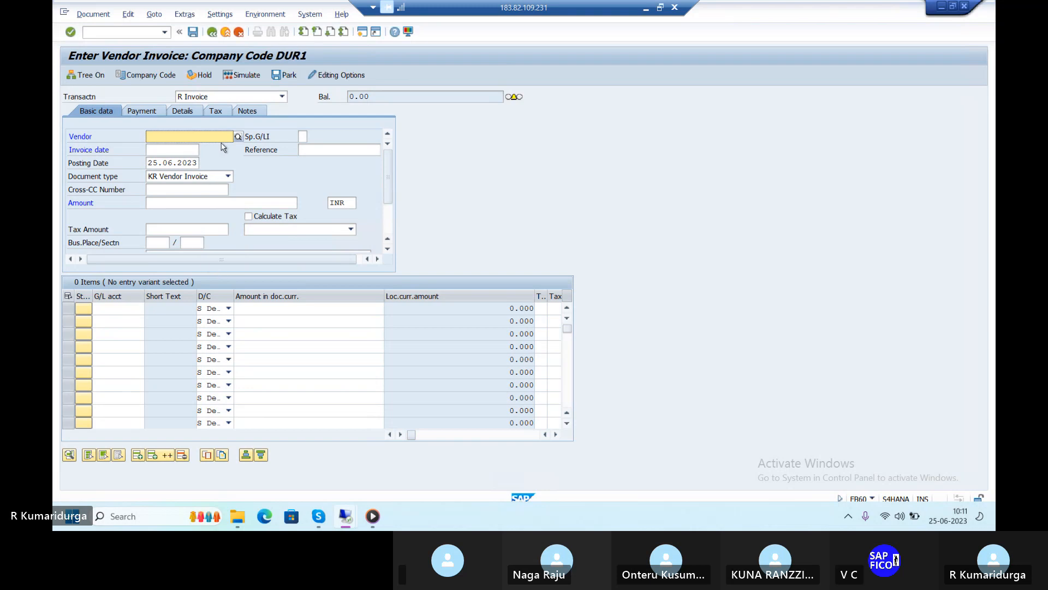
Try to enter an invoice for BHARATHI CEMENTS & STEELS dated 25.06.2023 for 200000 INR and look up a G/L account for its first item
{"action": "left_click", "coordinate": [238, 137]}
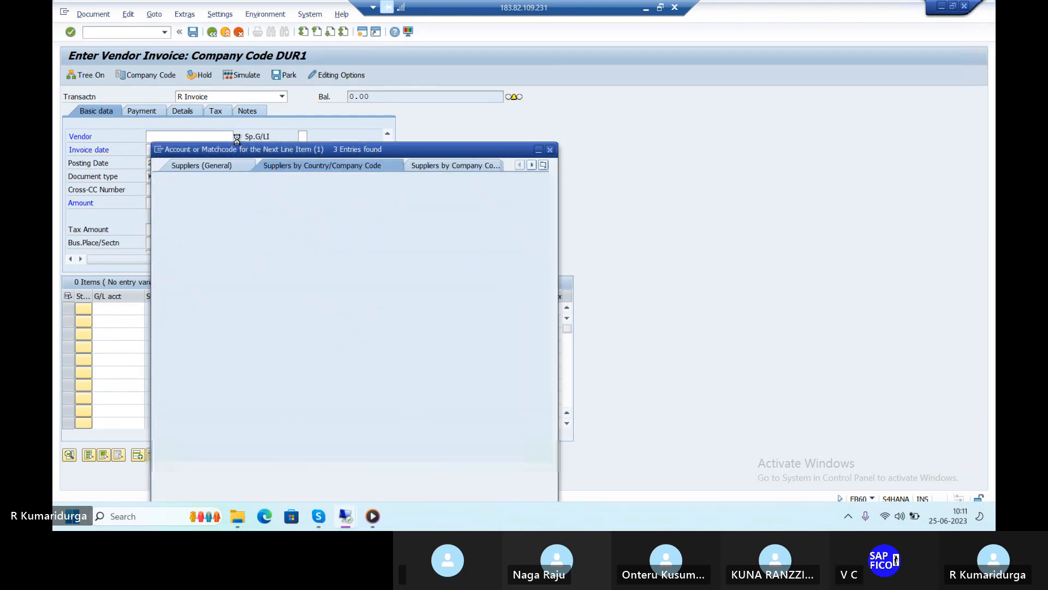
{"action": "key", "text": "Return"}
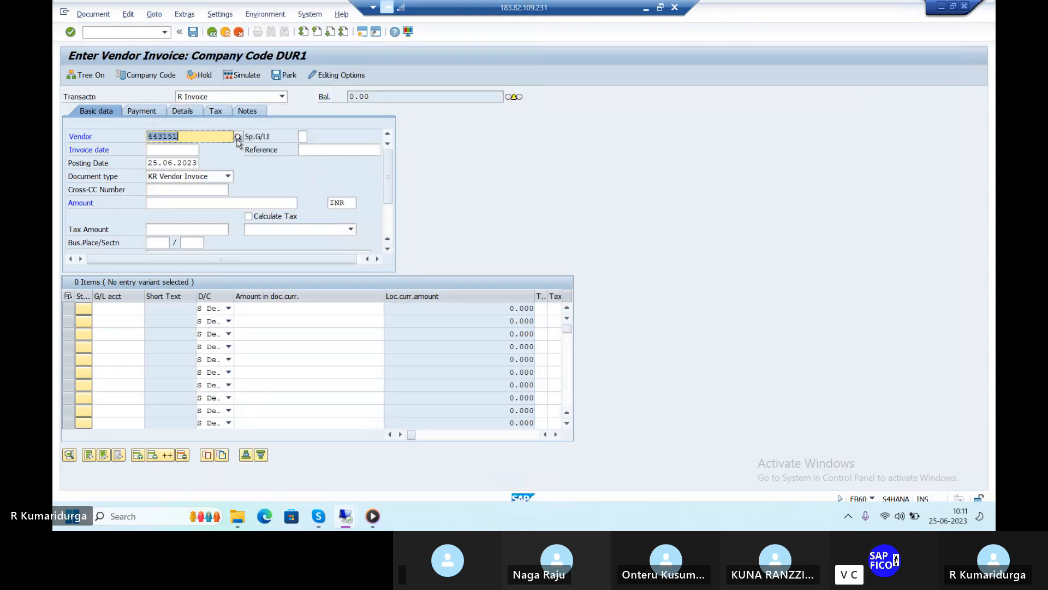
{"action": "left_click", "coordinate": [164, 148]}
{"action": "type", "text": "25"}
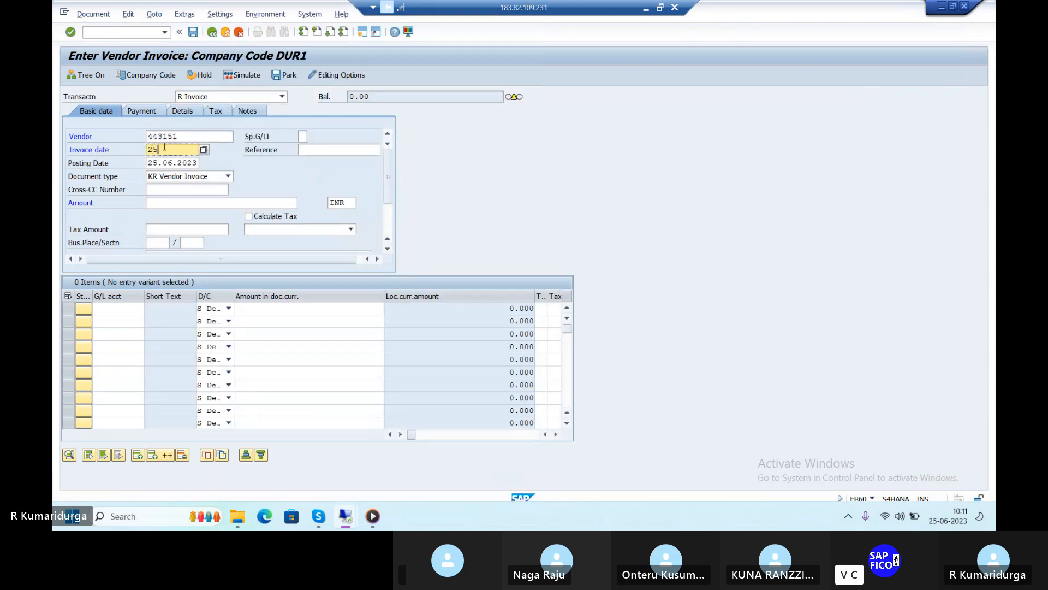
{"action": "type", "text": ".06.2023"}
{"action": "left_click", "coordinate": [208, 200]}
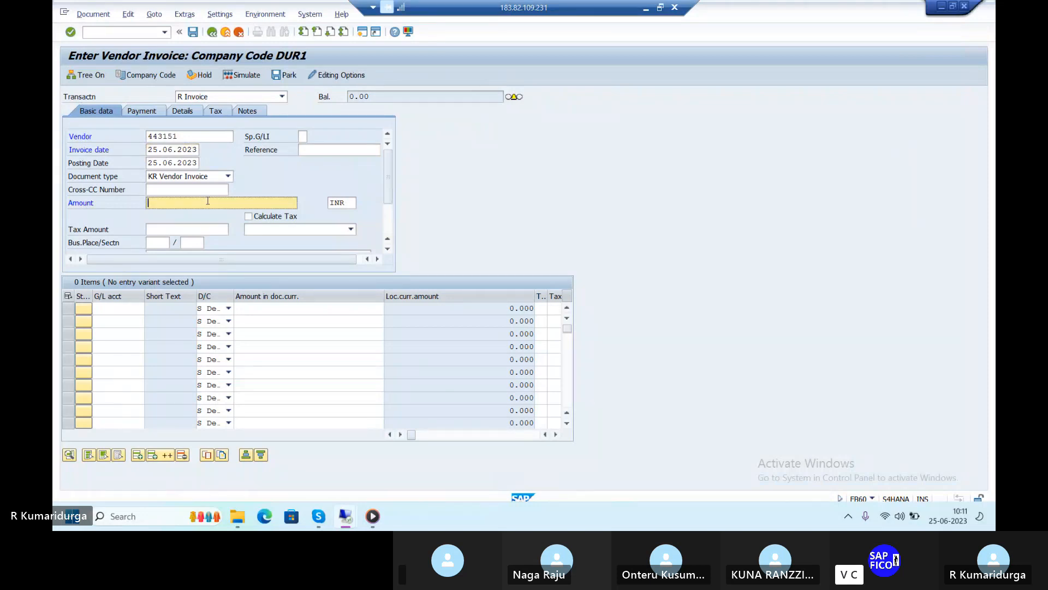
{"action": "type", "text": "200000"}
{"action": "left_click", "coordinate": [108, 310]}
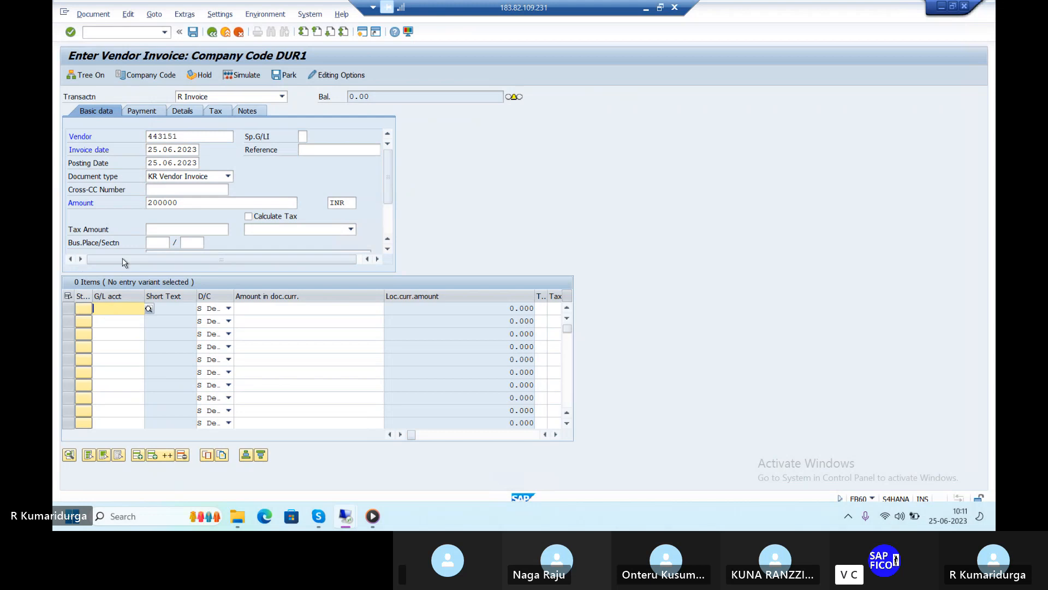
{"action": "key", "text": "F4"}
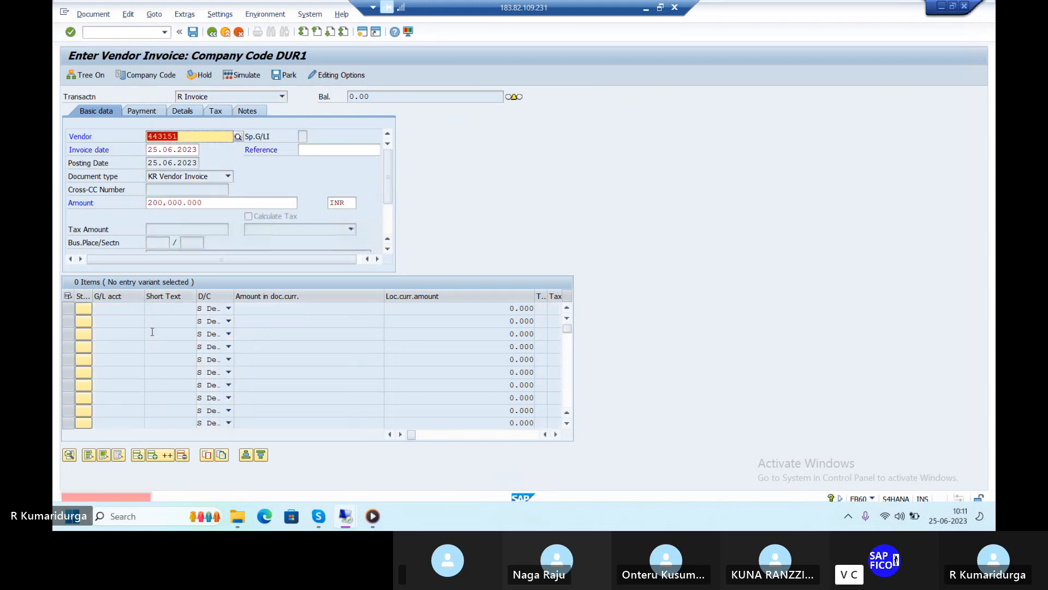
{"action": "key", "text": "Return"}
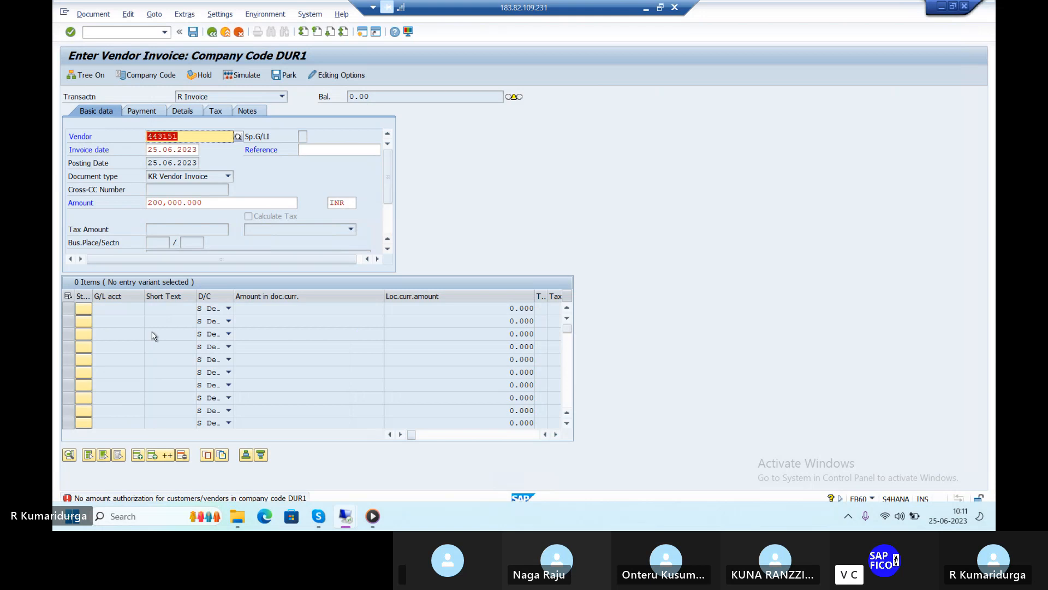
Leave the vendor invoice and open transaction OB57 to maintain the assignment of users to tolerance groups
{"action": "left_click", "coordinate": [140, 33]}
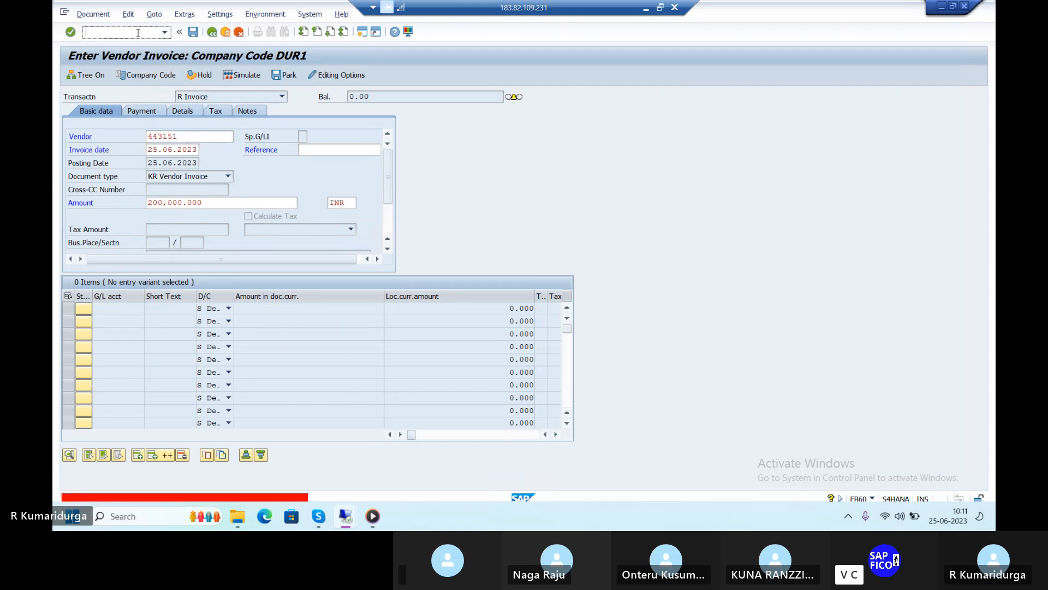
{"action": "type", "text": "/NOB"}
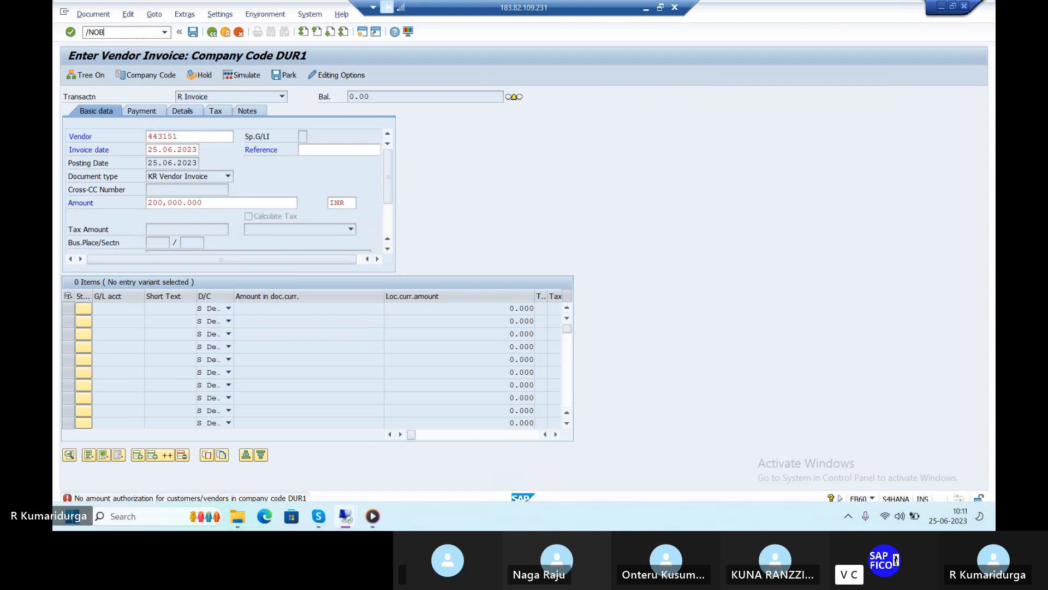
{"action": "type", "text": "57"}
{"action": "key", "text": "Return"}
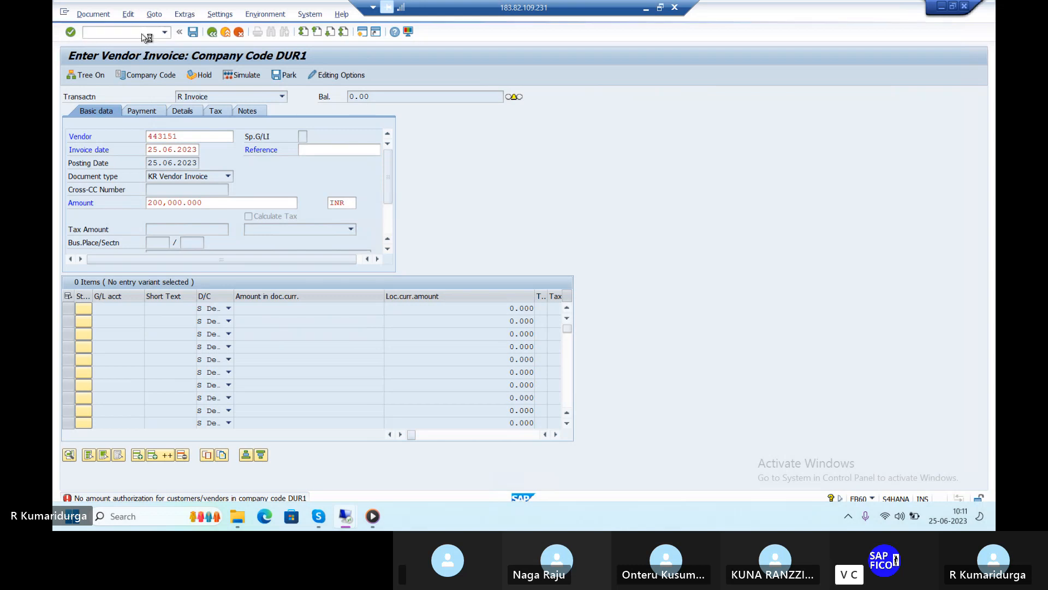
Assign the DUR1 tolerance group TGDU to user BEST and save it under the proposed customizing request
{"action": "left_click", "coordinate": [224, 121]}
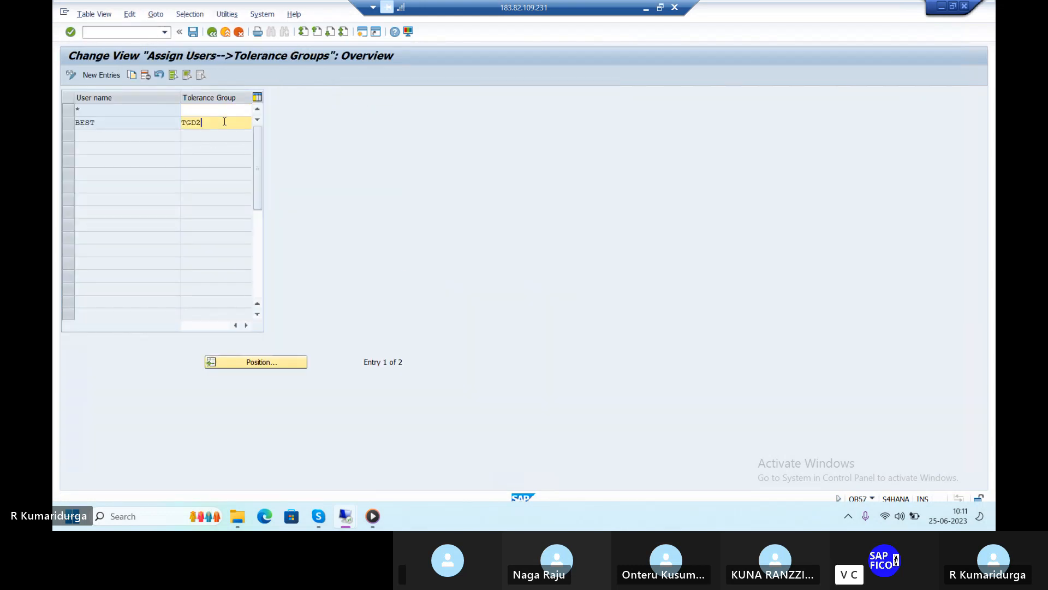
{"action": "key", "text": "BackSpace"}
{"action": "key", "text": "BackSpace"}
{"action": "key", "text": "BackSpace"}
{"action": "type", "text": "G"}
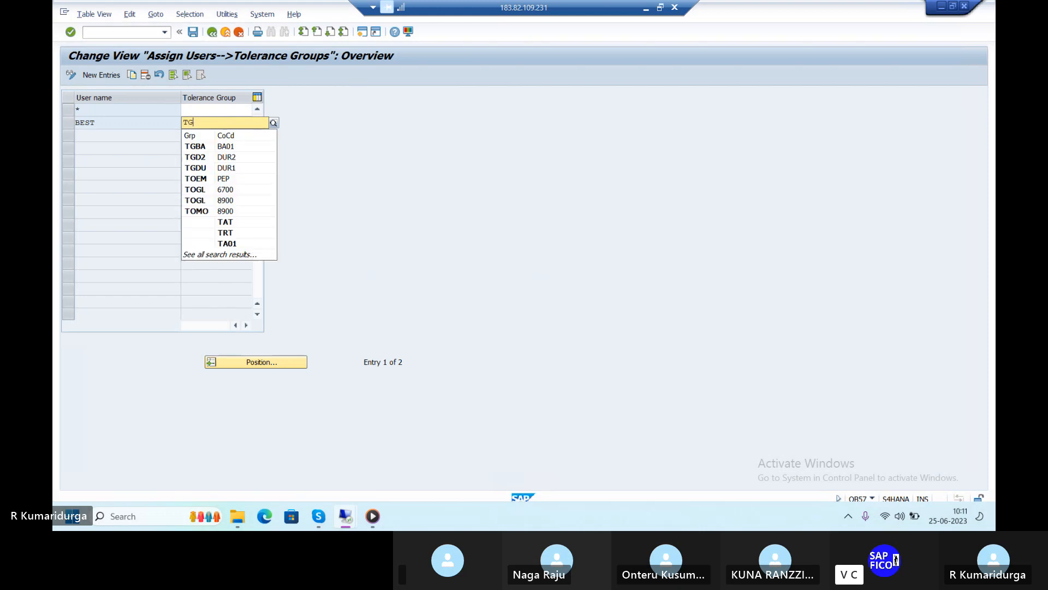
{"action": "left_click", "coordinate": [232, 168]}
{"action": "key", "text": "Return"}
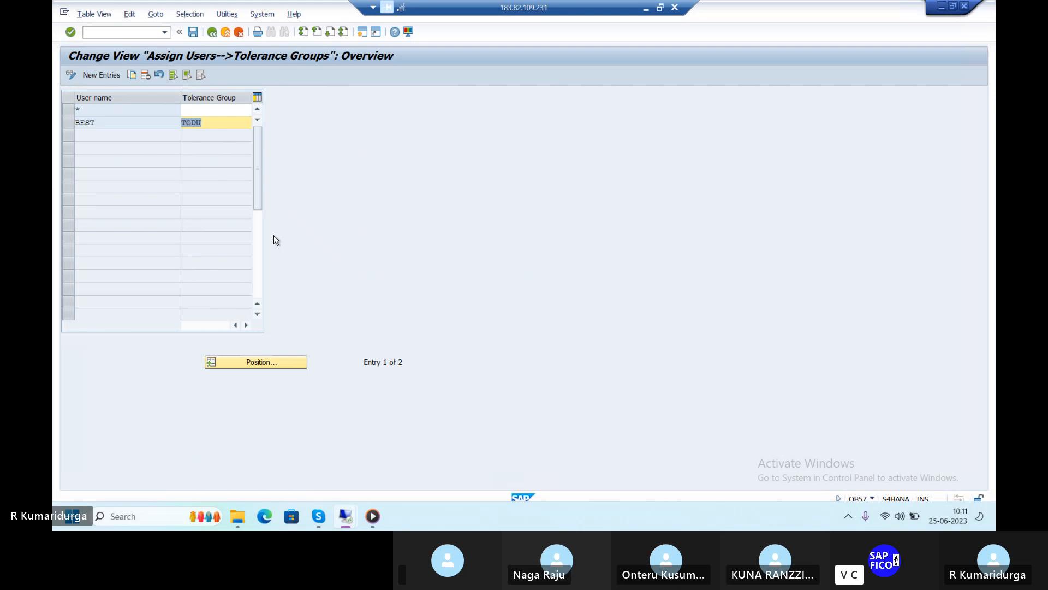
{"action": "key", "text": "ctrl+s"}
{"action": "key", "text": "Return"}
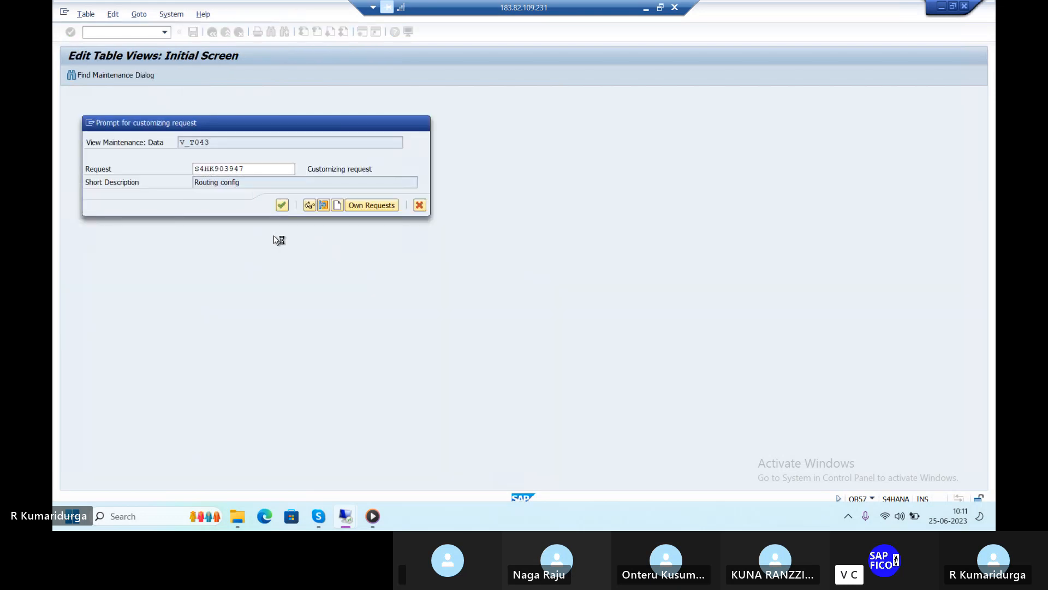
Reopen transaction FB60 and enter vendor BHARATHI CEMENTS & STEELS, invoice date 25.06.2023 and amount 200000 INR
{"action": "left_click", "coordinate": [110, 31]}
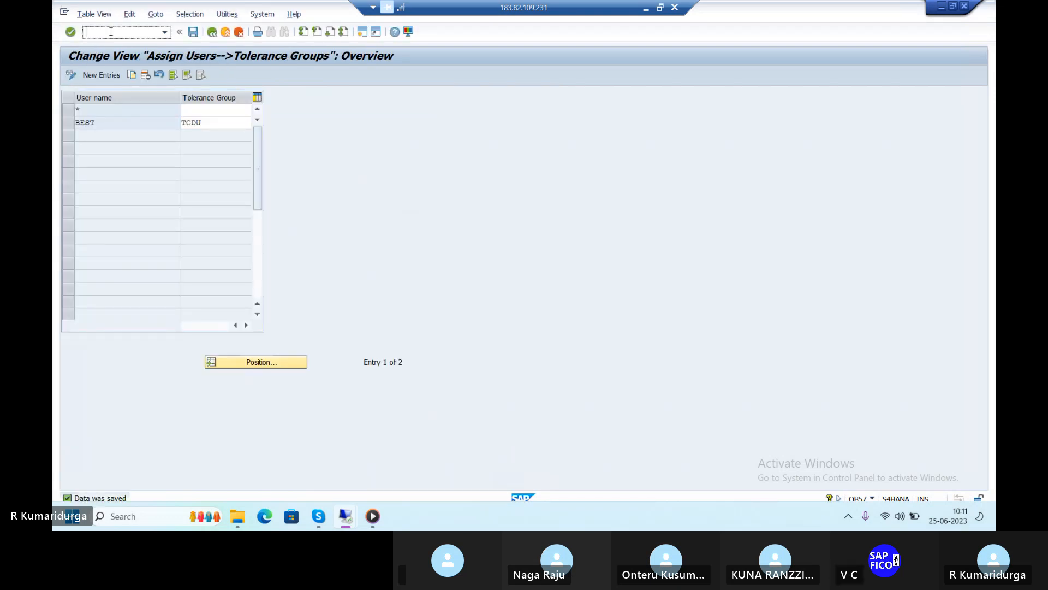
{"action": "type", "text": "/NOBBG"}
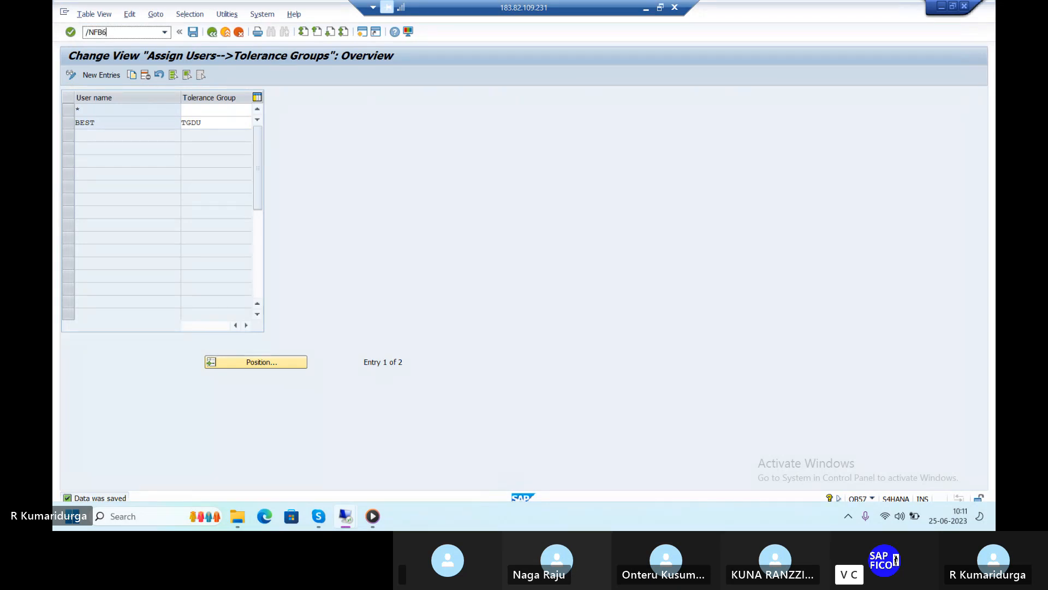
{"action": "key", "text": "Return"}
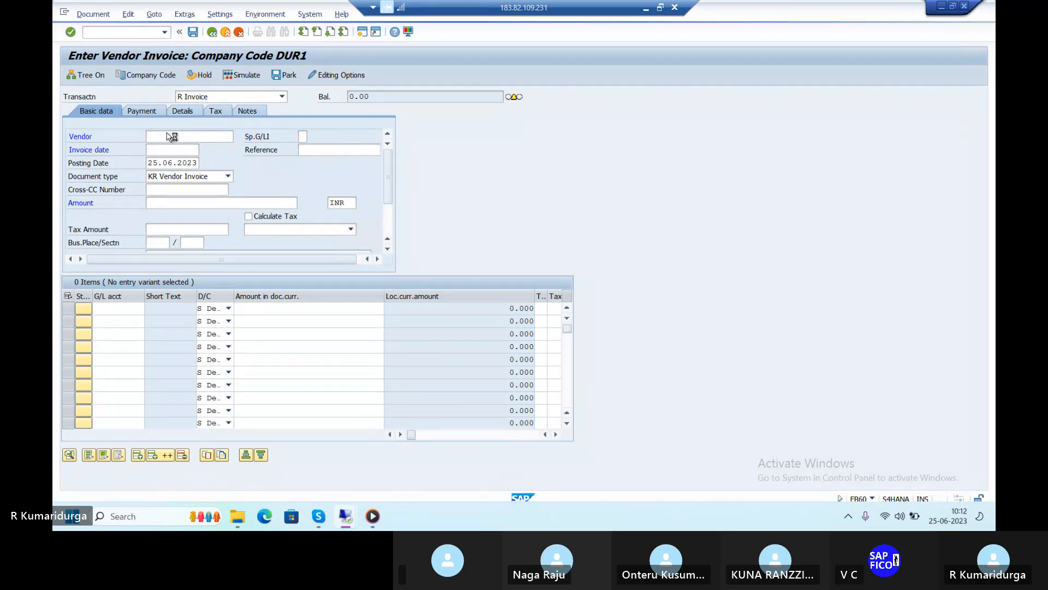
{"action": "key", "text": "Return"}
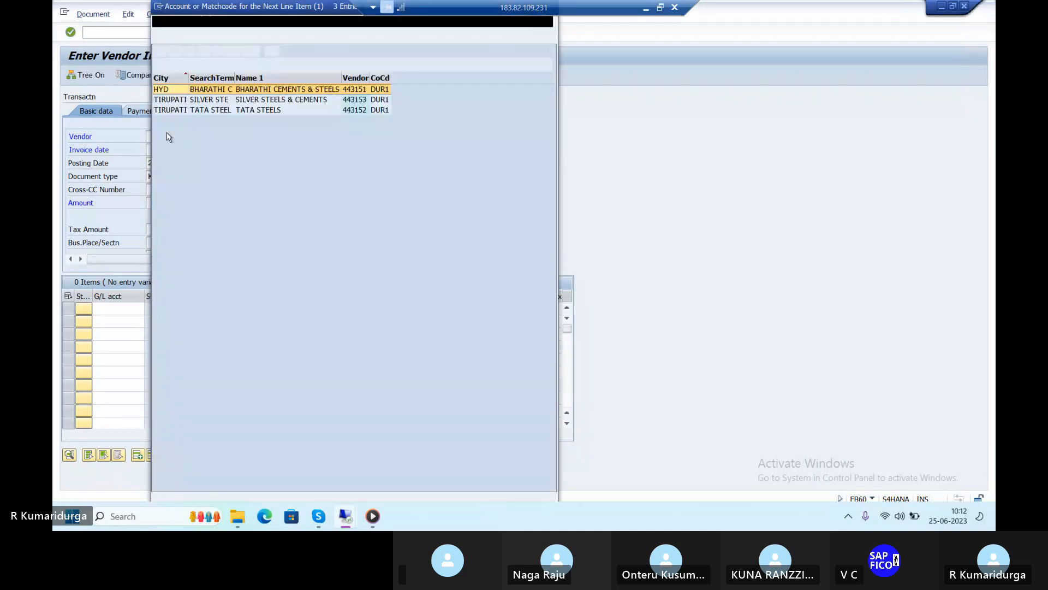
{"action": "key", "text": "Return"}
{"action": "left_click", "coordinate": [179, 149]}
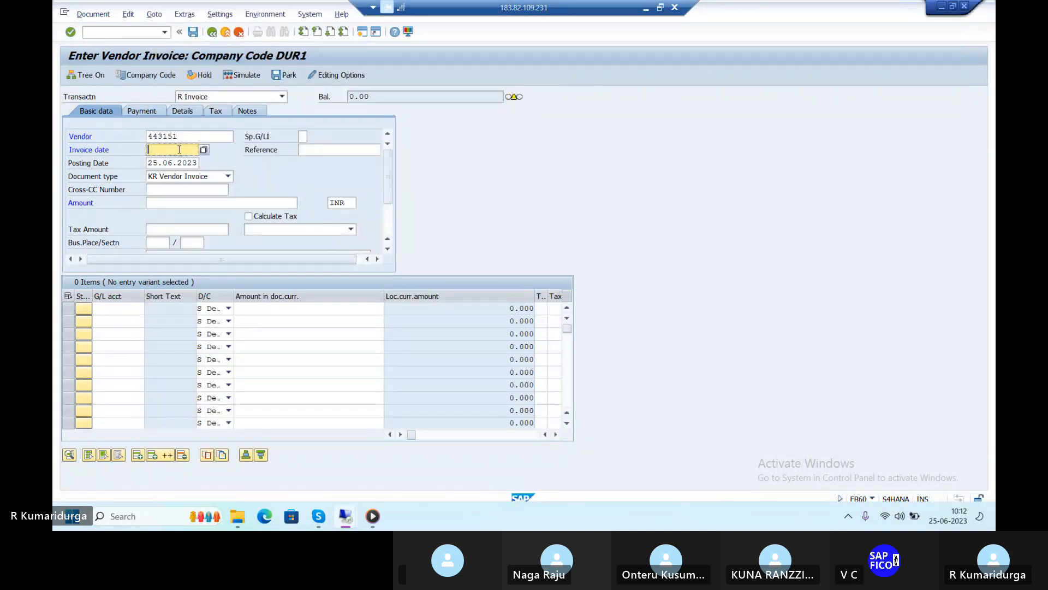
{"action": "type", "text": "25.06.2023"}
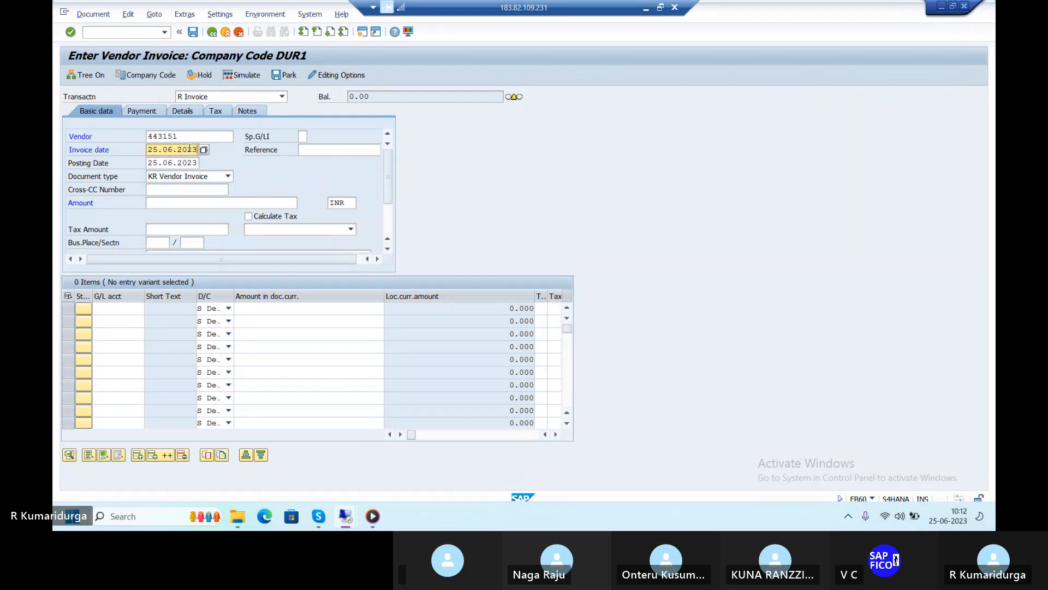
{"action": "left_click", "coordinate": [197, 198]}
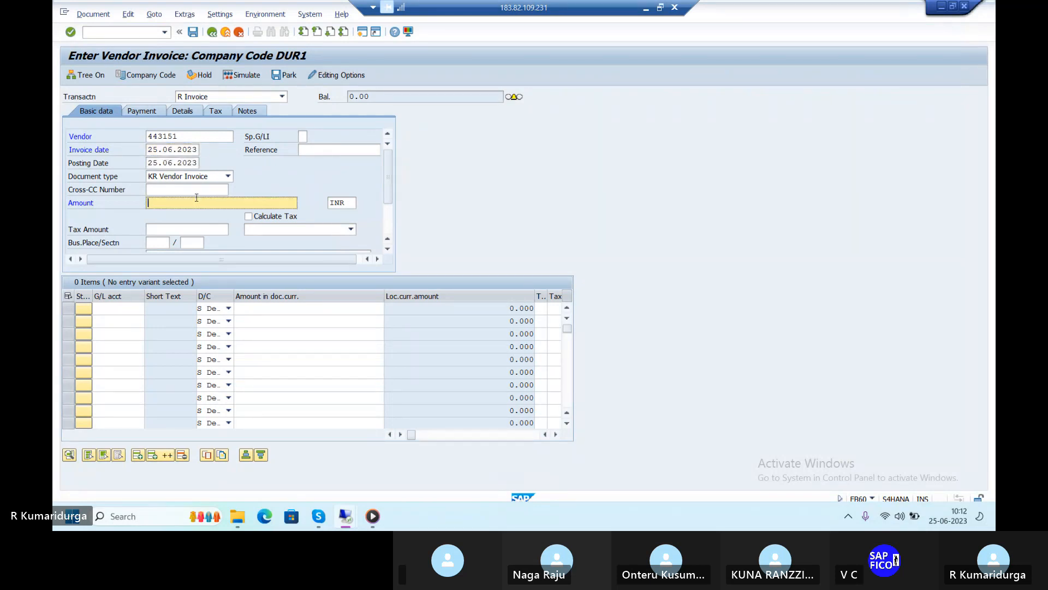
{"action": "type", "text": "200000"}
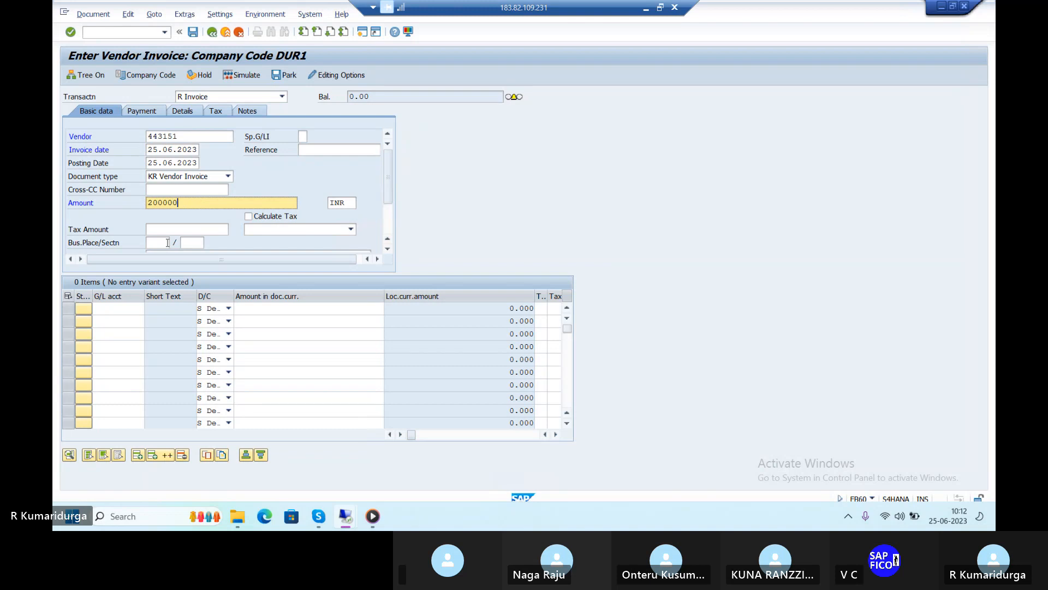
Look up the G/L accounts of chart DUR1 and pick RAW MATERIAL ACCOUNT for the first invoice item
{"action": "left_click", "coordinate": [103, 309]}
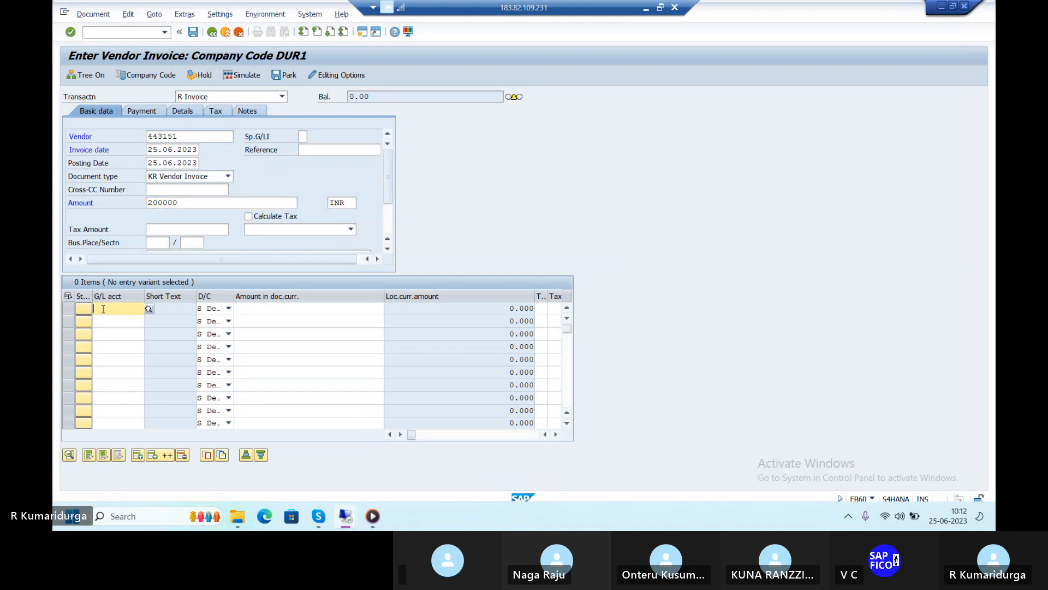
{"action": "key", "text": "F4"}
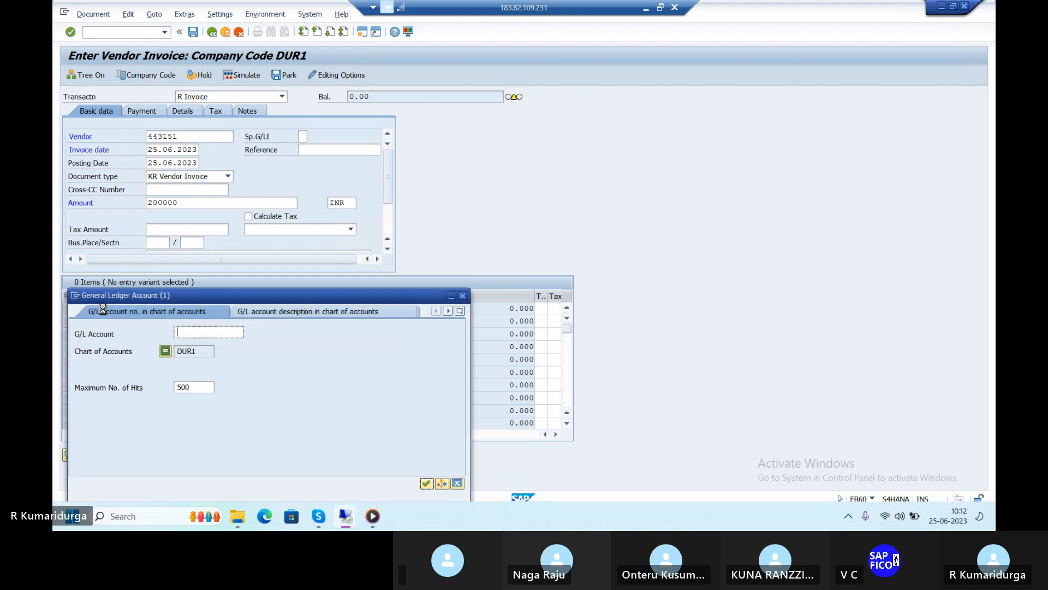
{"action": "key", "text": "Return"}
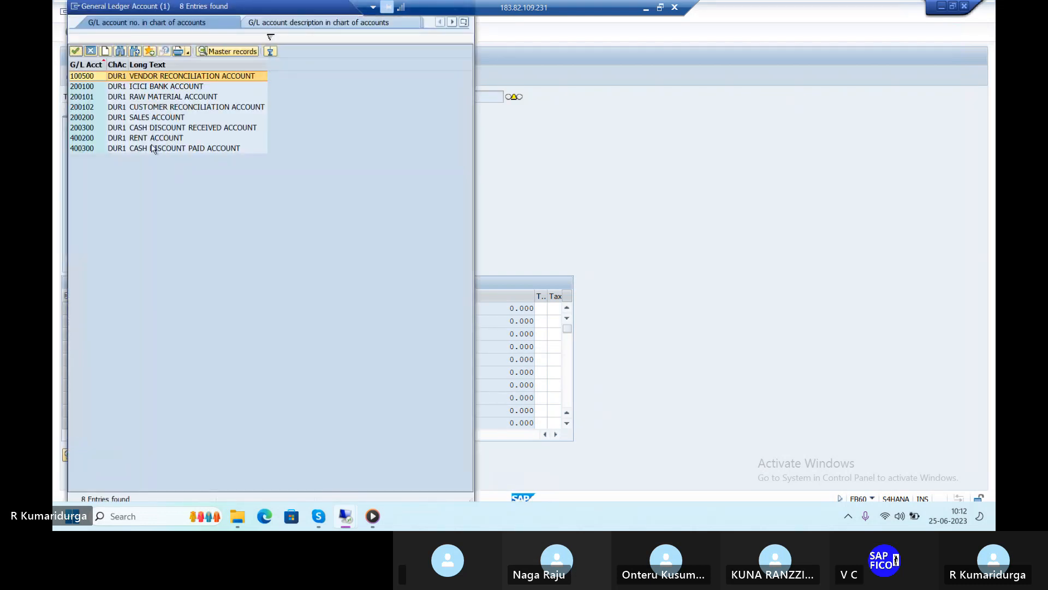
{"action": "left_click", "coordinate": [159, 98]}
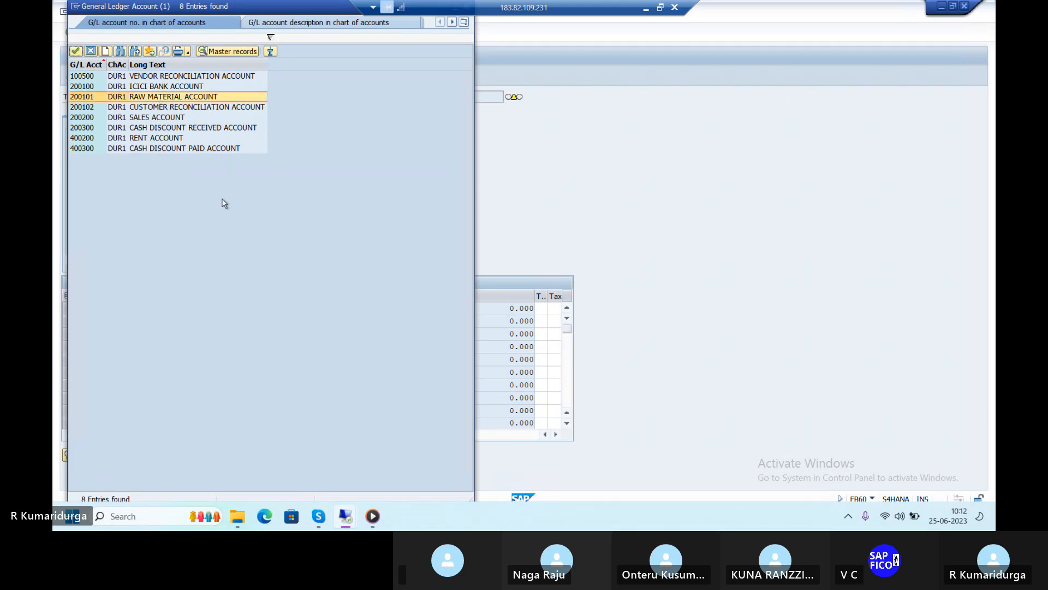
{"action": "key", "text": "Return"}
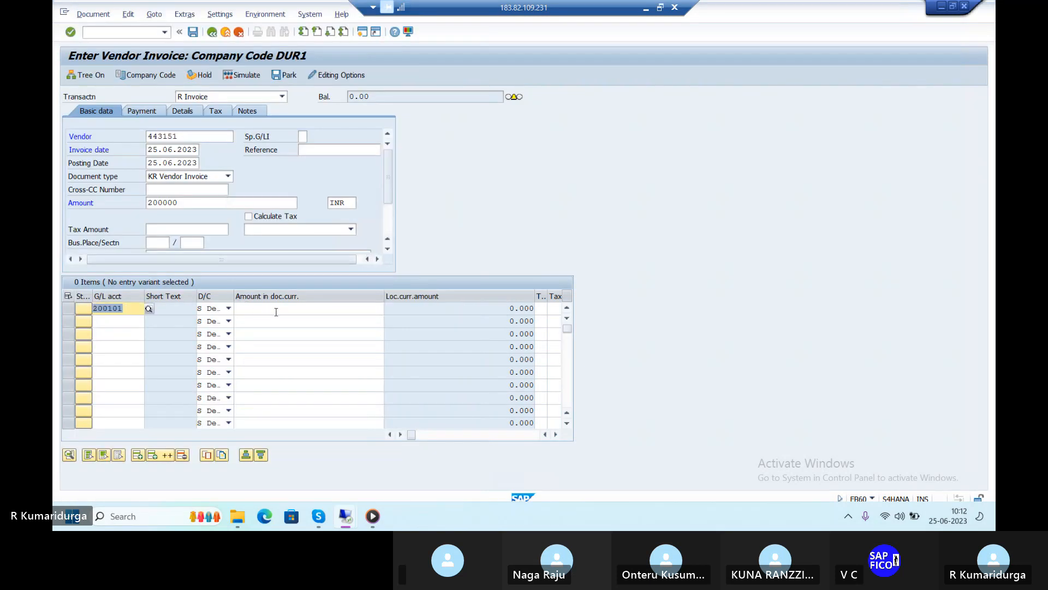
Fill the first item's amount with * to take over the invoice total, and simulate and post the vendor invoice
{"action": "left_click", "coordinate": [275, 310]}
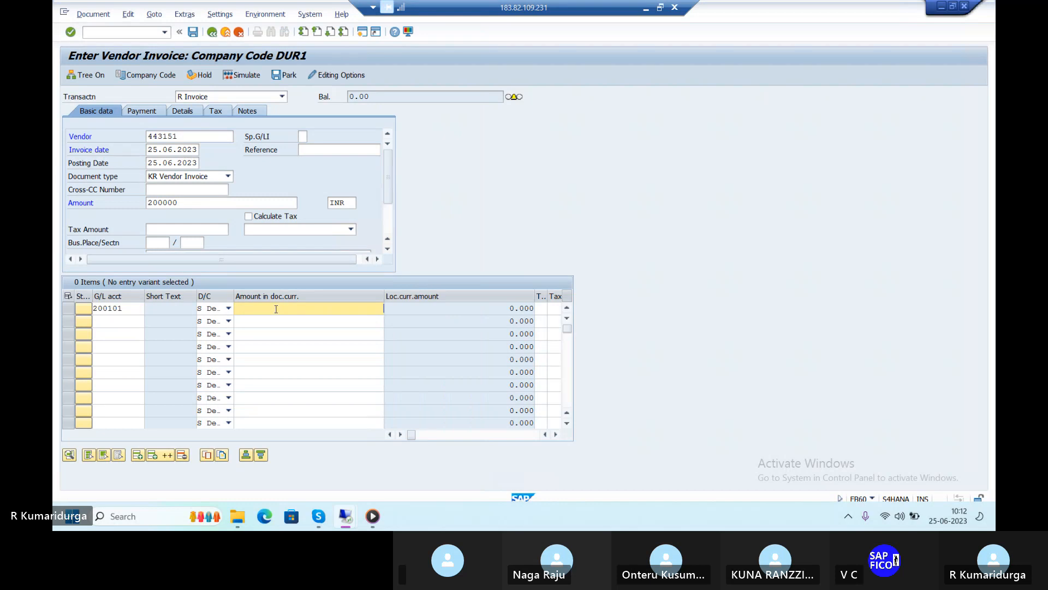
{"action": "type", "text": "*"}
{"action": "key", "text": "Return"}
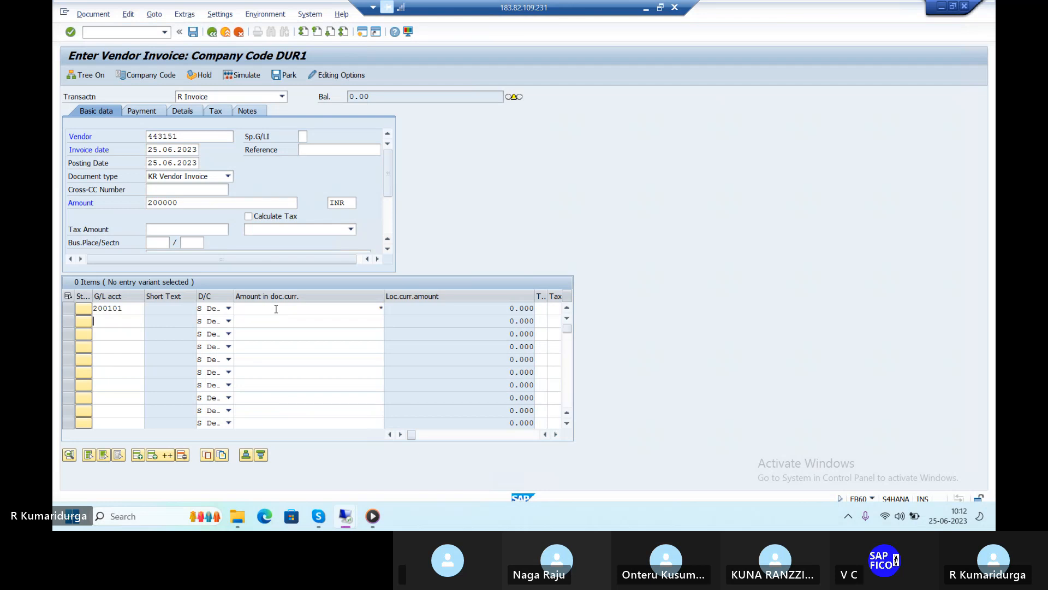
{"action": "key", "text": "Return"}
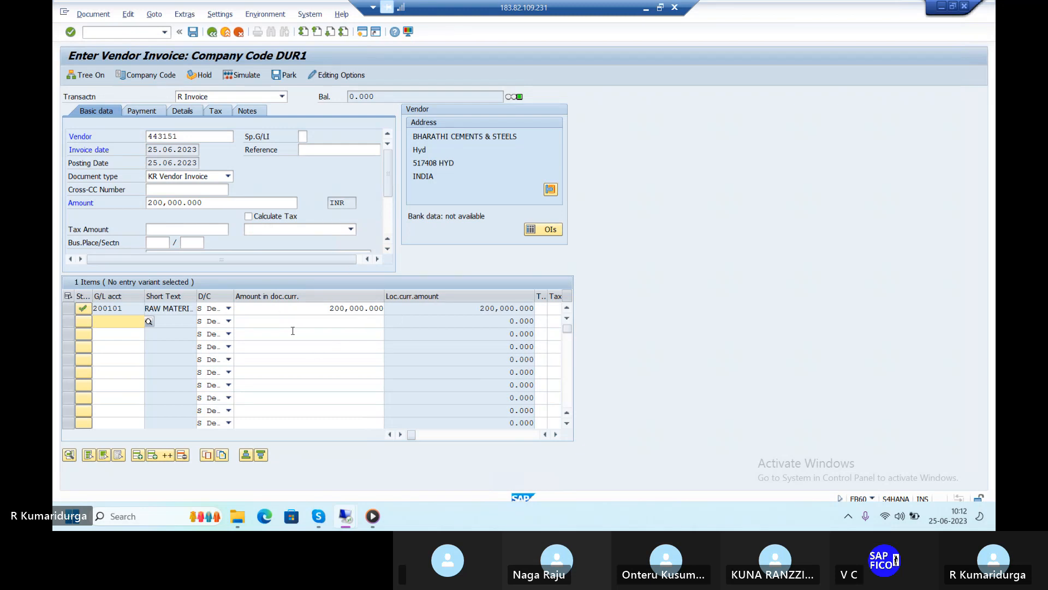
{"action": "left_click", "coordinate": [246, 77]}
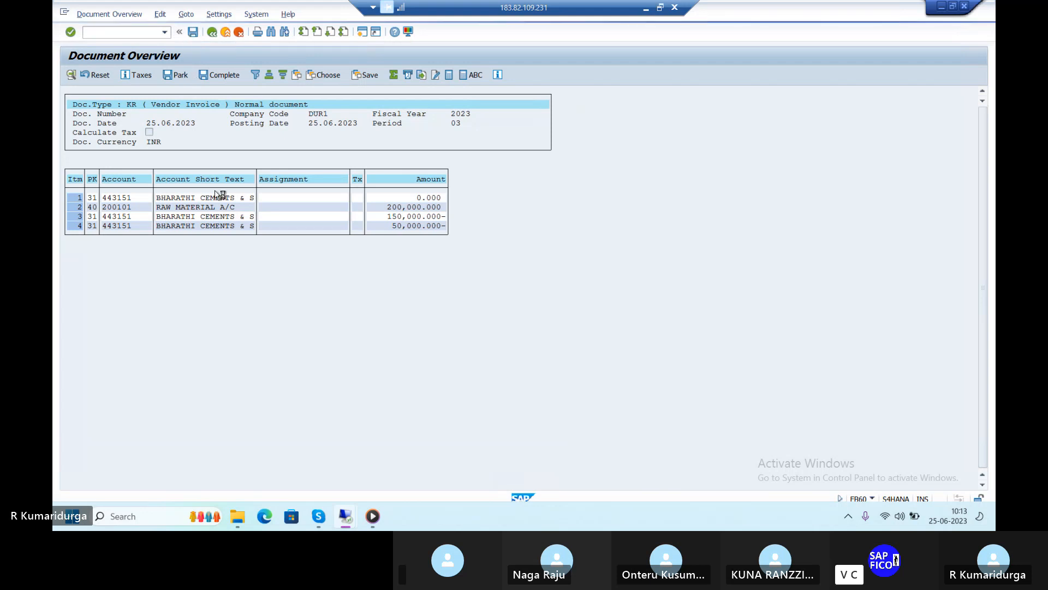
{"action": "key", "text": "ctrl+s"}
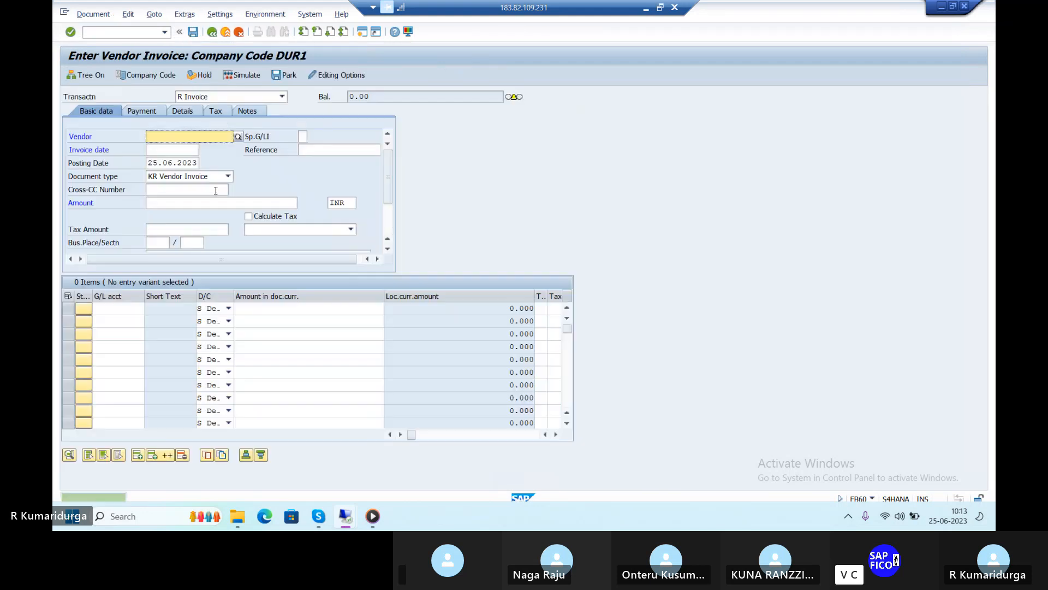
Switch to transaction F-53 for outgoing payments and set the document date to 25.06.2023
{"action": "left_click", "coordinate": [102, 33]}
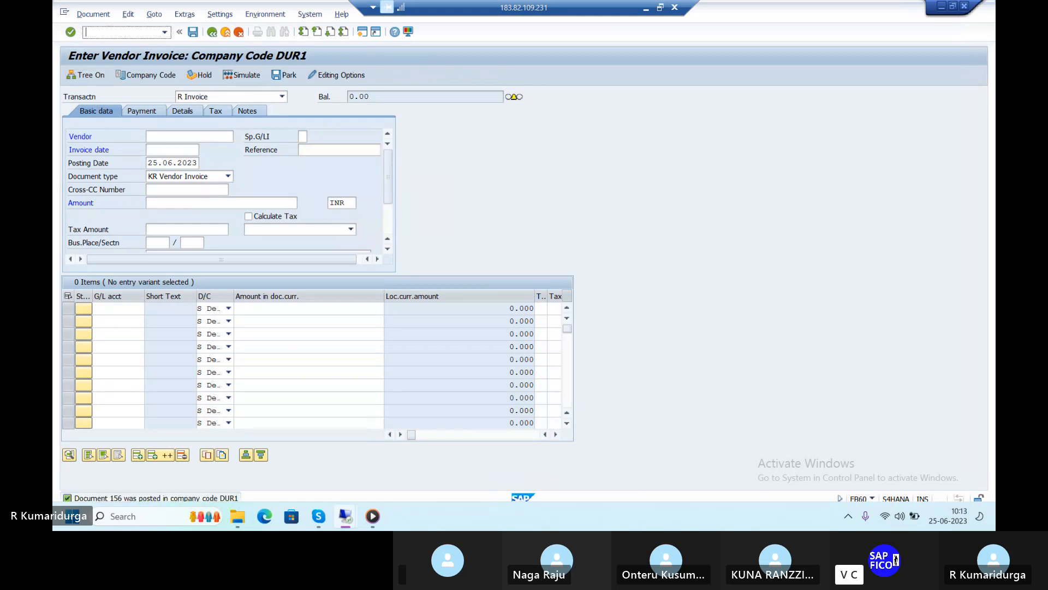
{"action": "type", "text": "/NF-53"}
{"action": "key", "text": "Return"}
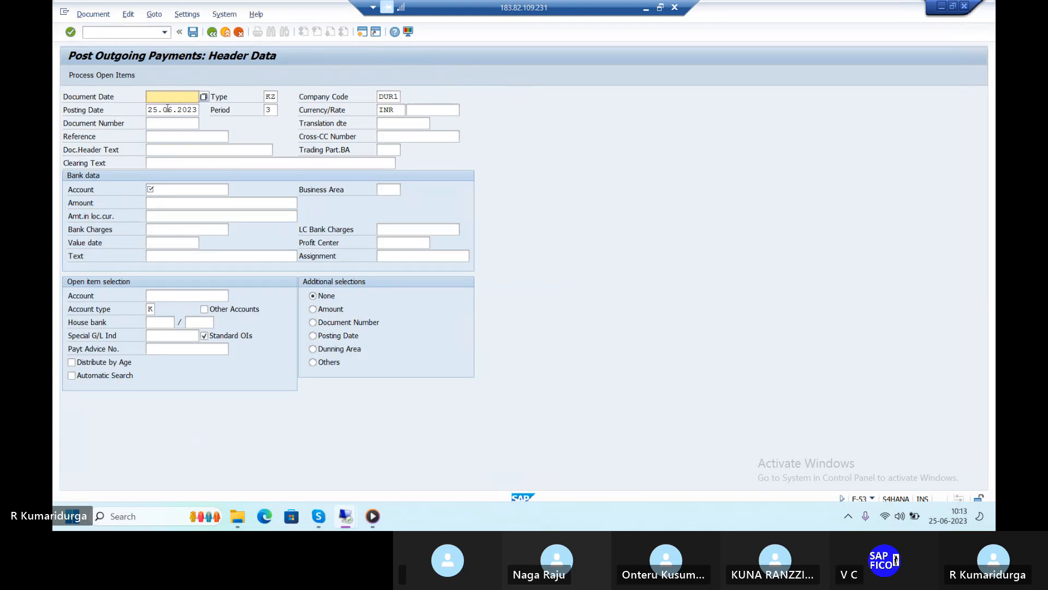
{"action": "type", "text": "25.06.202"}
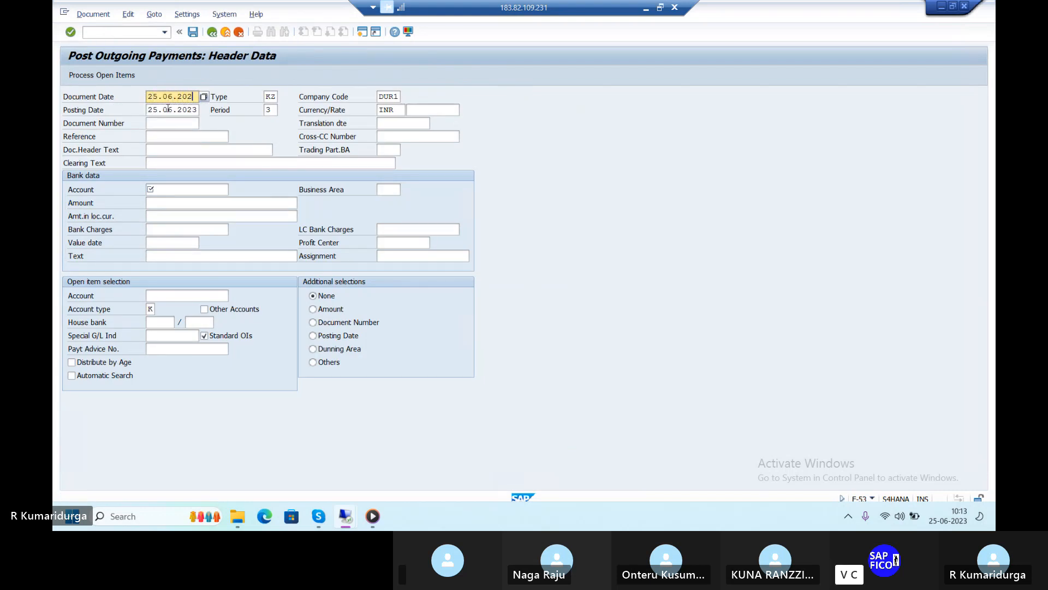
{"action": "type", "text": "3"}
Enter DUR1 as the reference in the outgoing payment header
{"action": "key", "text": "Tab"}
{"action": "key", "text": "Tab"}
{"action": "key", "text": "Tab"}
{"action": "key", "text": "Tab"}
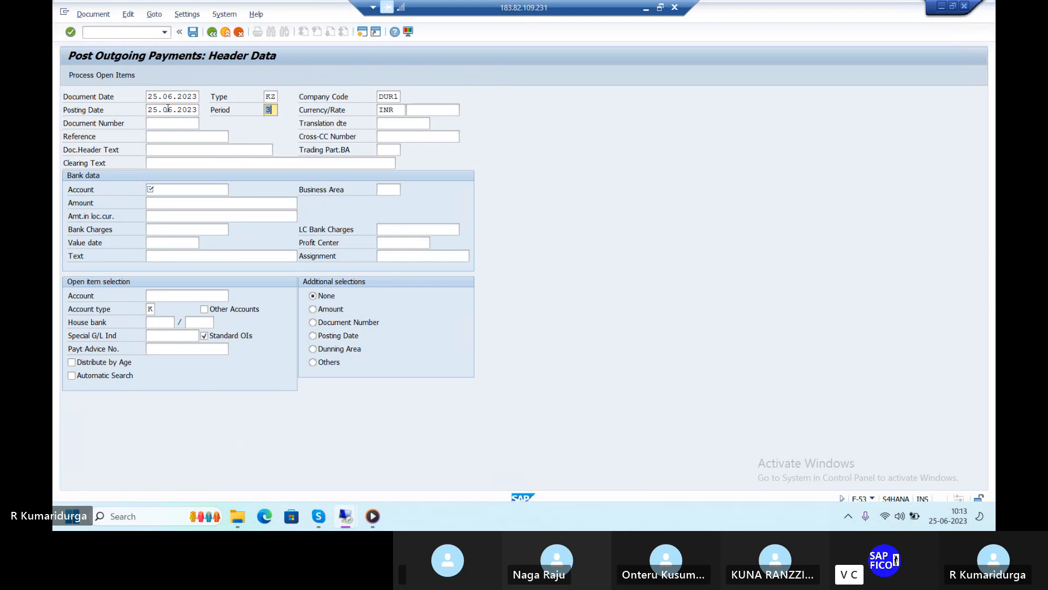
{"action": "key", "text": "Tab"}
{"action": "key", "text": "Tab"}
{"action": "key", "text": "Tab"}
{"action": "key", "text": "Tab"}
{"action": "key", "text": "Tab"}
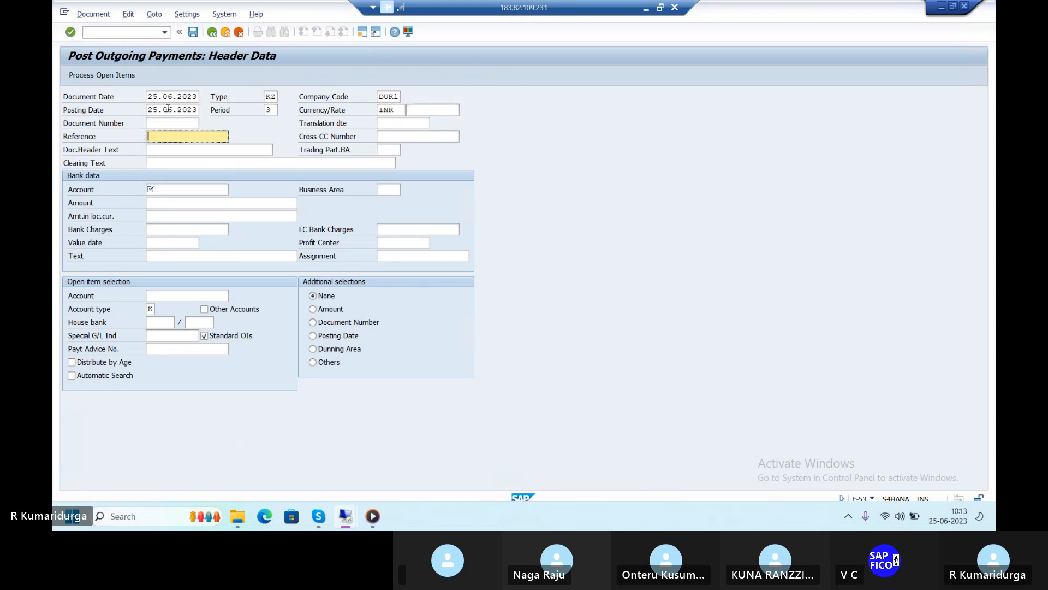
{"action": "type", "text": "DU"}
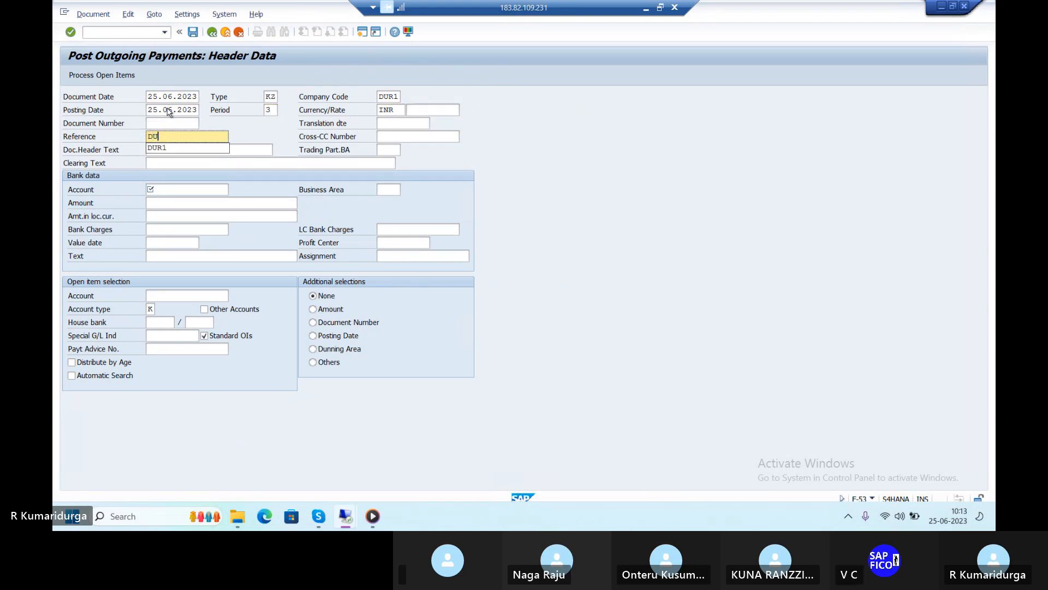
{"action": "key", "text": "Down"}
{"action": "key", "text": "Tab"}
{"action": "key", "text": "Tab"}
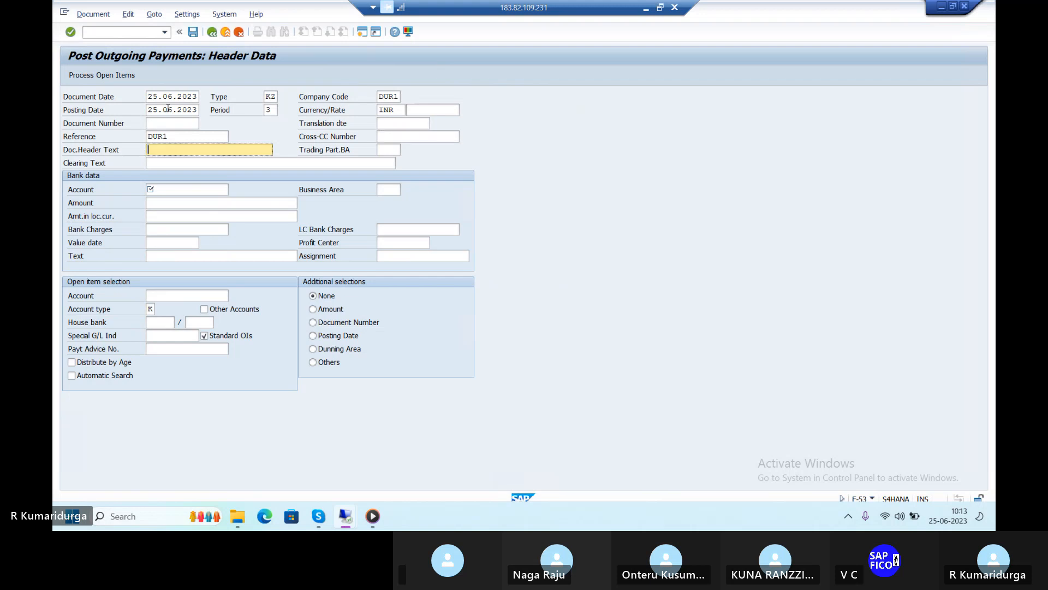
Set the payment's document header text to VENDOR CLEARING and its clearing text to PAYMENT TO VENDOR
{"action": "type", "text": "VEN"}
{"action": "key", "text": "Tab"}
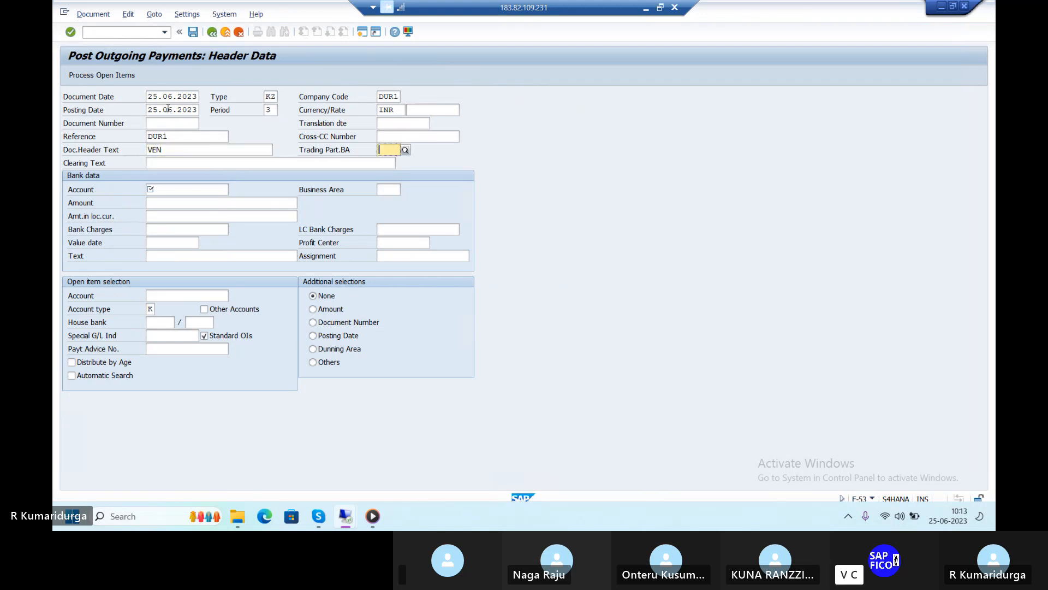
{"action": "left_click", "coordinate": [204, 146]}
{"action": "type", "text": "D"}
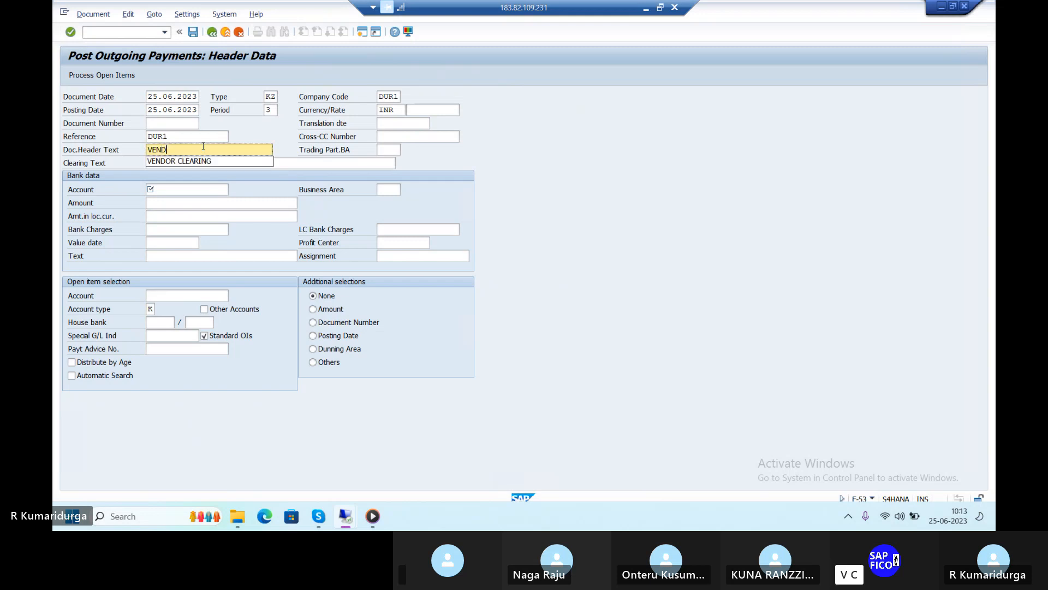
{"action": "key", "text": "Down"}
{"action": "key", "text": "Return"}
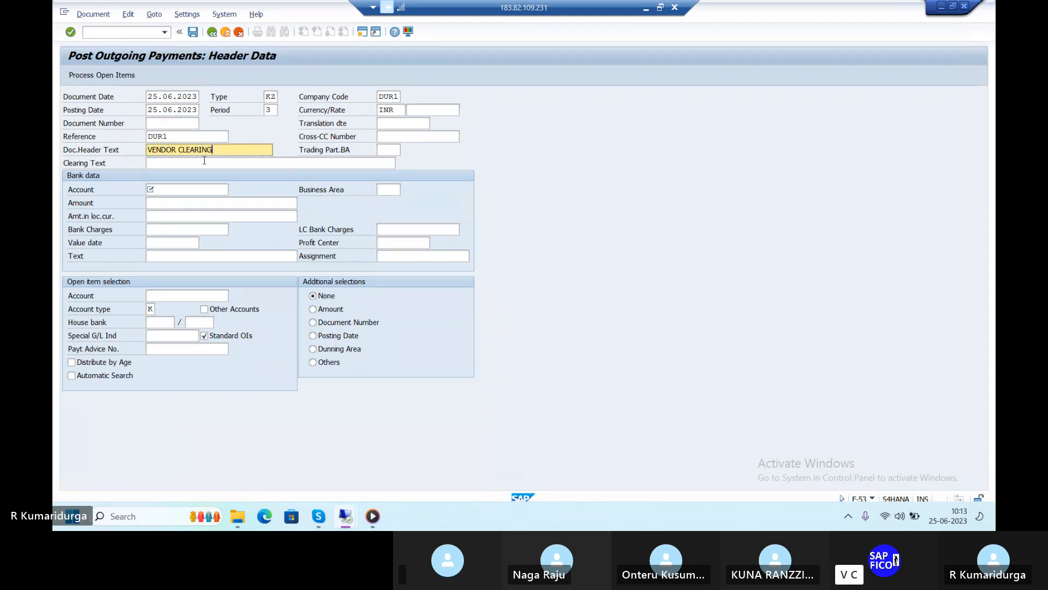
{"action": "left_click", "coordinate": [208, 162]}
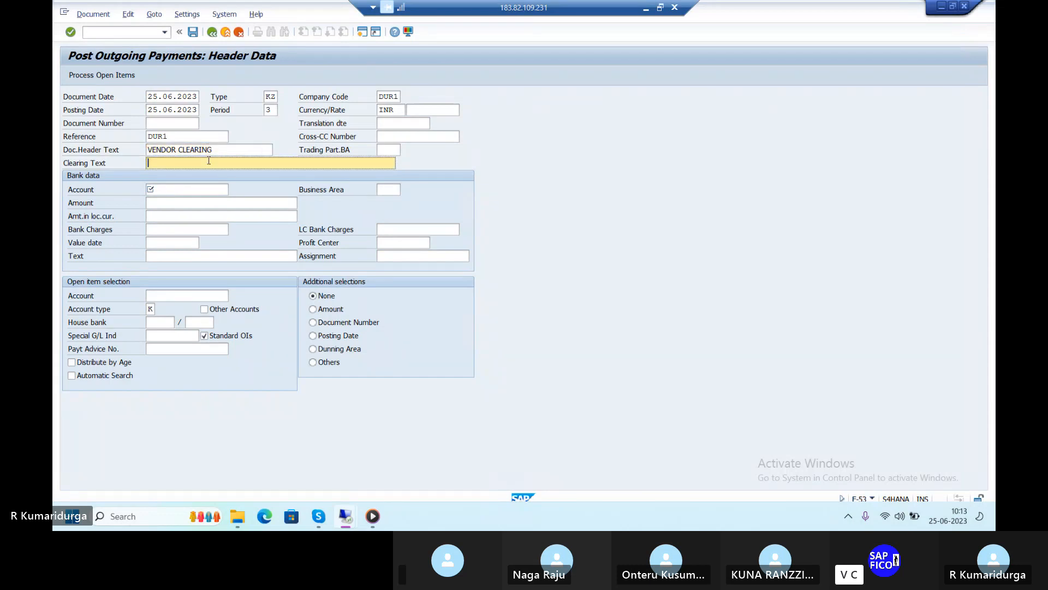
{"action": "type", "text": "PAY"}
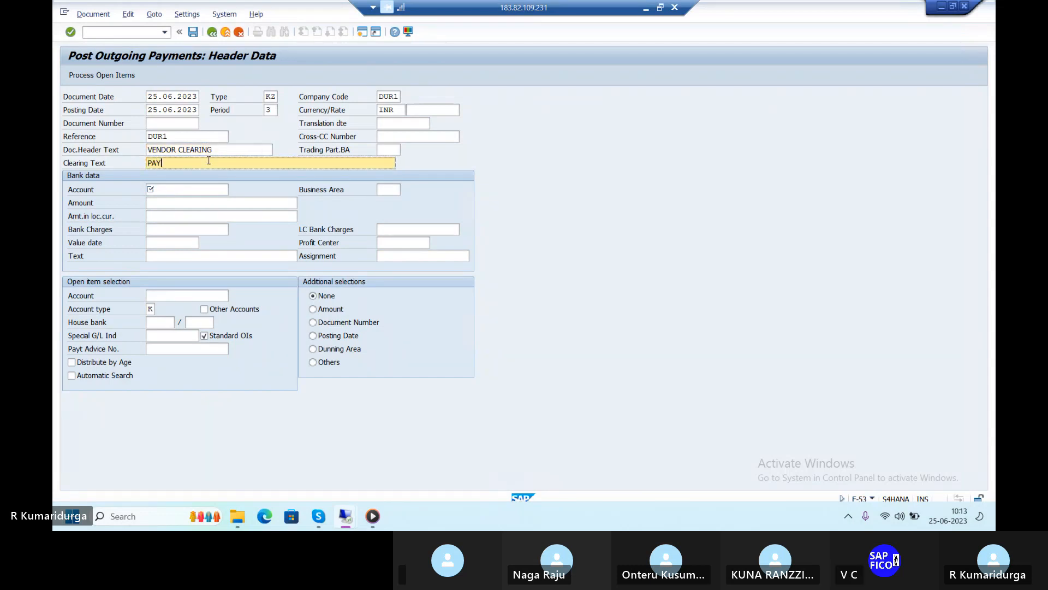
{"action": "type", "text": "MENT TO VENDOR"}
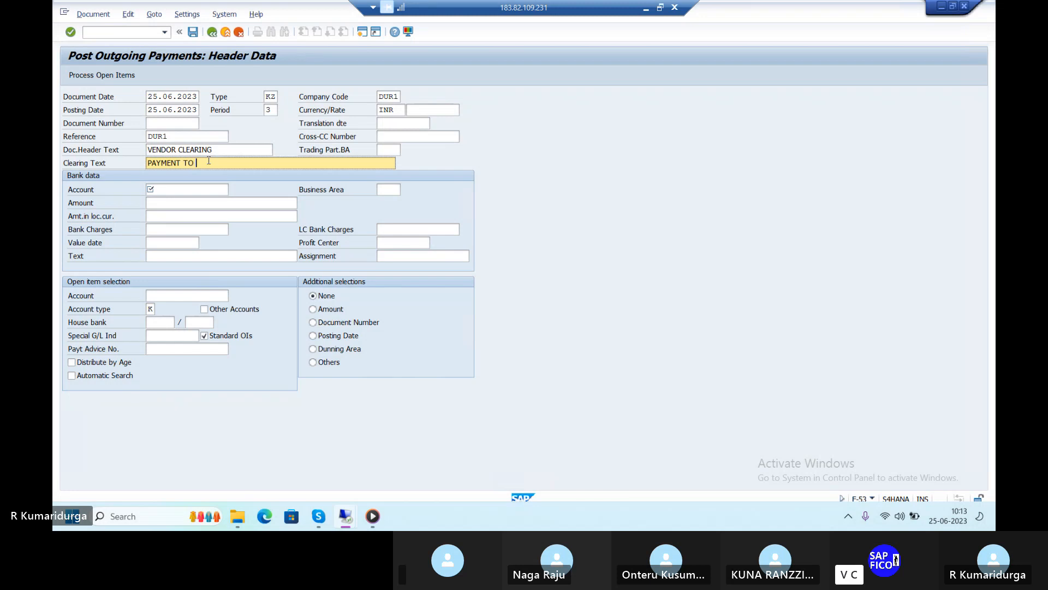
{"action": "key", "text": "Tab"}
{"action": "key", "text": "Tab"}
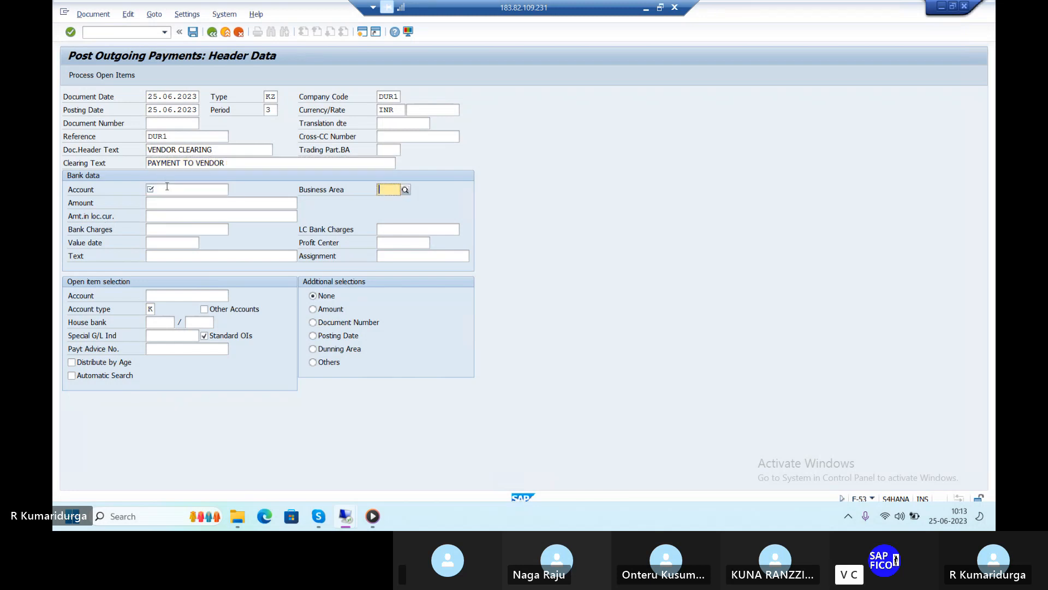
Choose ICICI BANK ACCOUNT as the bank data account and TIBA as its business area
{"action": "left_click", "coordinate": [220, 190]}
{"action": "left_click", "coordinate": [234, 189]}
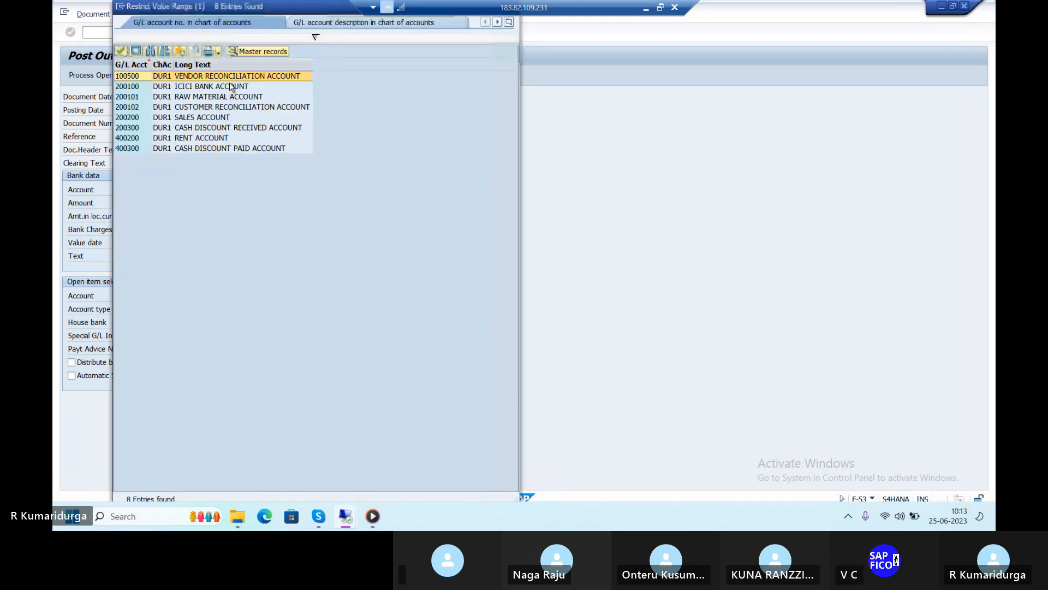
{"action": "left_click", "coordinate": [232, 87]}
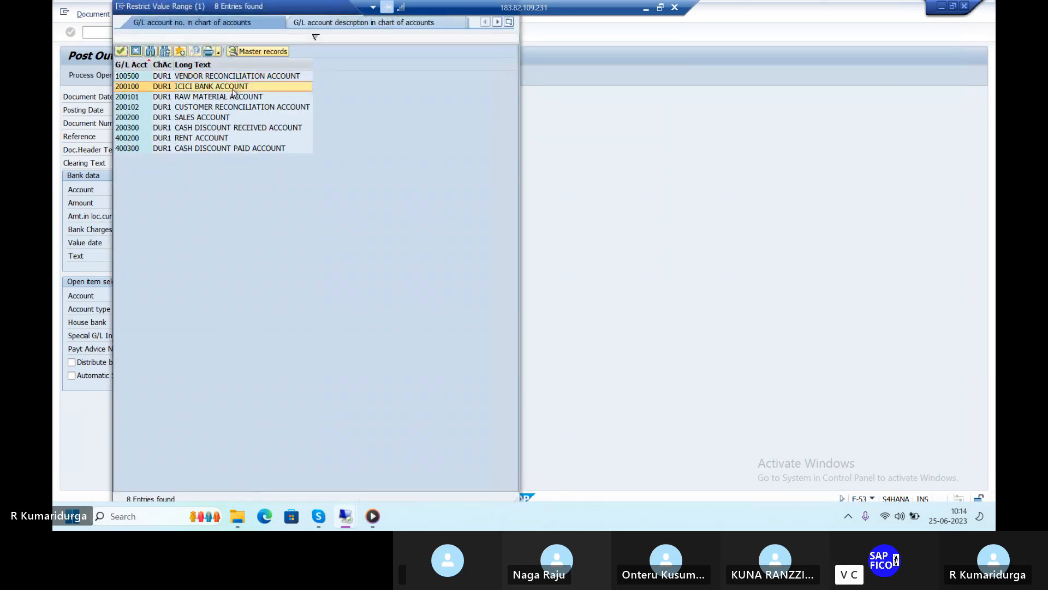
{"action": "double_click", "coordinate": [232, 92]}
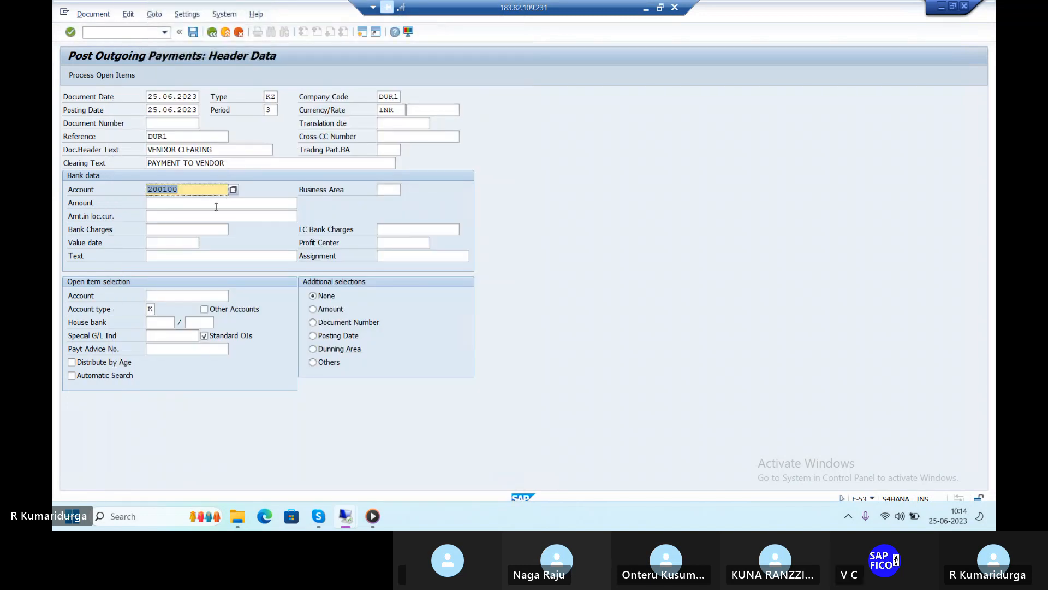
{"action": "left_click", "coordinate": [385, 189]}
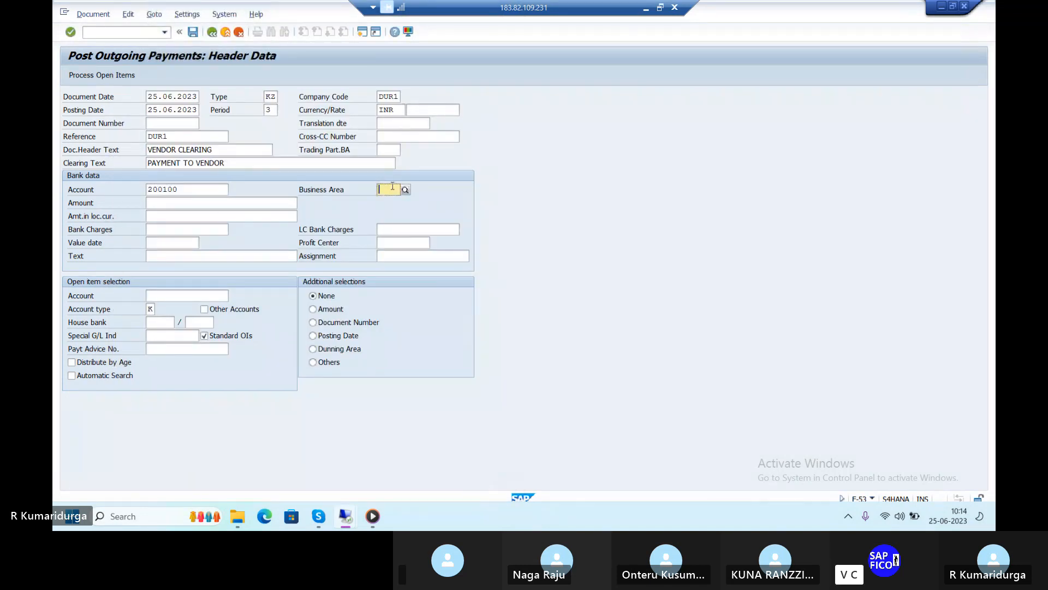
{"action": "type", "text": "TI"}
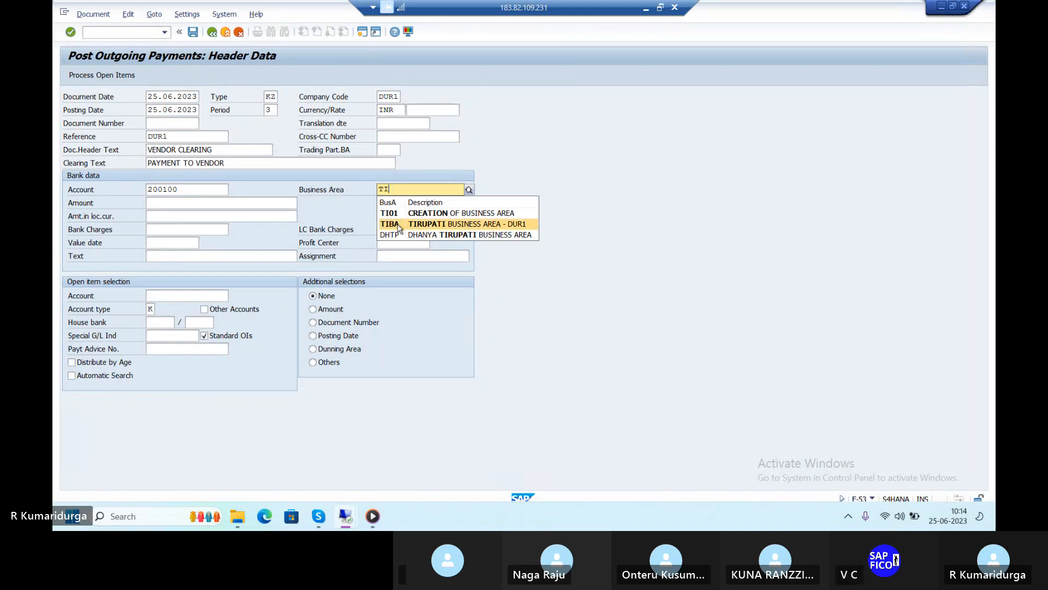
{"action": "left_click", "coordinate": [415, 224]}
Complete the bank data with amount 150000, value date 25.06.2023 and text PAYMENT TO VENDOR
{"action": "left_click", "coordinate": [197, 203]}
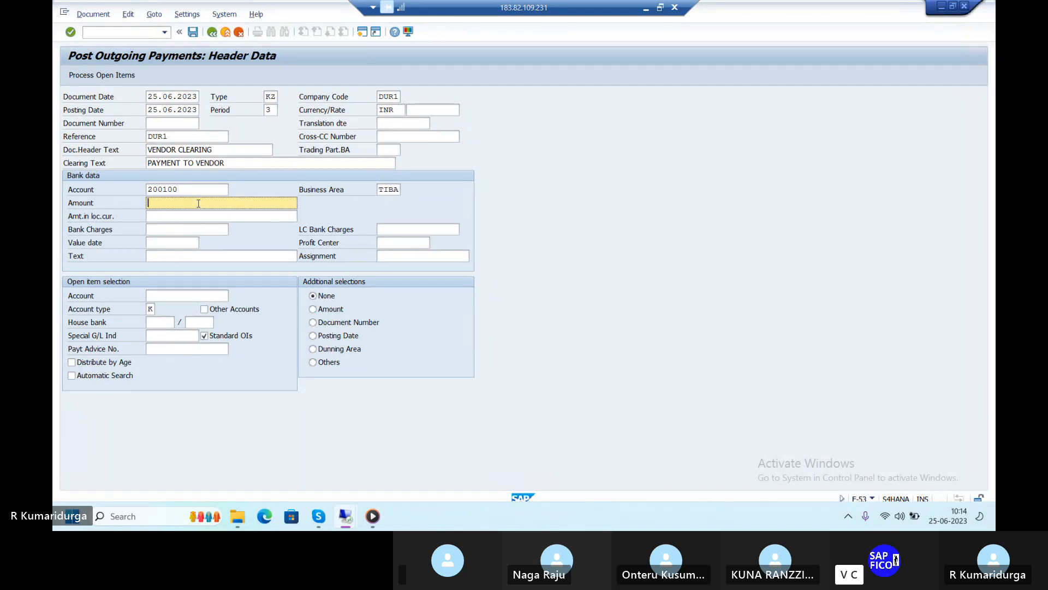
{"action": "type", "text": "150000"}
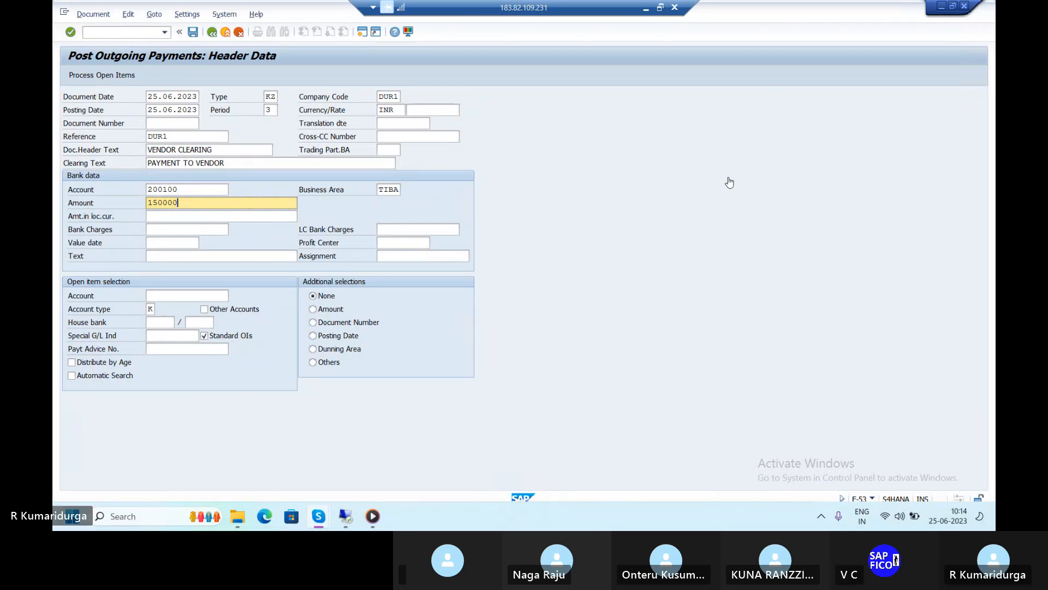
{"action": "left_click", "coordinate": [163, 244]}
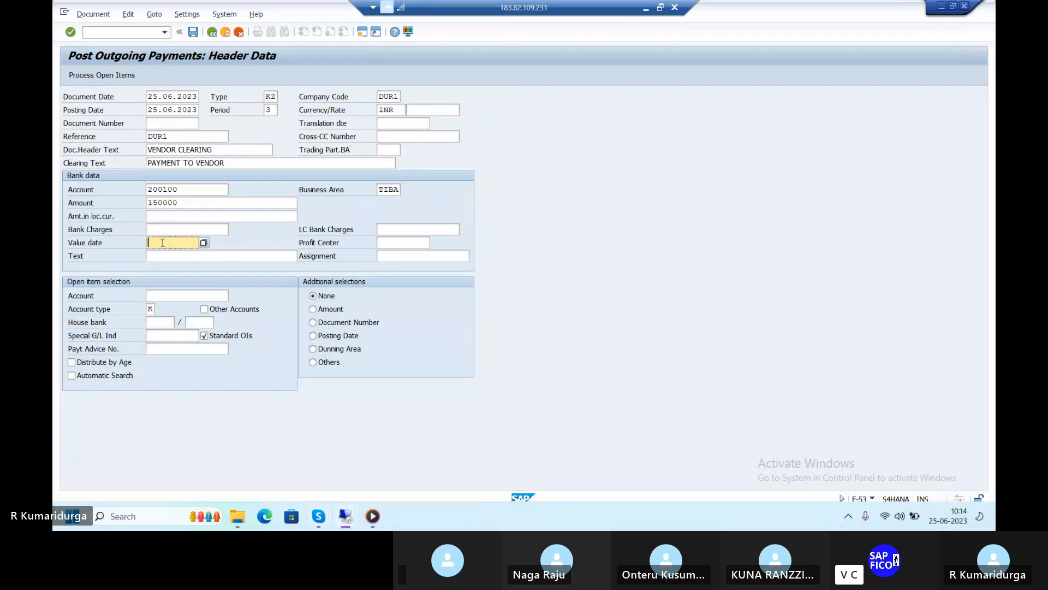
{"action": "type", "text": "25.06.2023"}
{"action": "left_click", "coordinate": [170, 254]}
{"action": "type", "text": "P"}
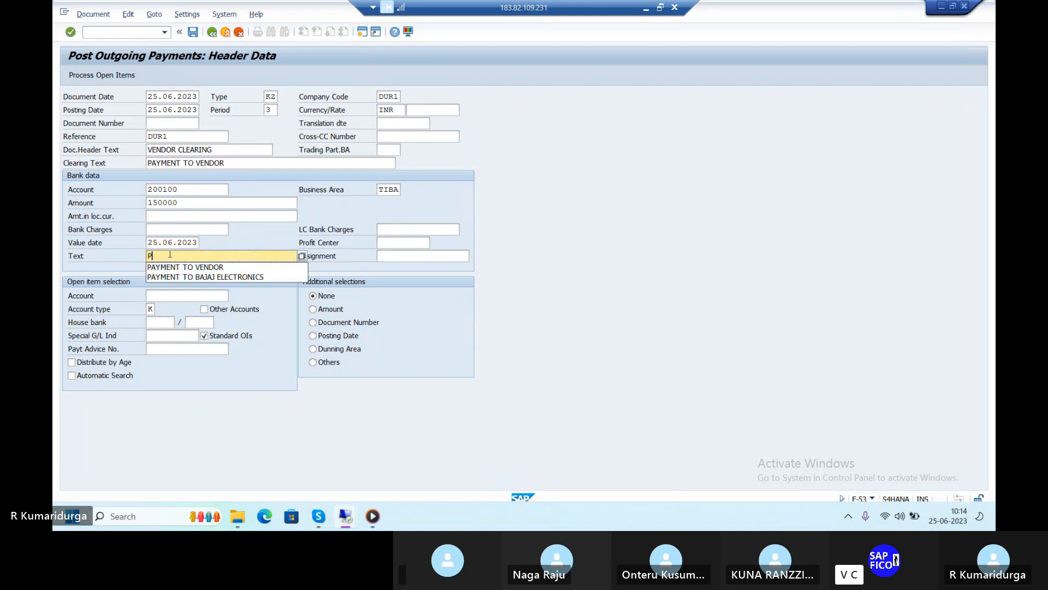
{"action": "type", "text": "AYMENT"}
{"action": "left_click", "coordinate": [171, 267]}
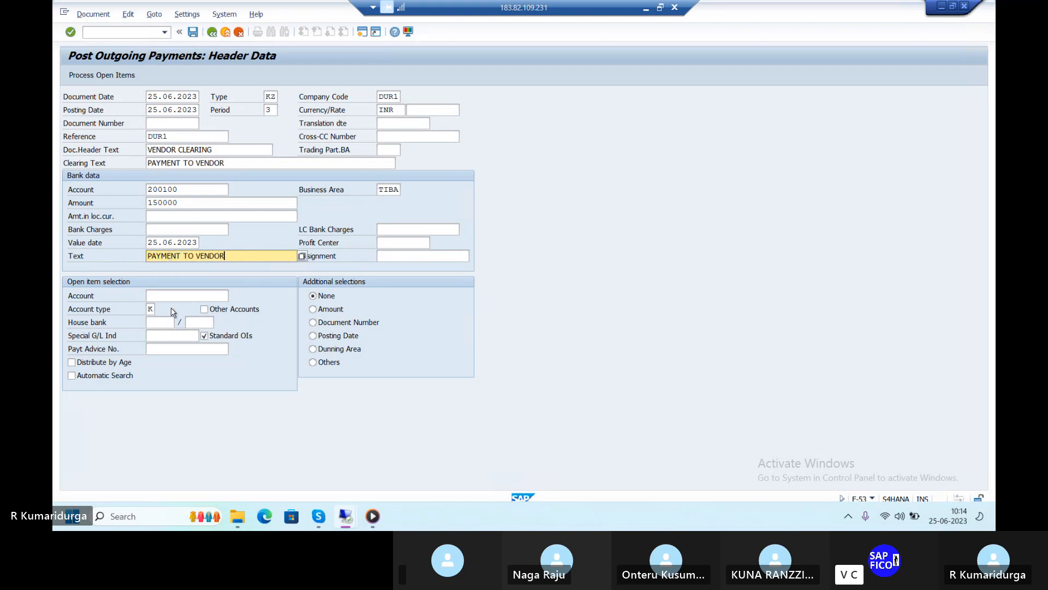
Select vendor BHARATHI CEMENTS & STEELS of company code DUR1 as the open item account and process its open items
{"action": "left_click", "coordinate": [181, 294]}
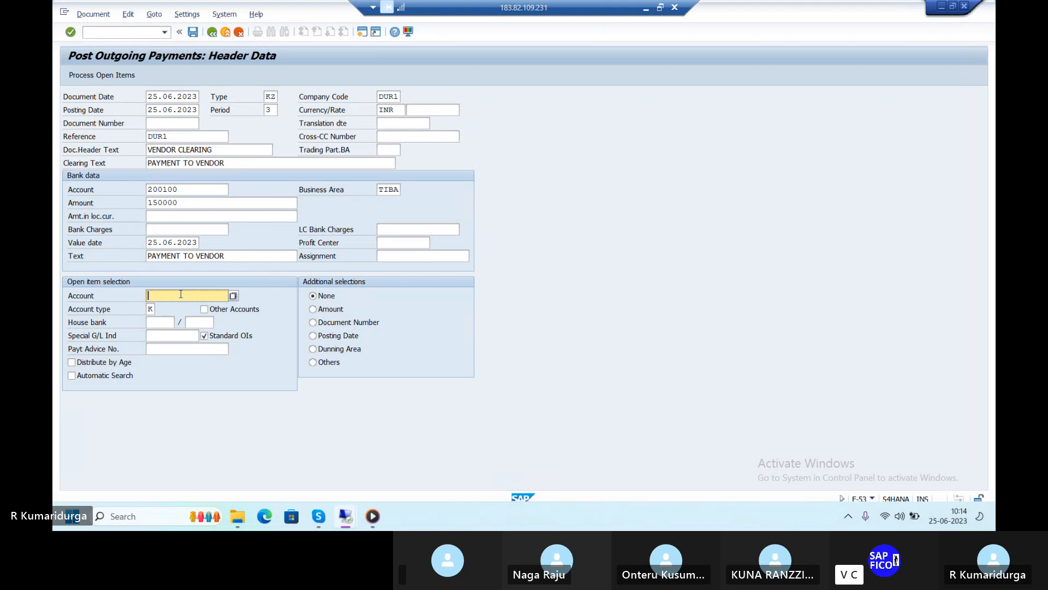
{"action": "key", "text": "F4"}
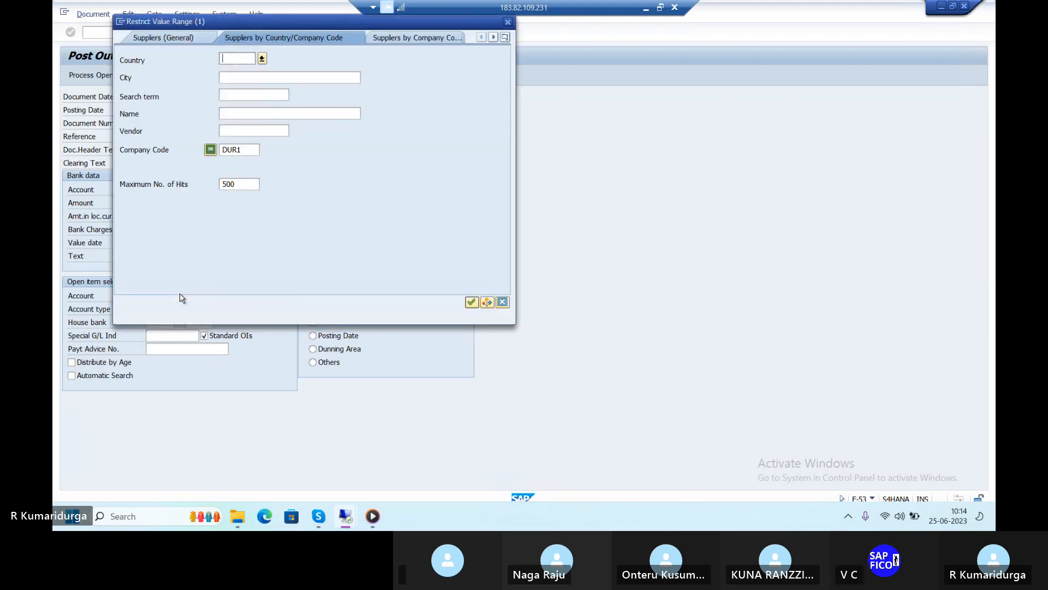
{"action": "key", "text": "Return"}
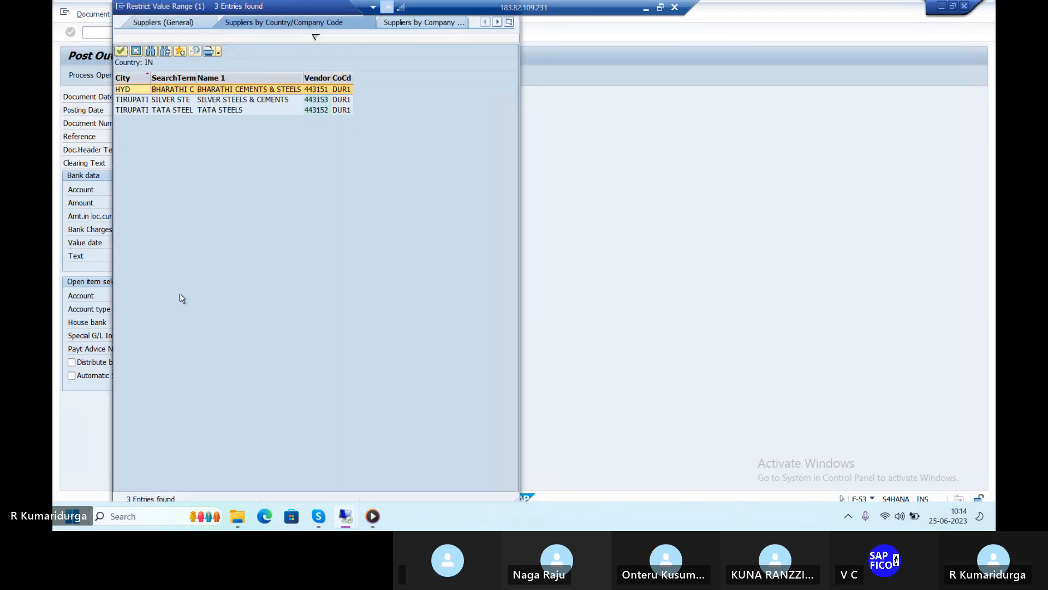
{"action": "key", "text": "Return"}
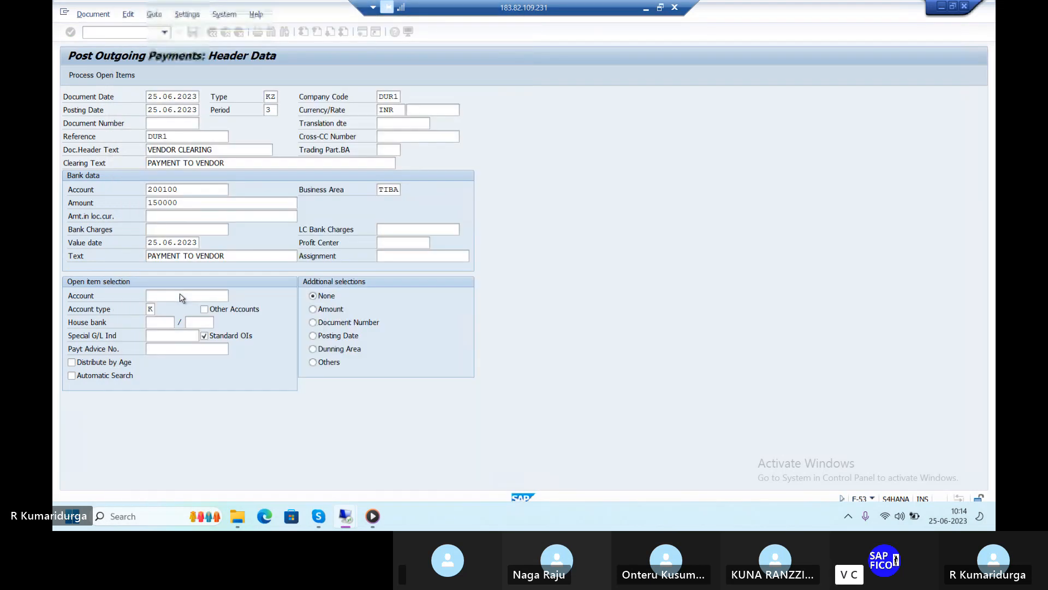
{"action": "left_click", "coordinate": [110, 79]}
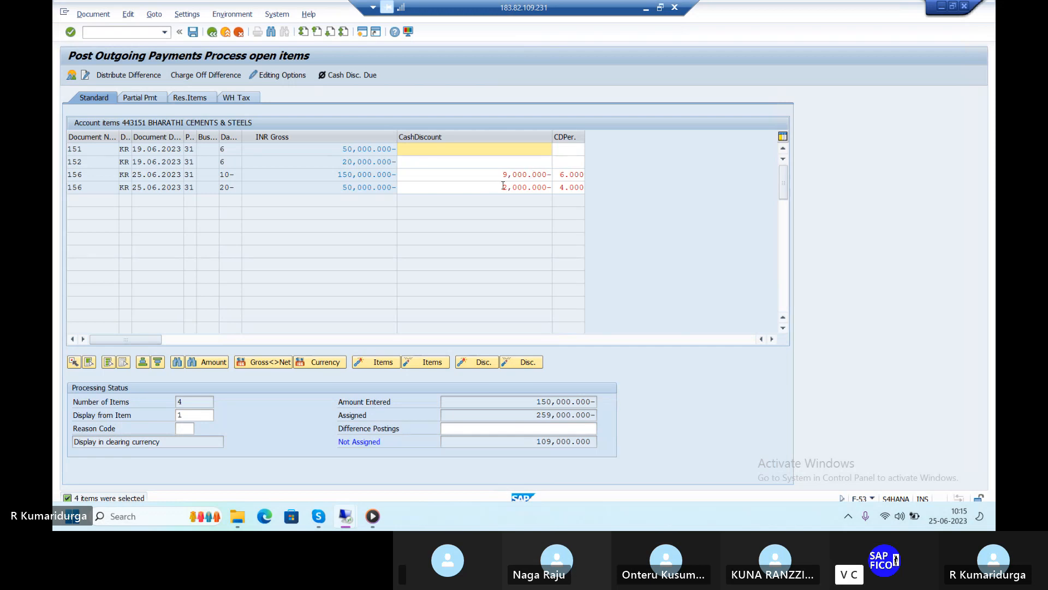
Deactivate the two items dated 19.06.2023 and the 50,000 installment, leaving the 150,000 installment for clearing
{"action": "double_click", "coordinate": [355, 152]}
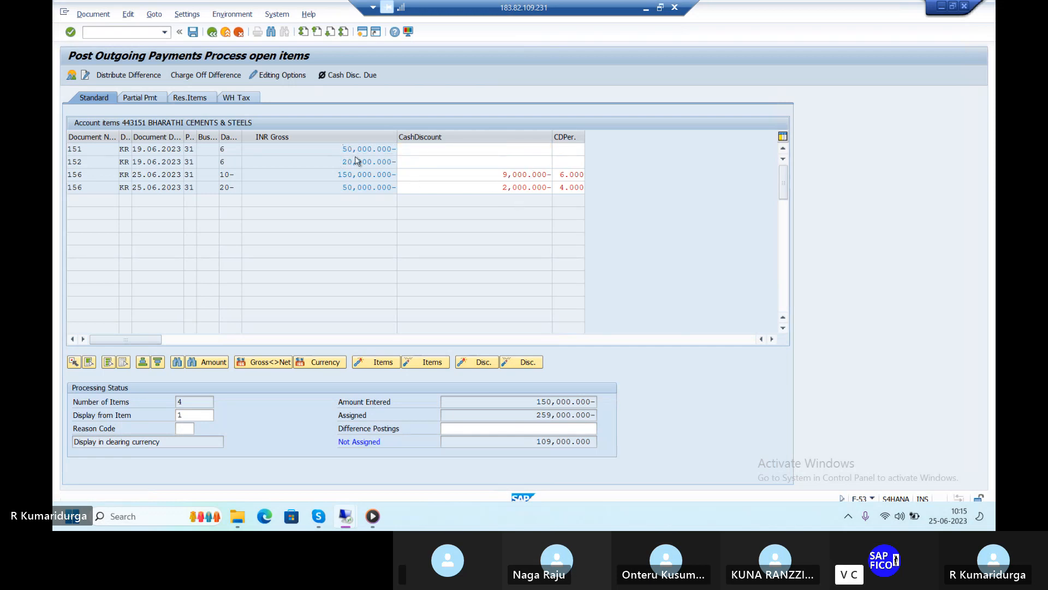
{"action": "double_click", "coordinate": [360, 162]}
{"action": "left_click", "coordinate": [374, 188]}
{"action": "double_click", "coordinate": [375, 189]}
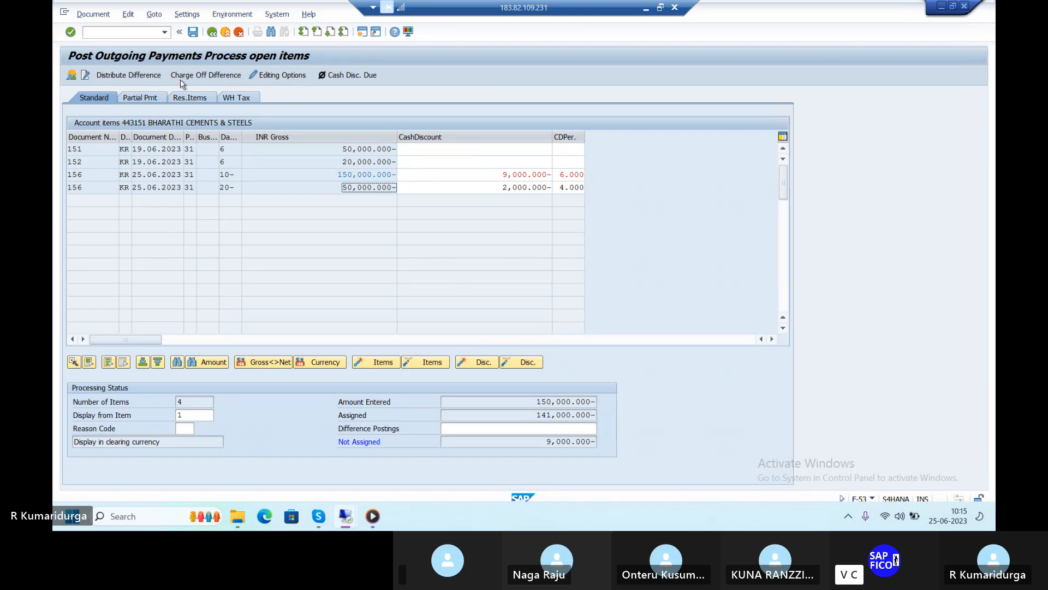
Set the ICICI bank line item's amount to 141000 and return to processing the open items
{"action": "left_click", "coordinate": [199, 76]}
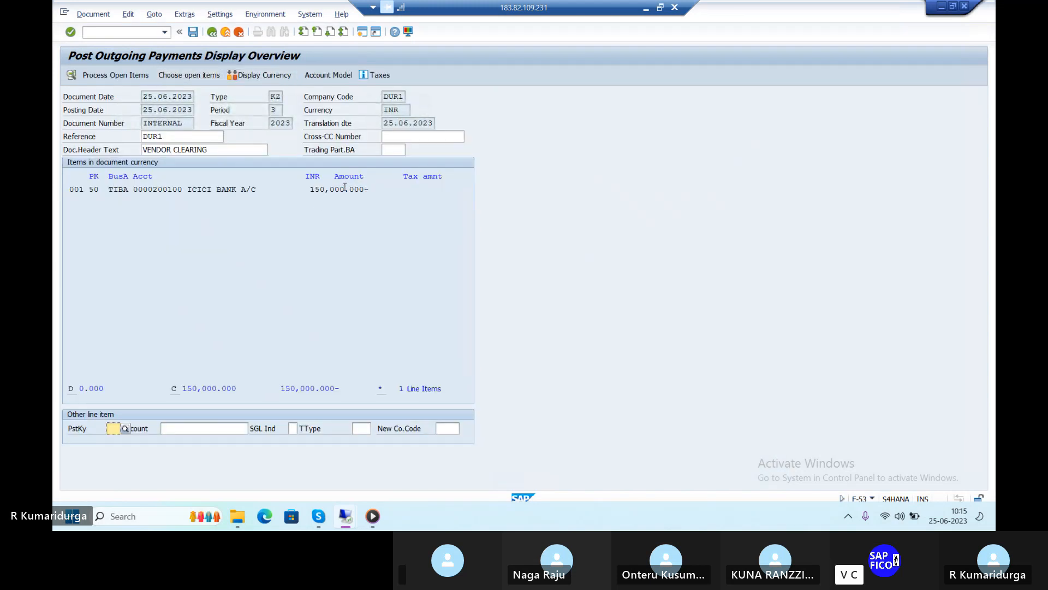
{"action": "double_click", "coordinate": [344, 190]}
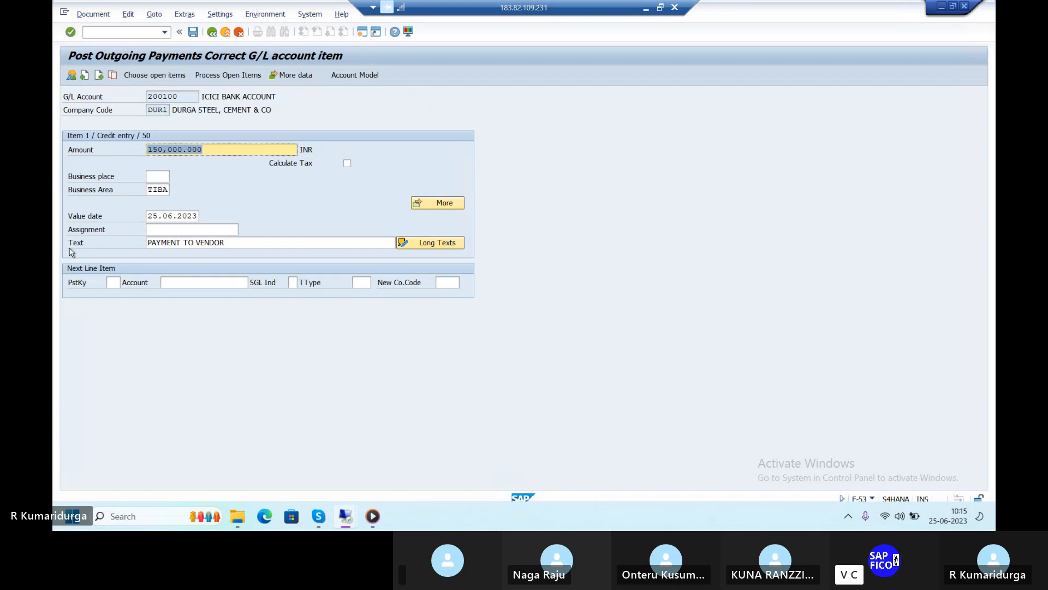
{"action": "type", "text": "1410"}
{"action": "key", "text": "Return"}
{"action": "left_click", "coordinate": [222, 77]}
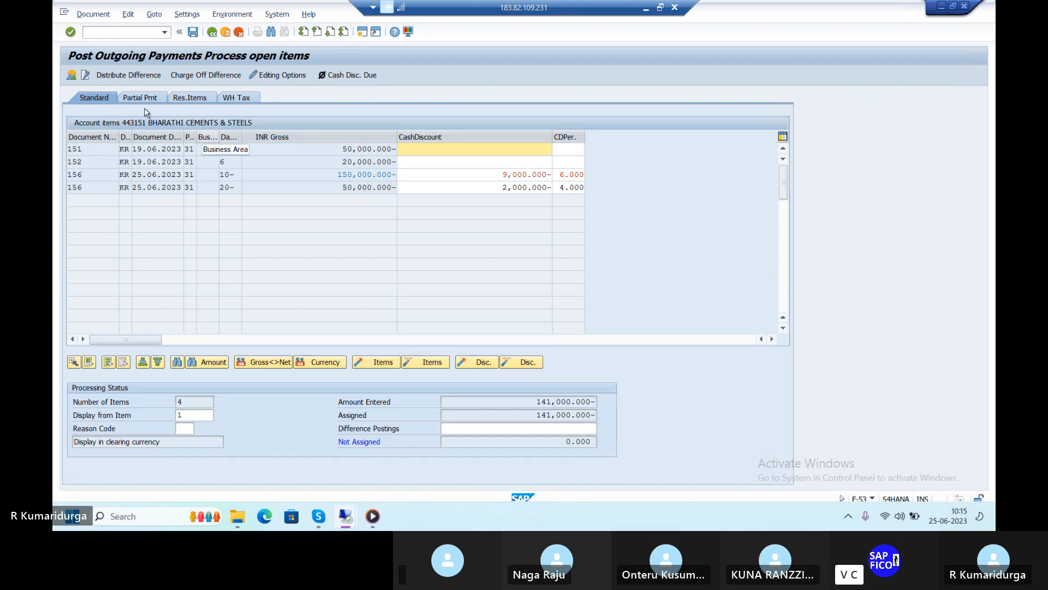
Simulate the outgoing payment document and post it
{"action": "left_click", "coordinate": [93, 14]}
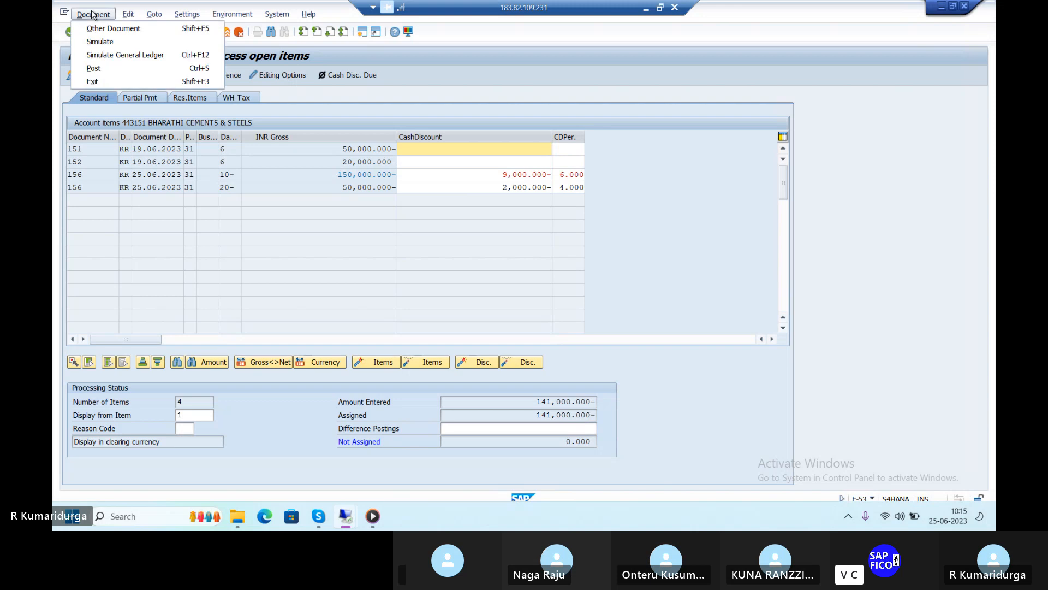
{"action": "left_click", "coordinate": [101, 41]}
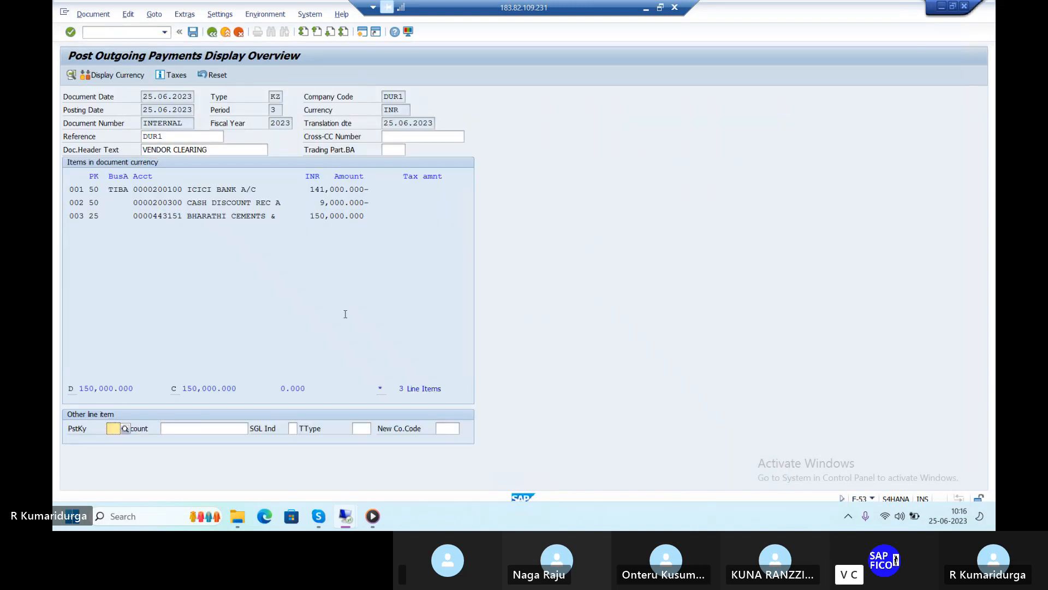
{"action": "left_click", "coordinate": [193, 32]}
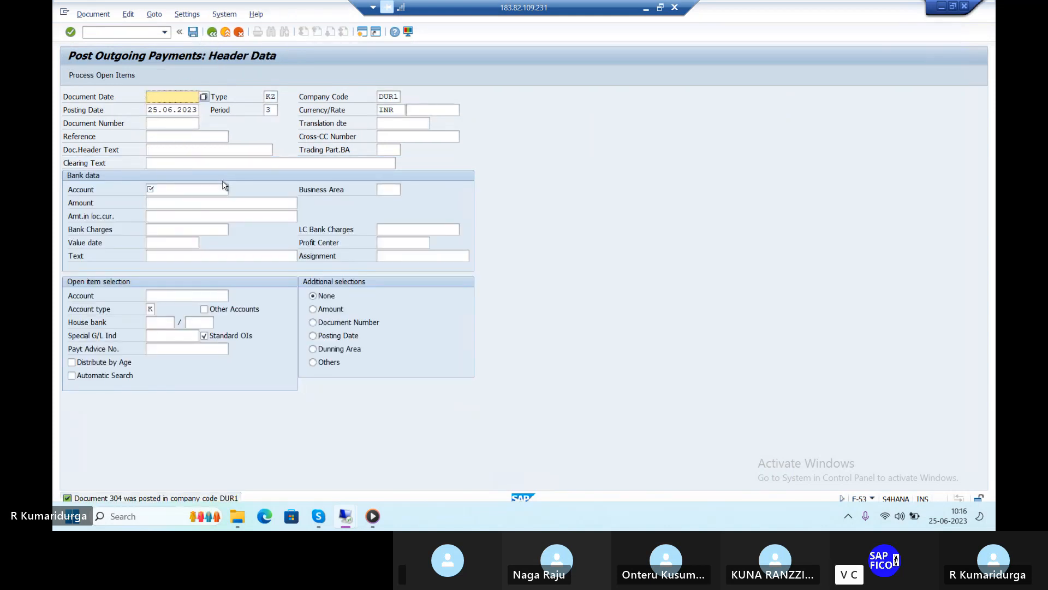
Try to call transaction FBL1N from the outgoing payment header
{"action": "left_click", "coordinate": [133, 32]}
{"action": "type", "text": "N"}
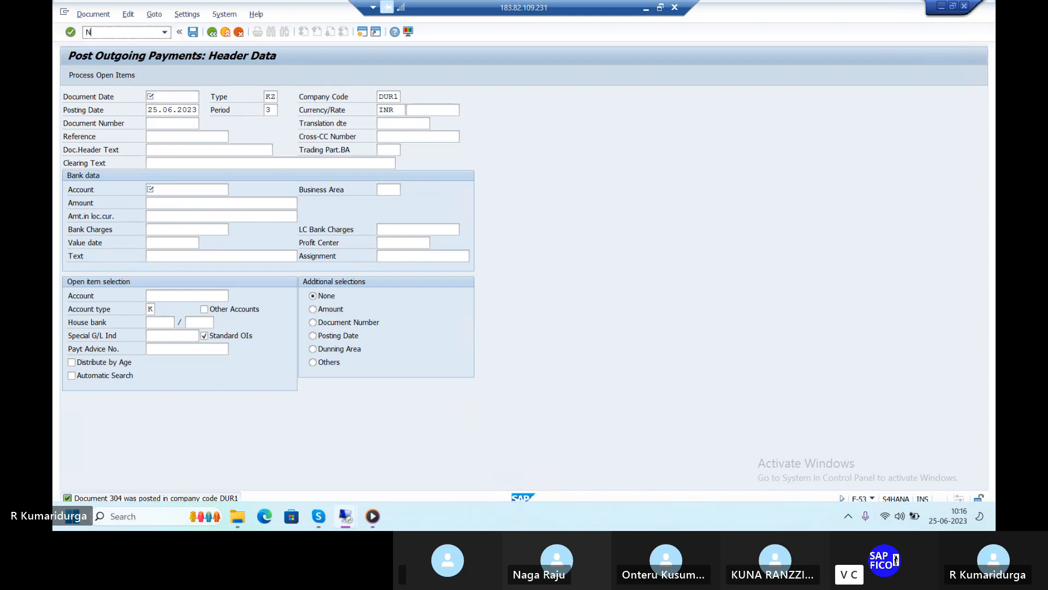
{"action": "type", "text": "FBL1N"}
{"action": "key", "text": "Return"}
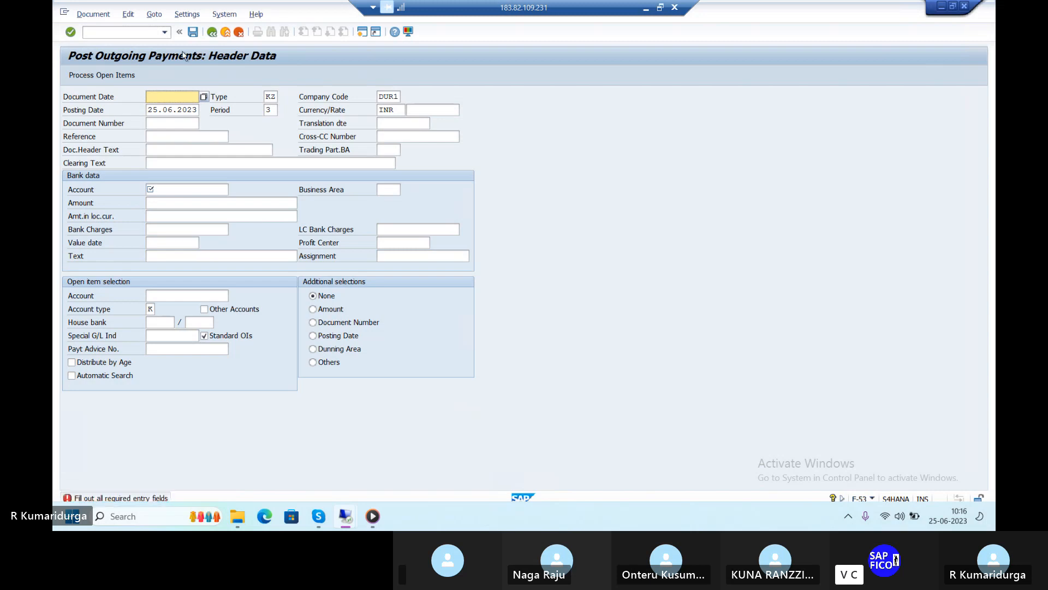
Leave the outgoing payment entry and open the vendor line item display with transaction FBL1N
{"action": "left_click", "coordinate": [124, 32]}
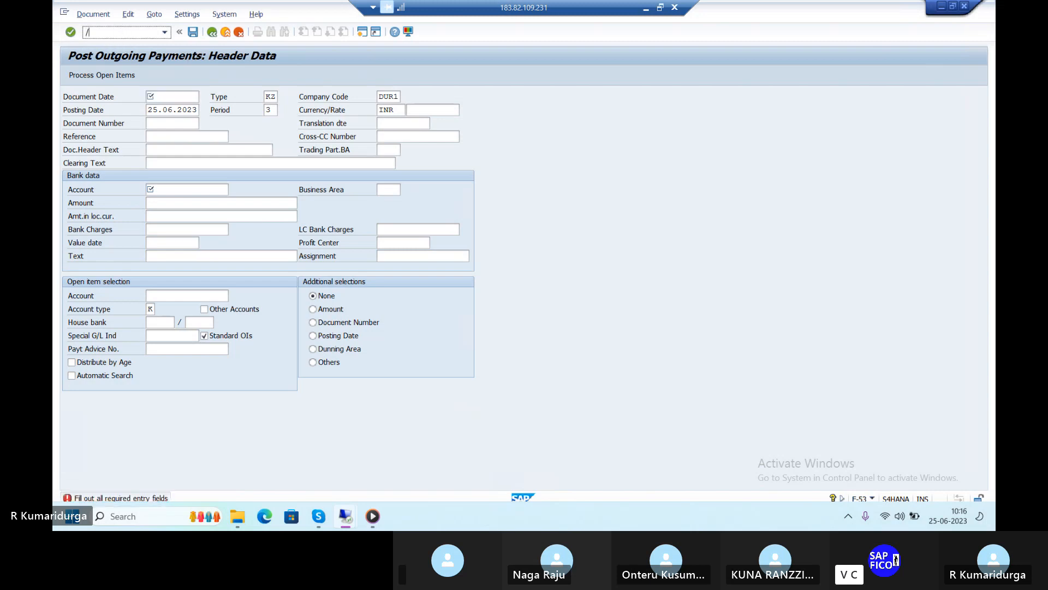
{"action": "type", "text": "/NBL1"}
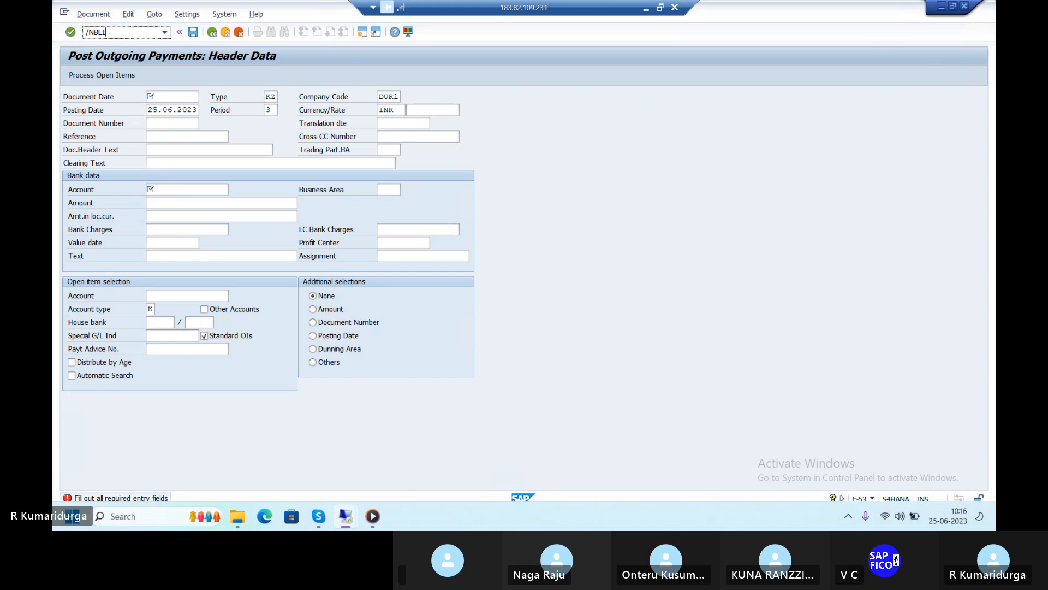
{"action": "key", "text": "Return"}
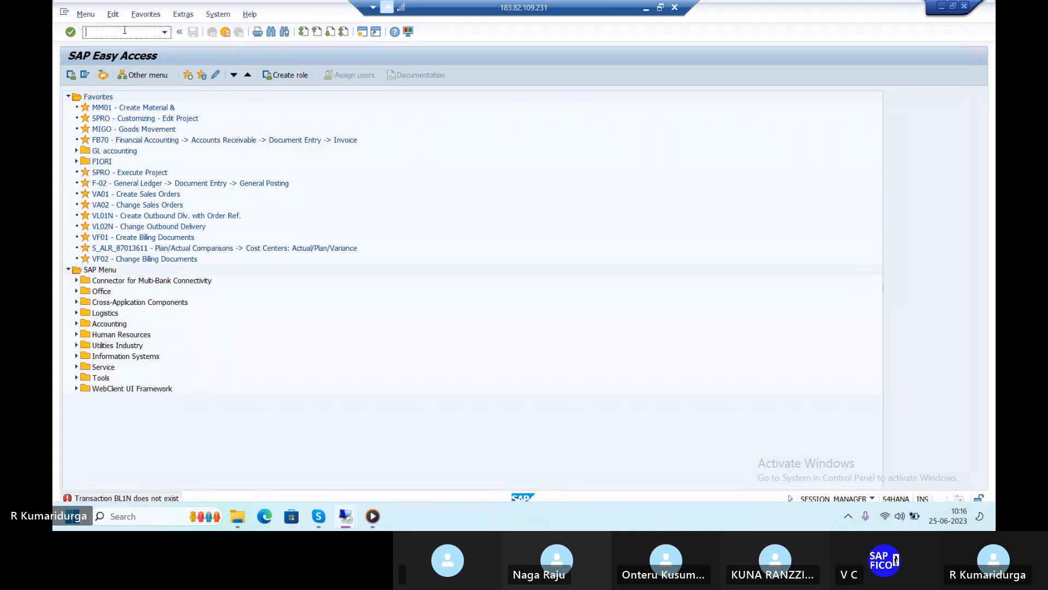
{"action": "type", "text": "FBL"}
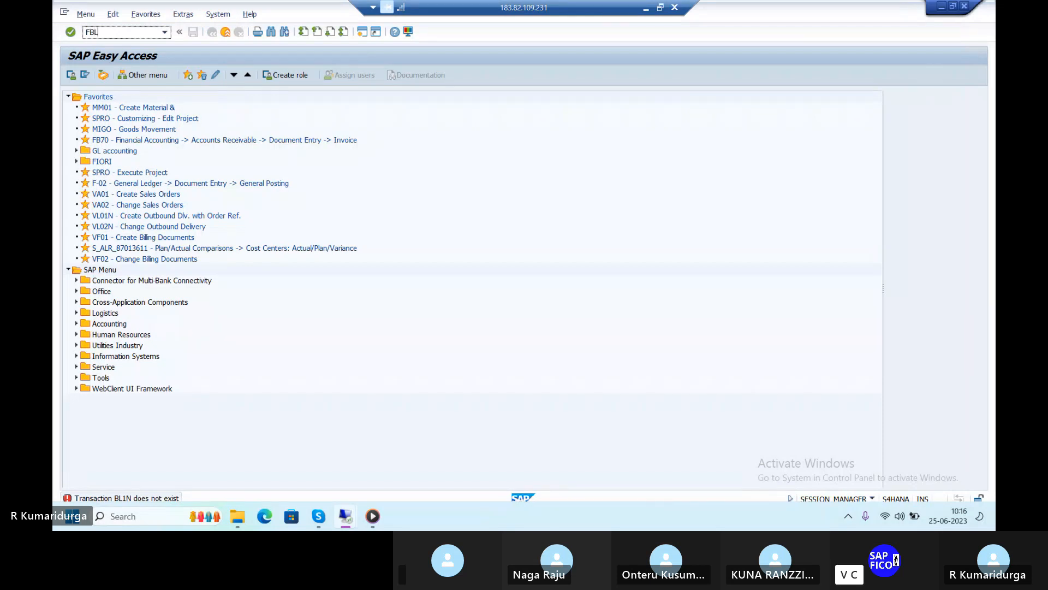
{"action": "type", "text": "1N"}
{"action": "key", "text": "Return"}
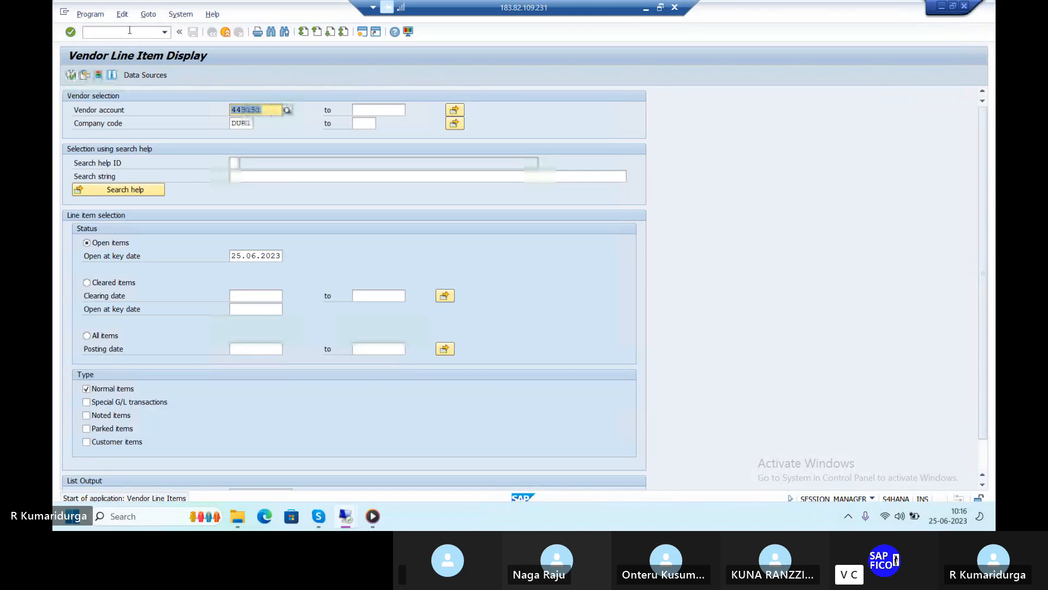
Display the cleared items of vendor BHARATHI CEMENTS & STEELS in company code DUR1, then return to the selection
{"action": "left_click", "coordinate": [287, 110]}
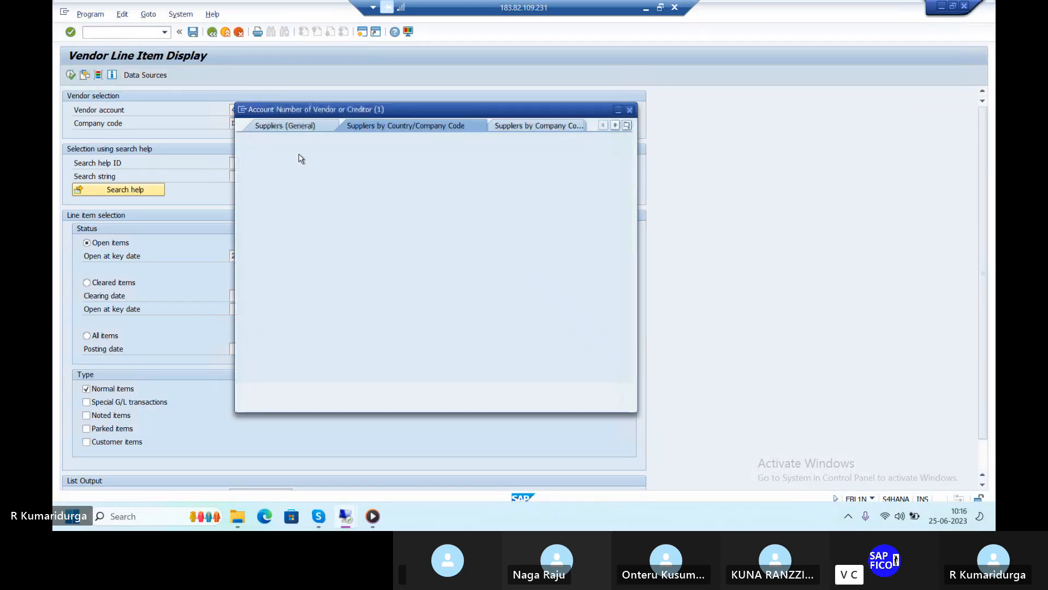
{"action": "key", "text": "Return"}
{"action": "key", "text": "Return"}
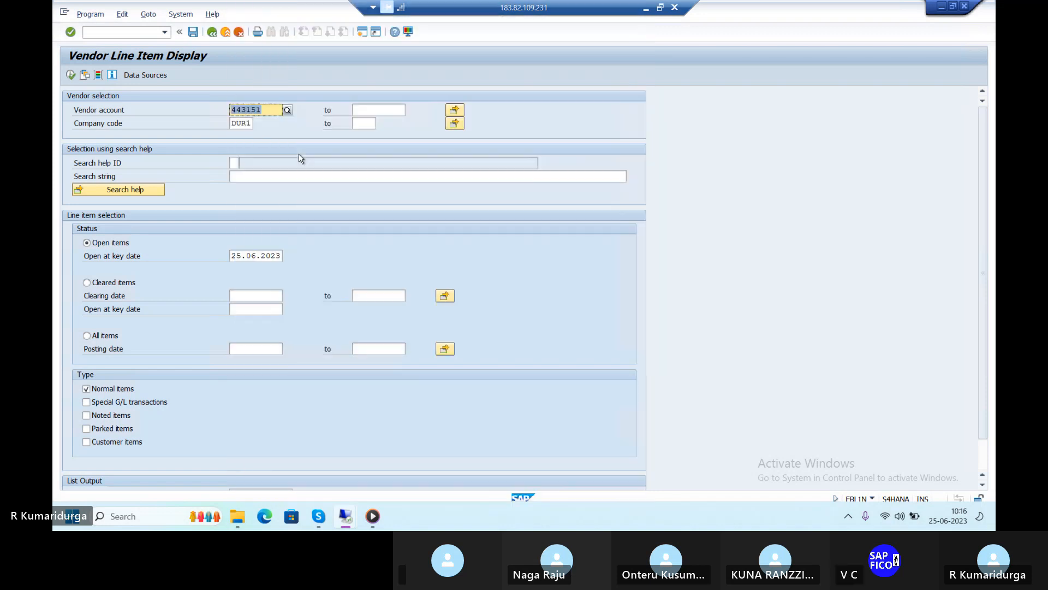
{"action": "left_click", "coordinate": [86, 335]}
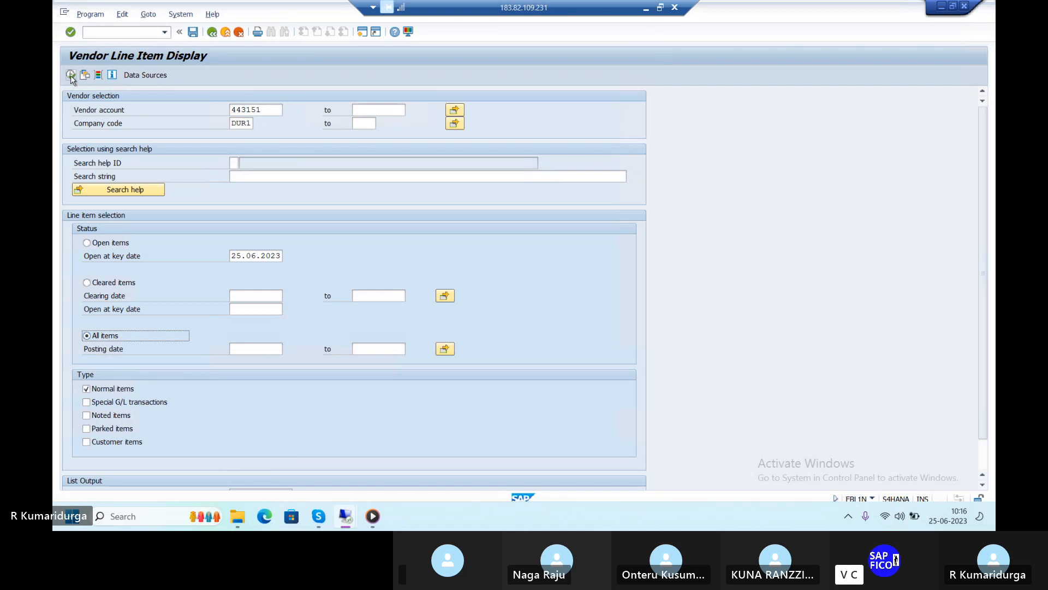
{"action": "left_click", "coordinate": [86, 283]}
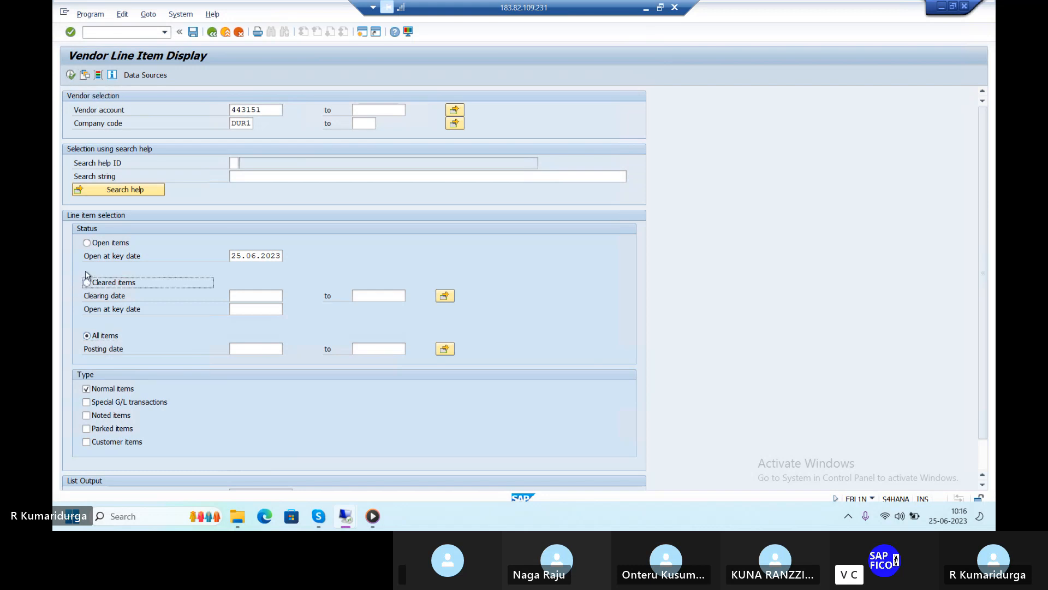
{"action": "key", "text": "F8"}
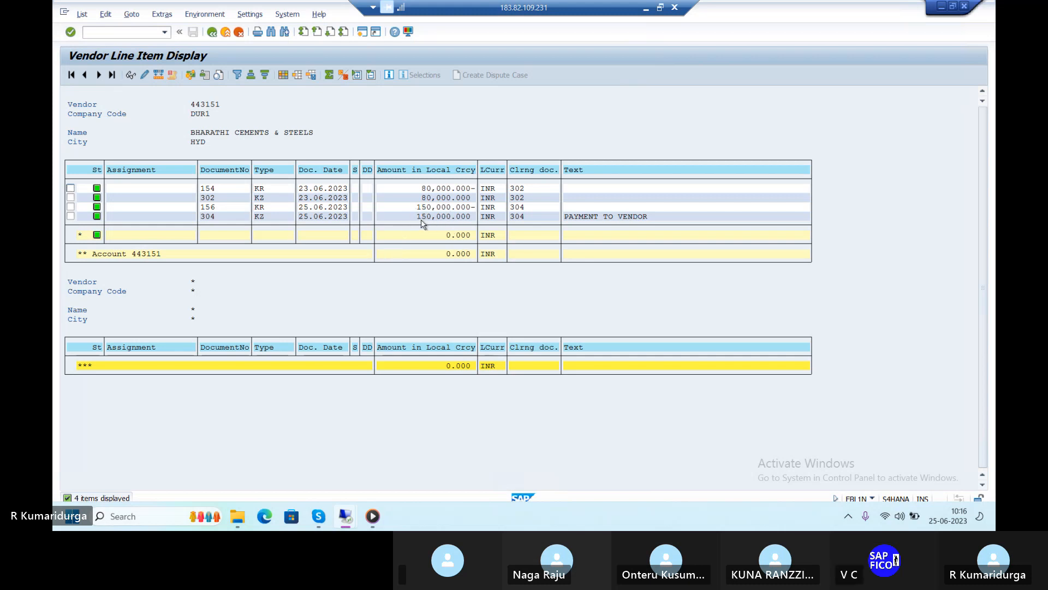
{"action": "left_click", "coordinate": [212, 32]}
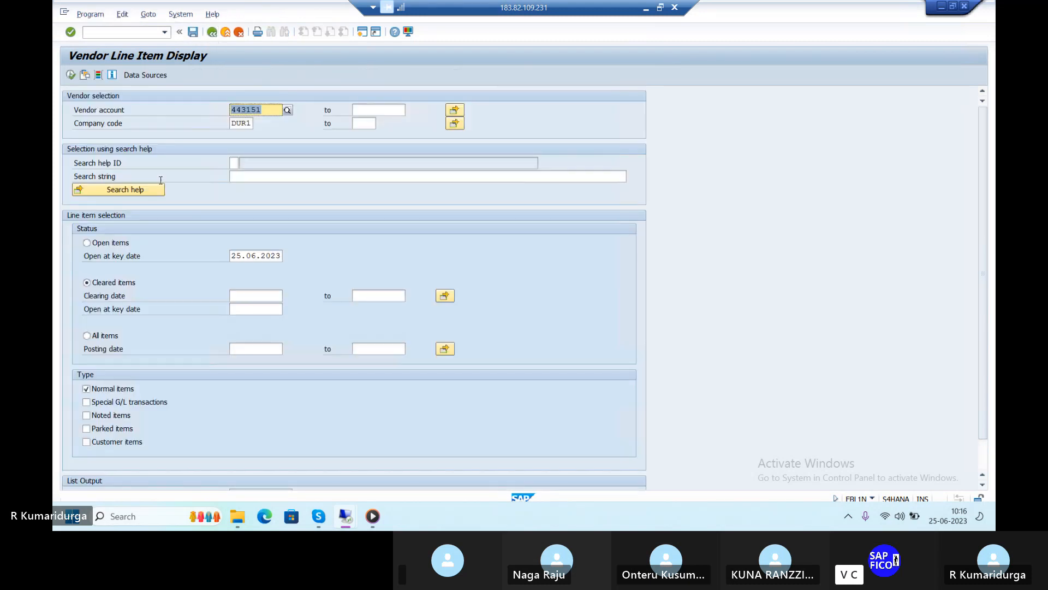